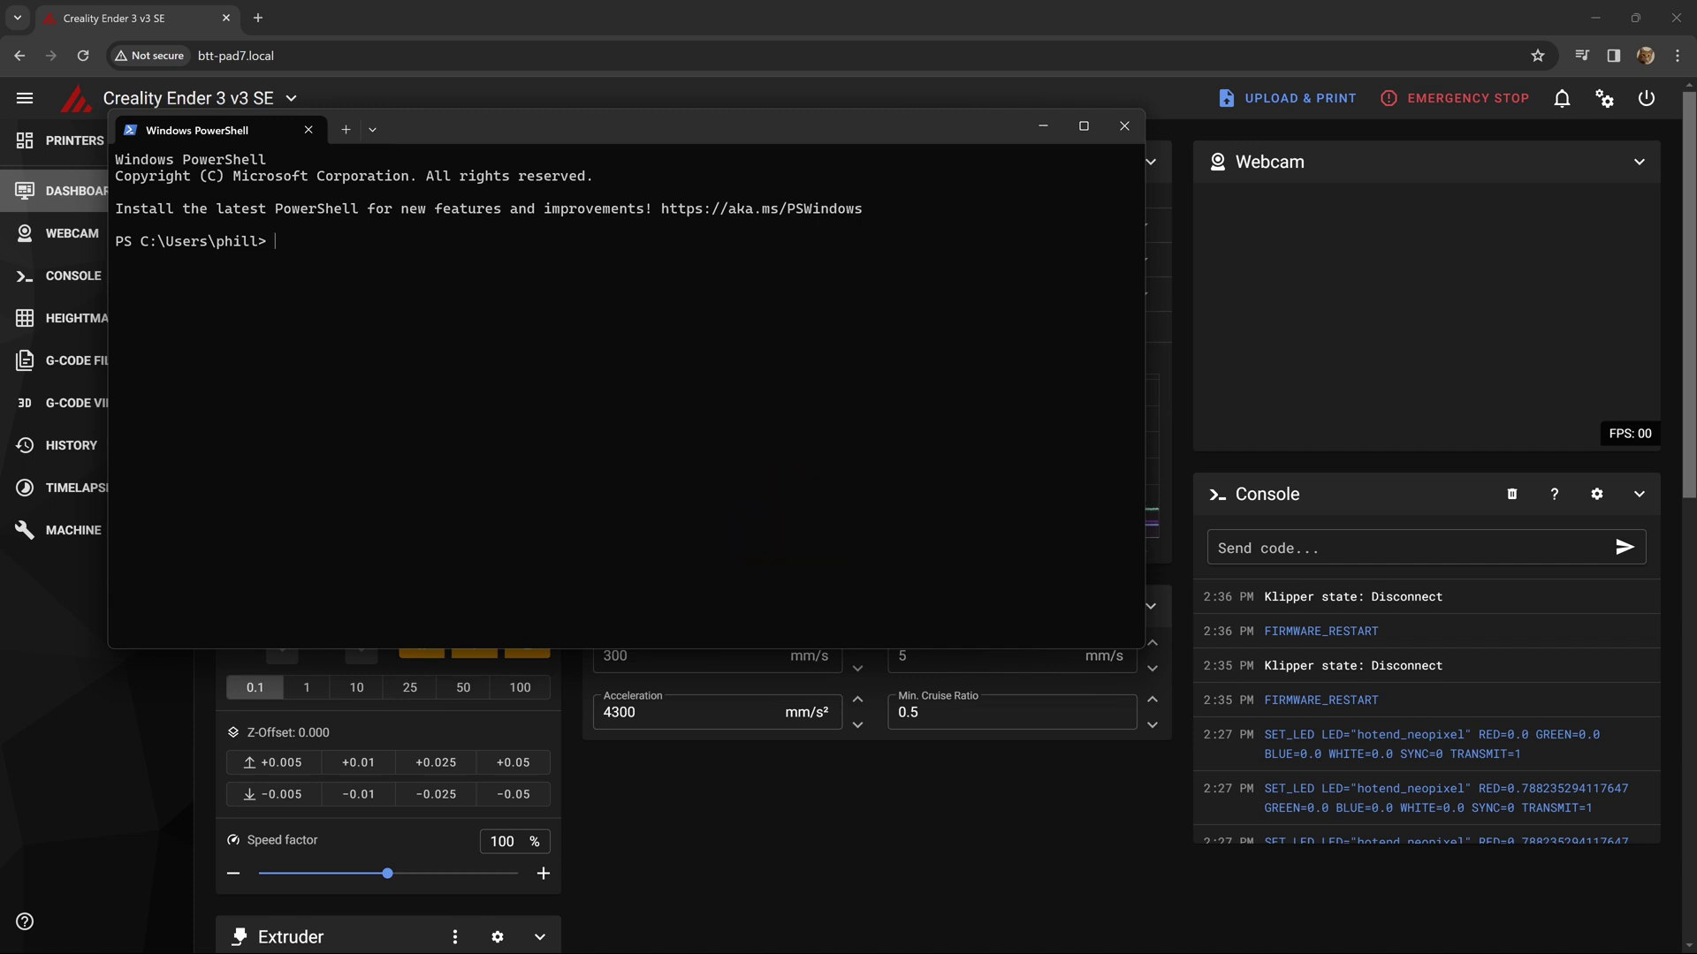
- SSH into btt-pad7.local with the printer's user account and change into ./klipper
text(ssh biqu@btt-pad7.local)
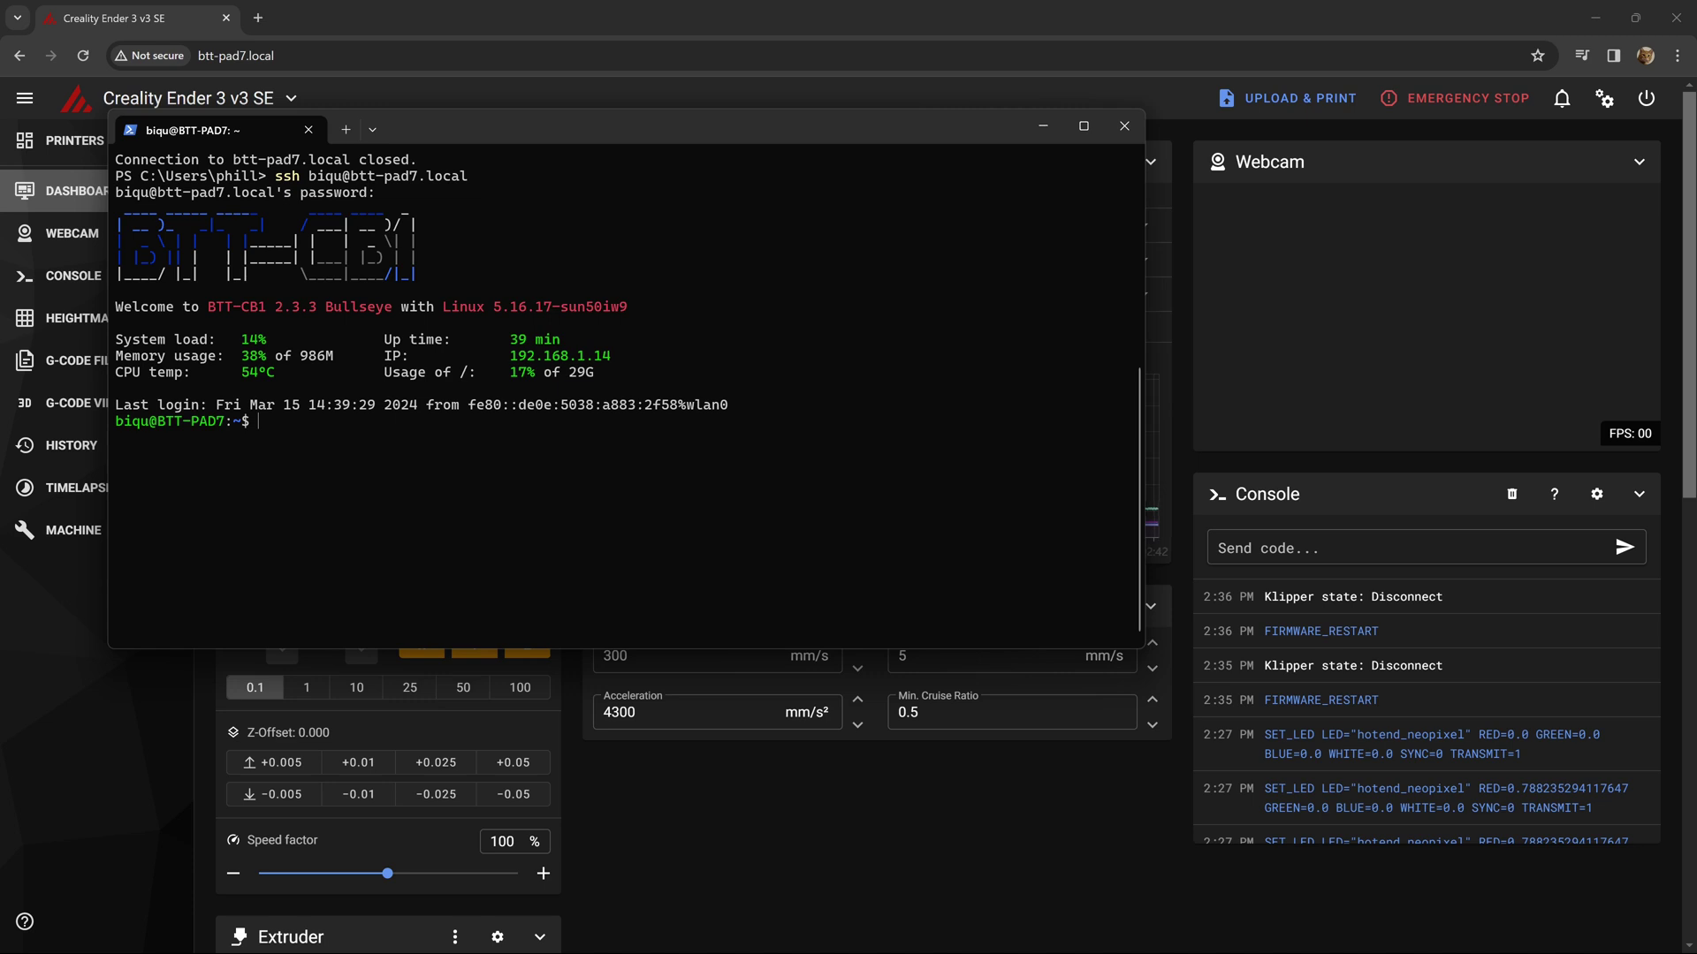
text(cd ./klipper)
- Run make menuconfig, browse the bootloader offset options, and save .config with 32KiB unchanged
key(Return)
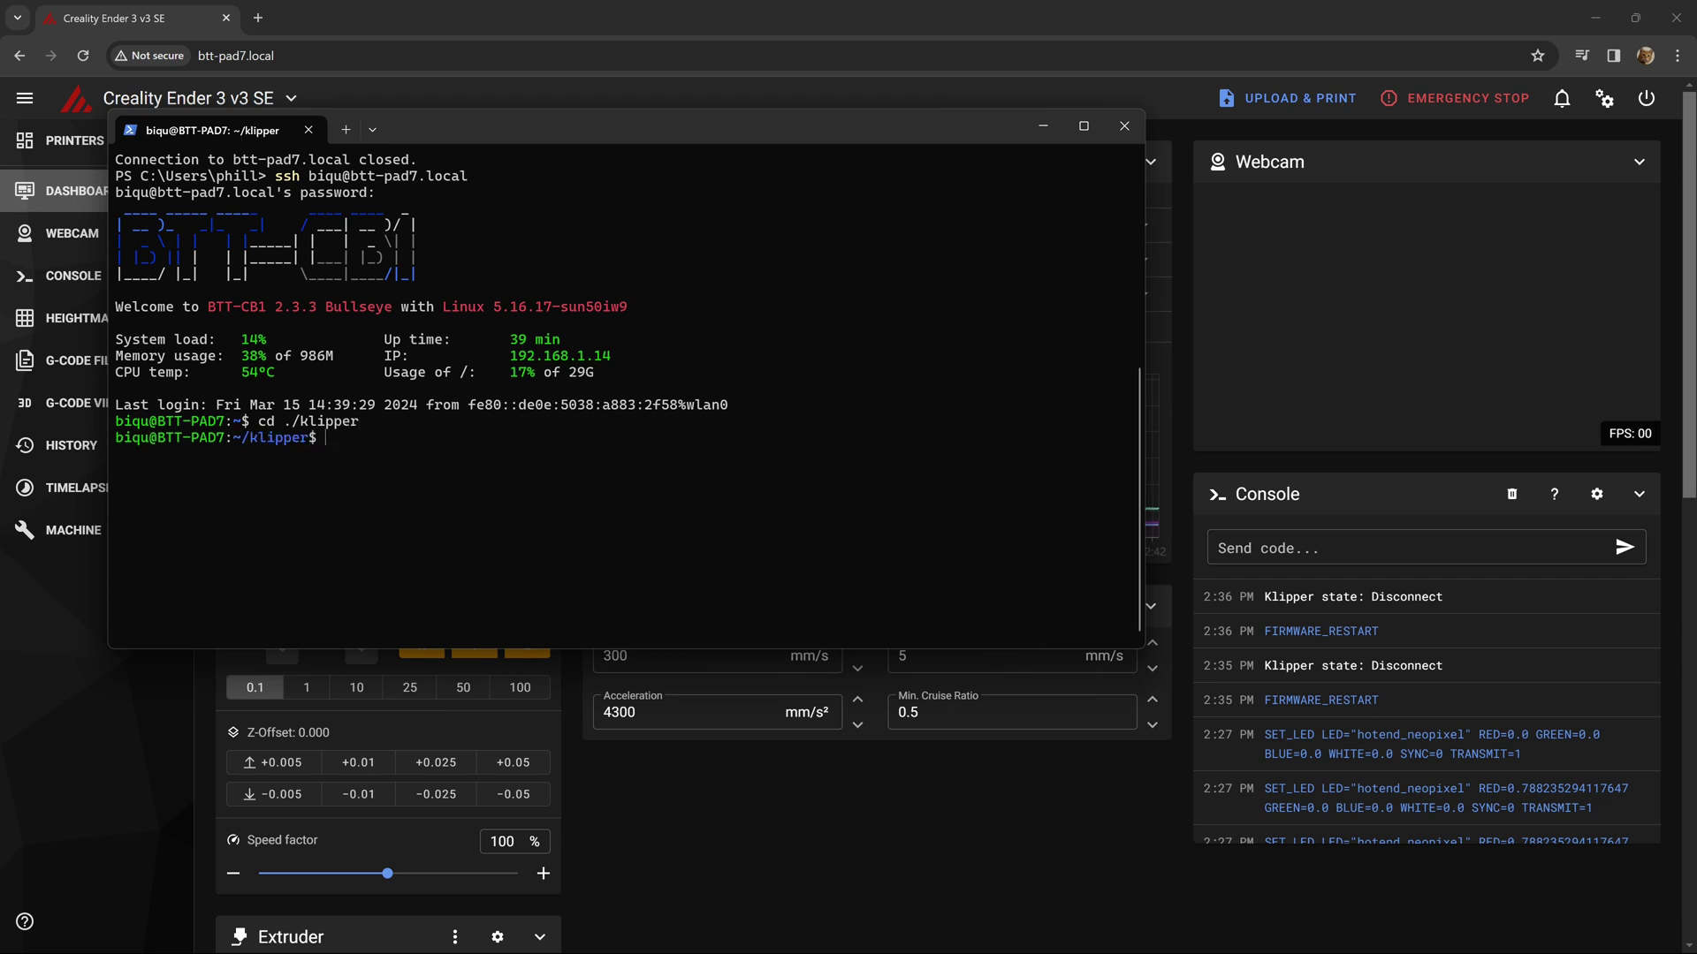
text(make menuconfig)
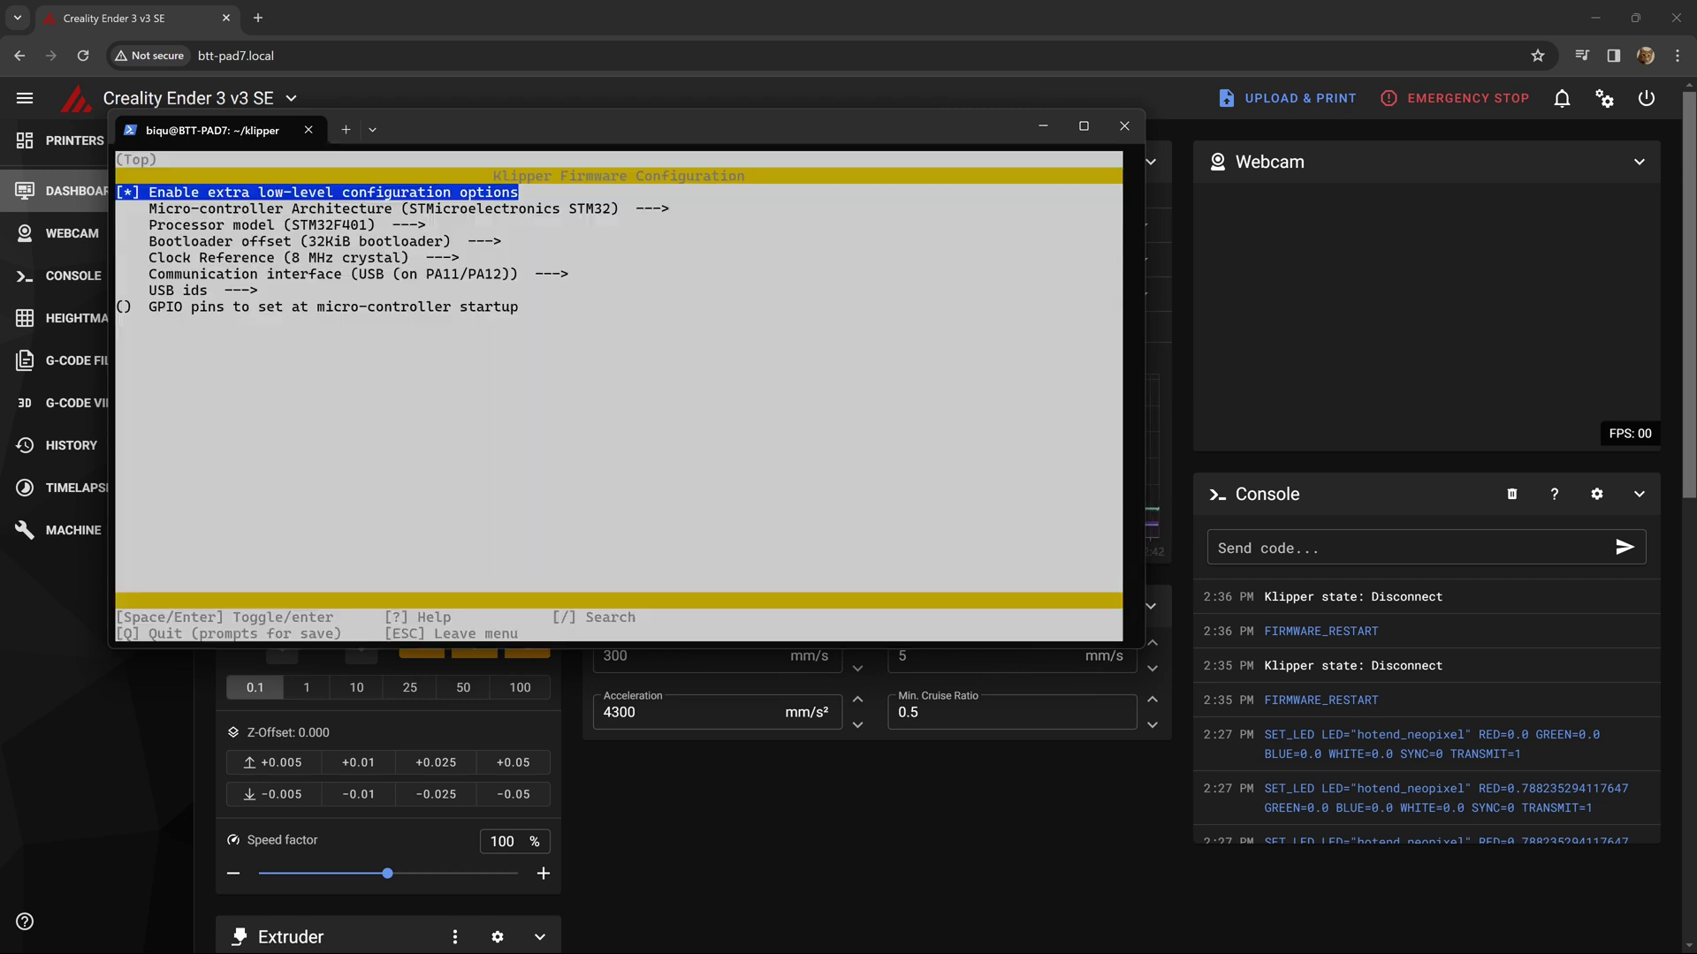
key(Down)
key(Down)
key(Down)
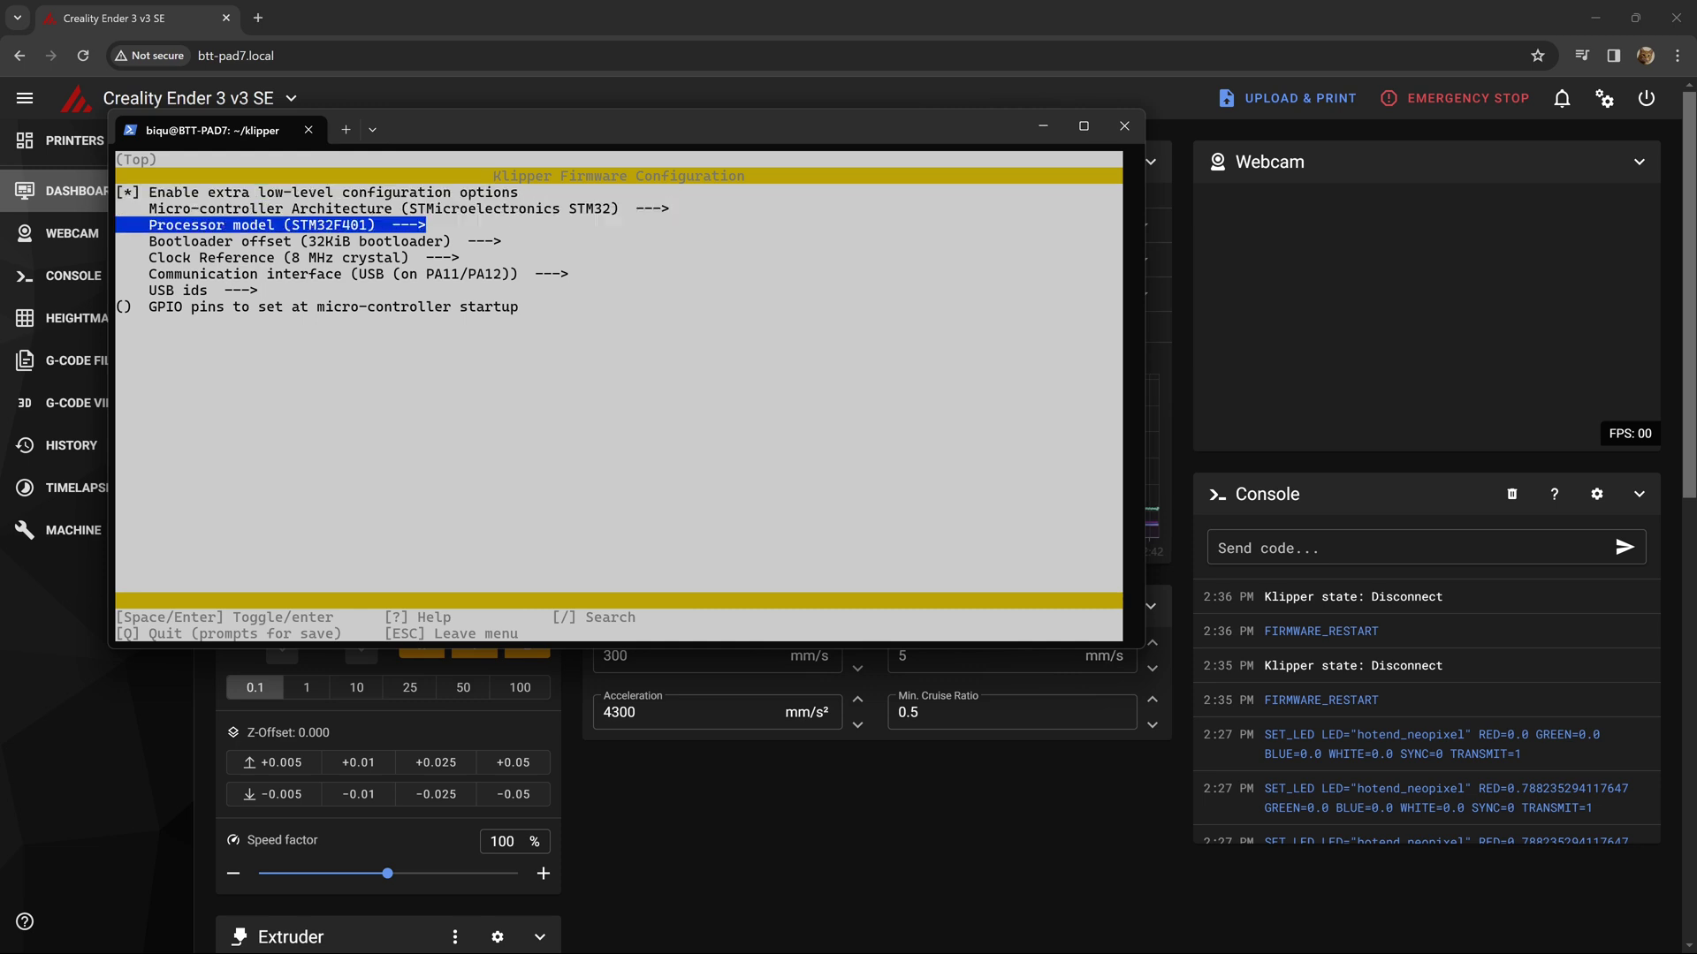
key(Return)
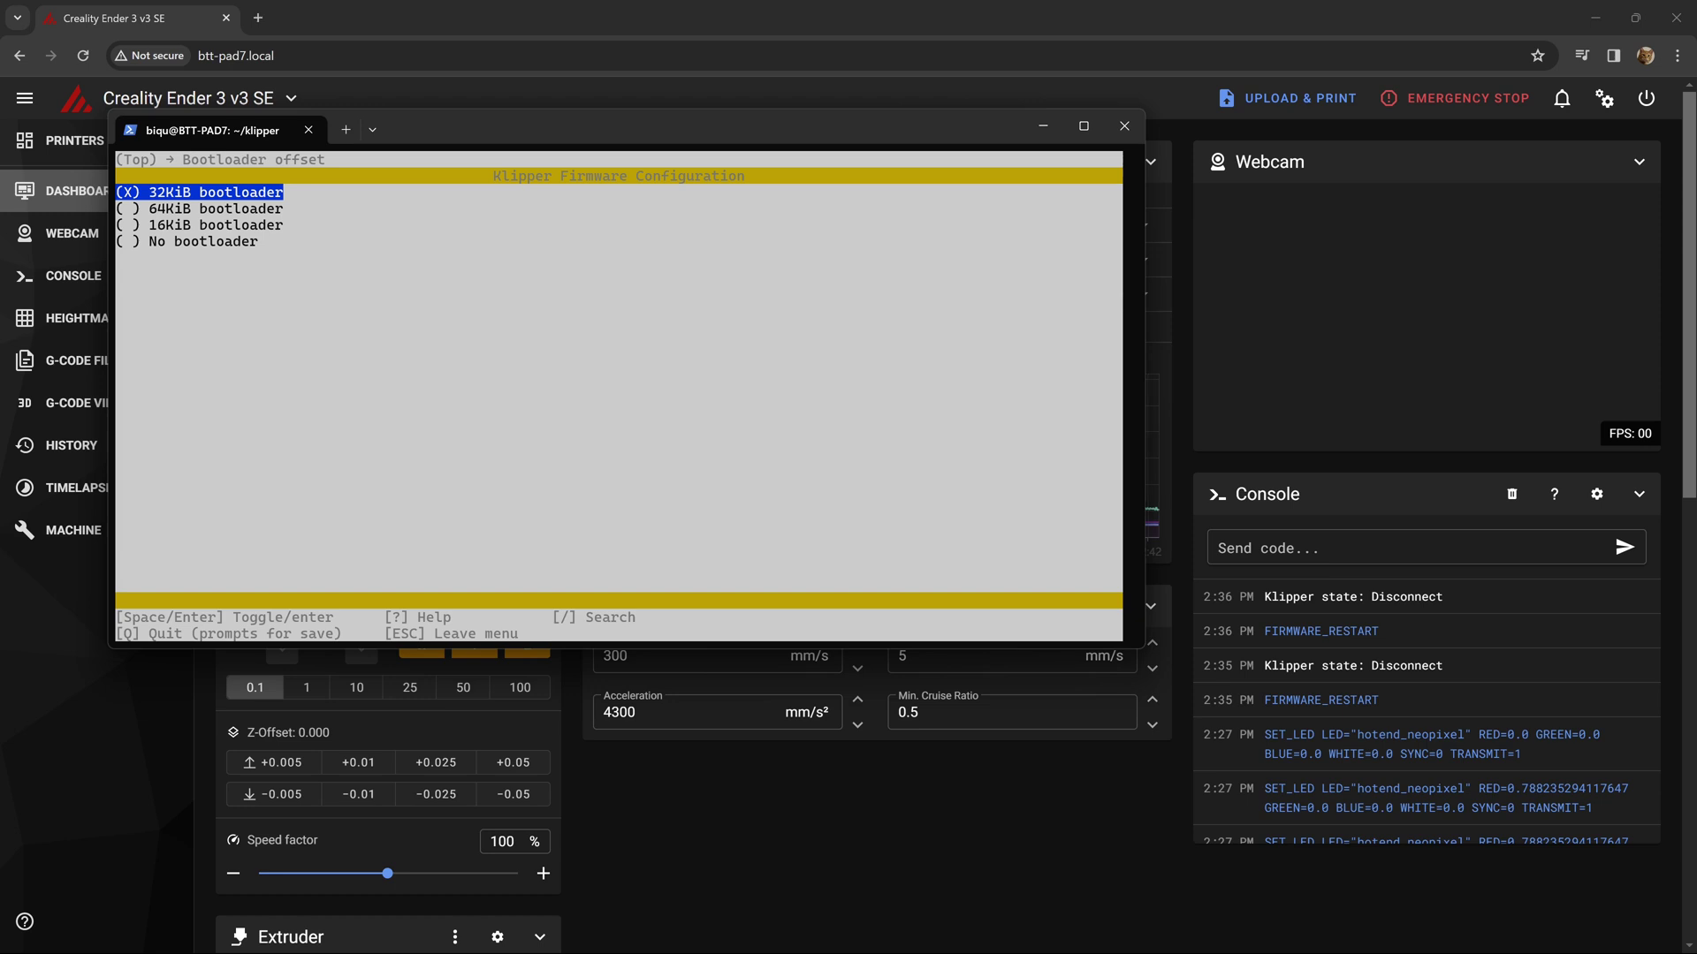
key(Down)
key(Up)
key(Down)
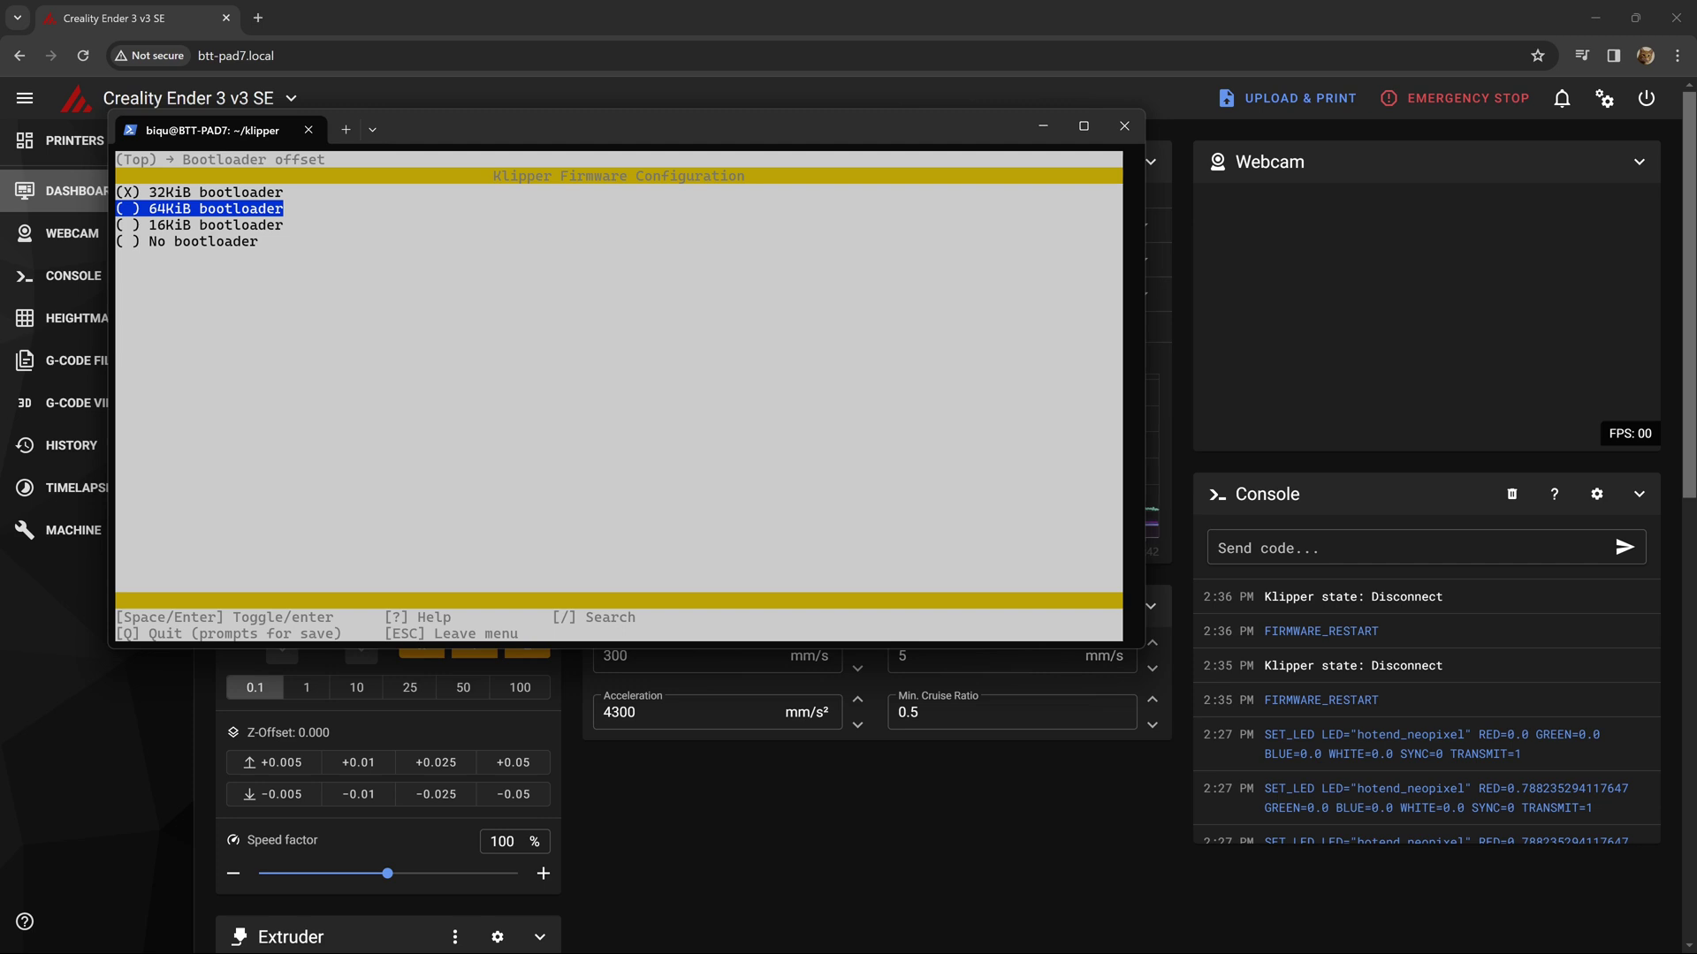
key(Down)
key(Down)
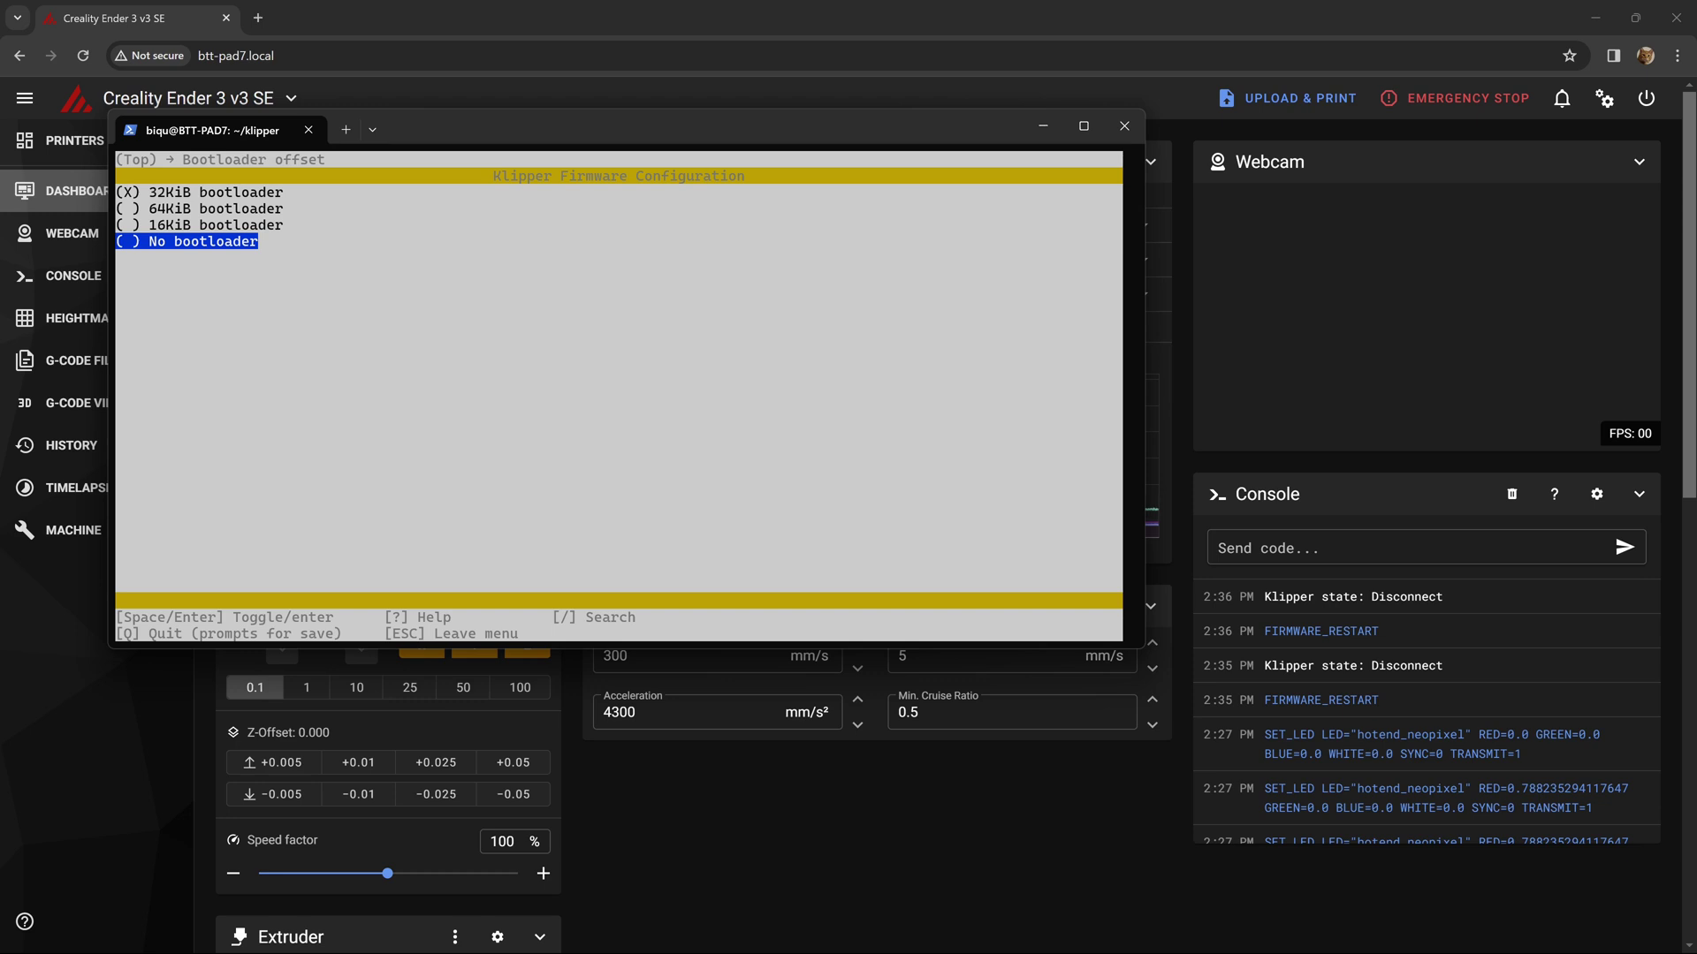
key(q)
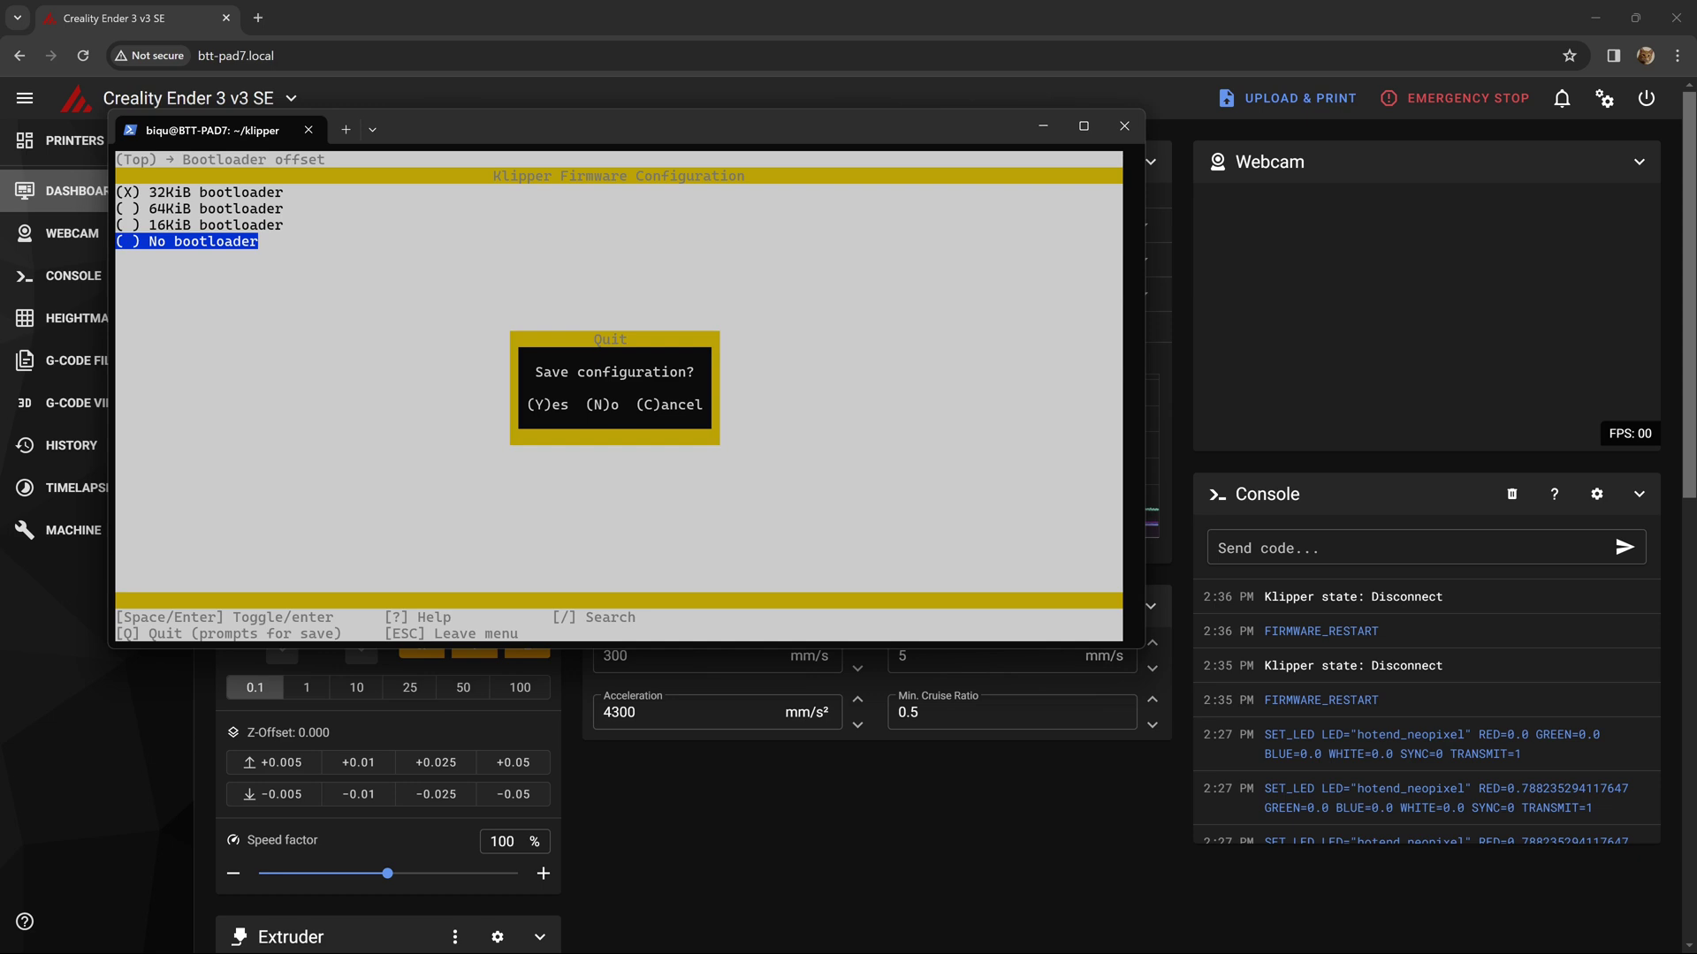
key(y)
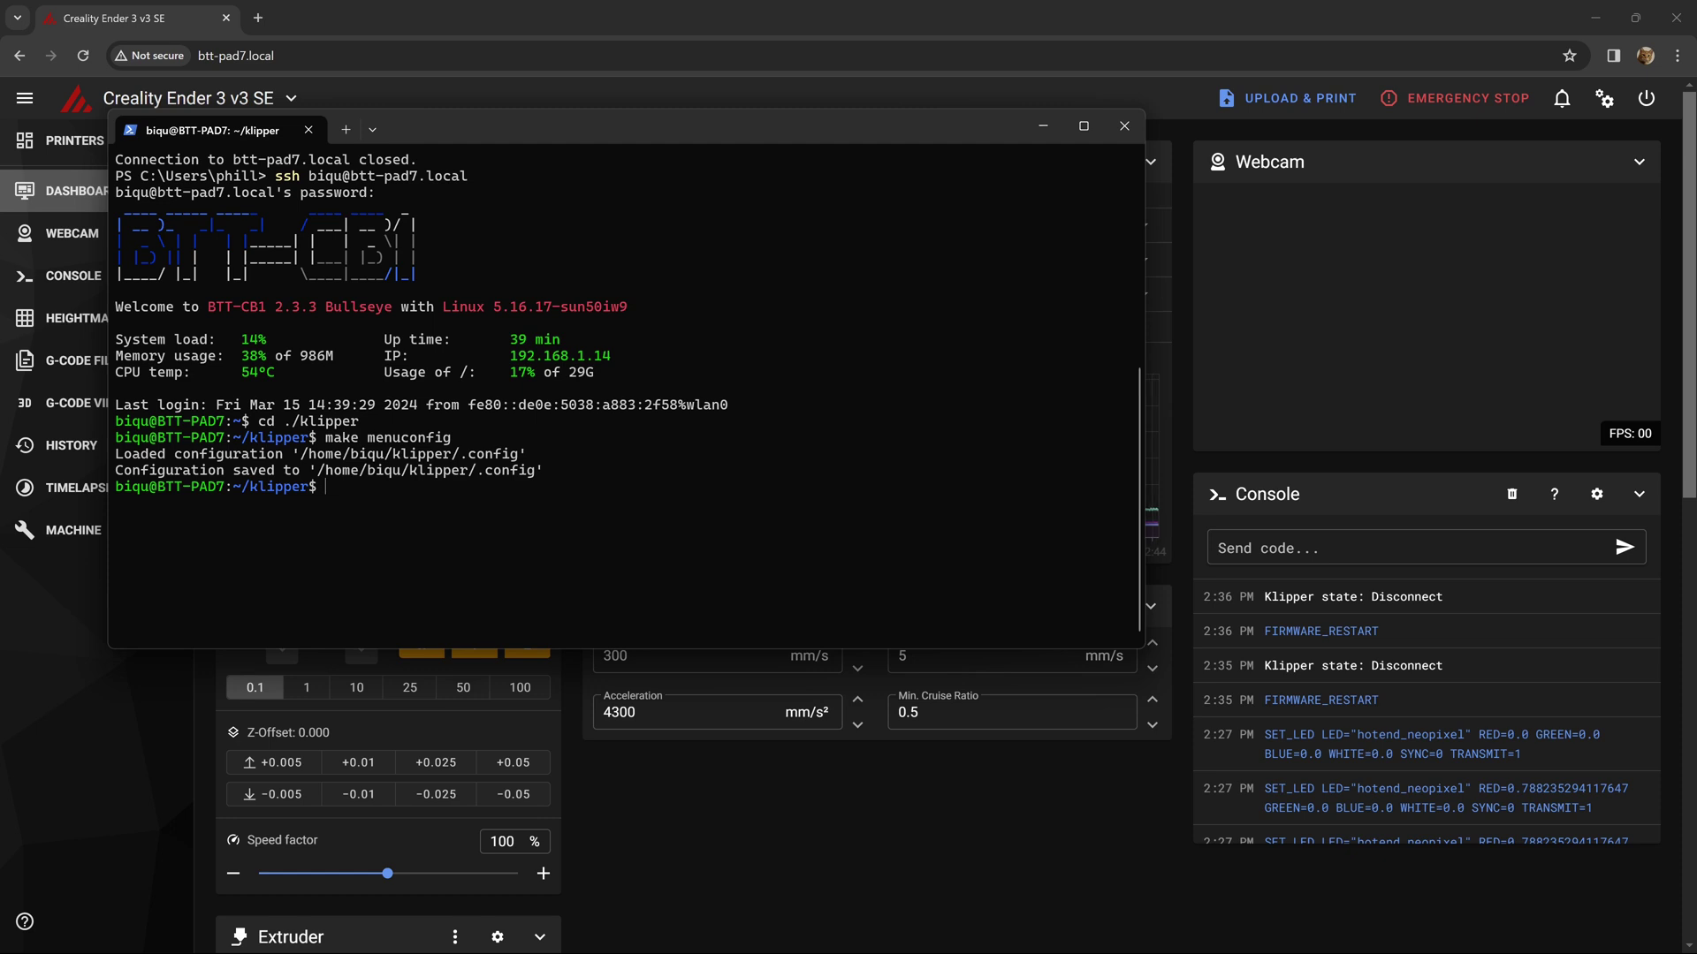
- Open src/stm32/Kconfig in nano with sudo
text(cd ./src/stm32)
key(Return)
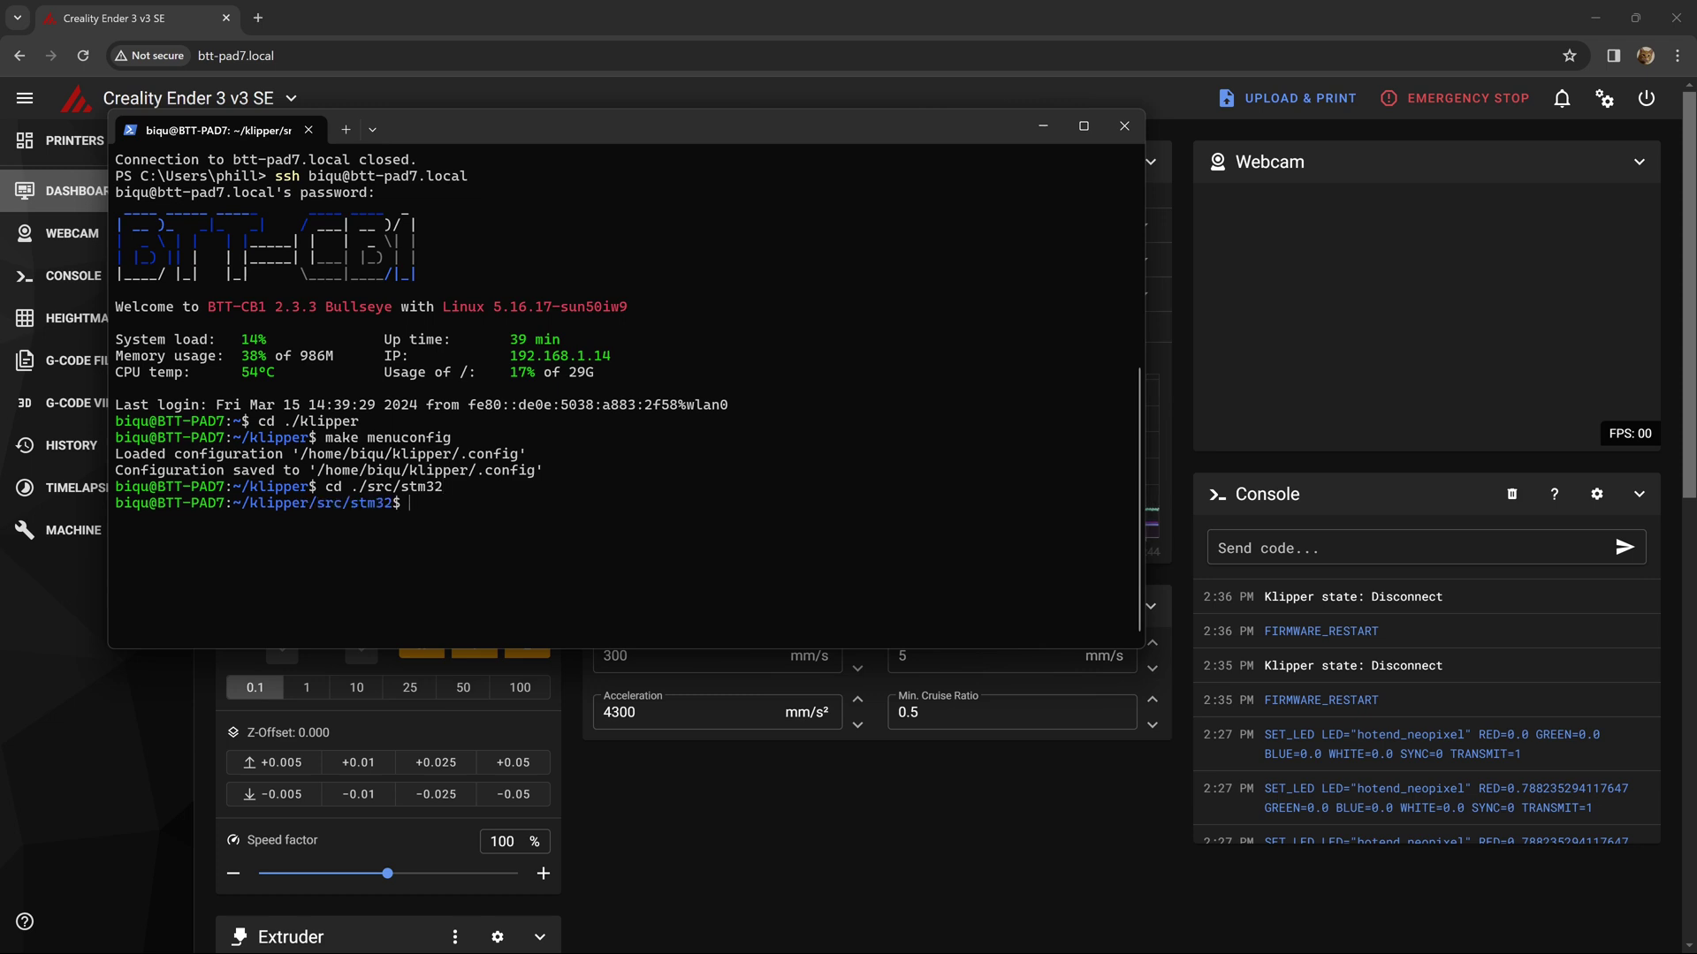
text(sudo nano kconfig)
key(BackSpace)
key(BackSpace)
key(BackSpace)
key(BackSpace)
key(BackSpace)
key(BackSpace)
key(BackSpace)
text(Kconfig)
key(Return)
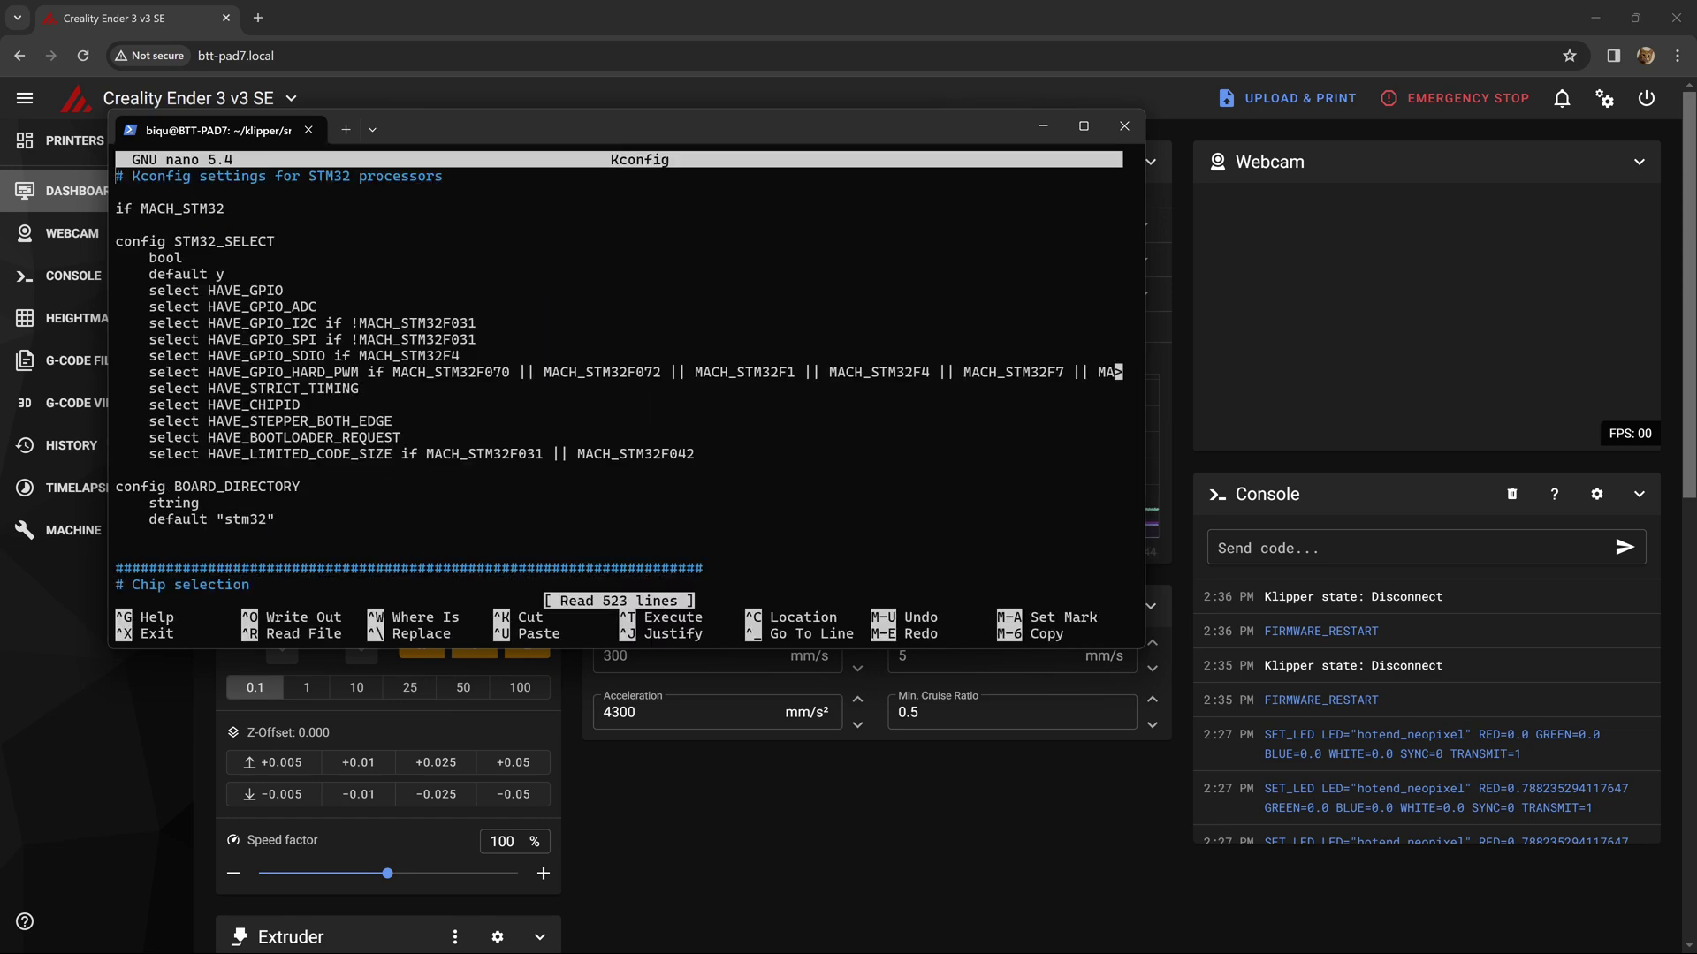
- Append || MACH_STM32F401 to the 48KiB bootloader line and exit the editor
key(Page_Down)
key(Down)
key(Down)
key(Down)
key(Down)
key(Down)
key(Down)
key(Down)
key(Down)
key(Down)
key(Down)
key(Down)
key(Down)
key(Down)
key(Down)
key(Down)
key(Down)
key(Down)
key(Down)
key(Down)
key(Down)
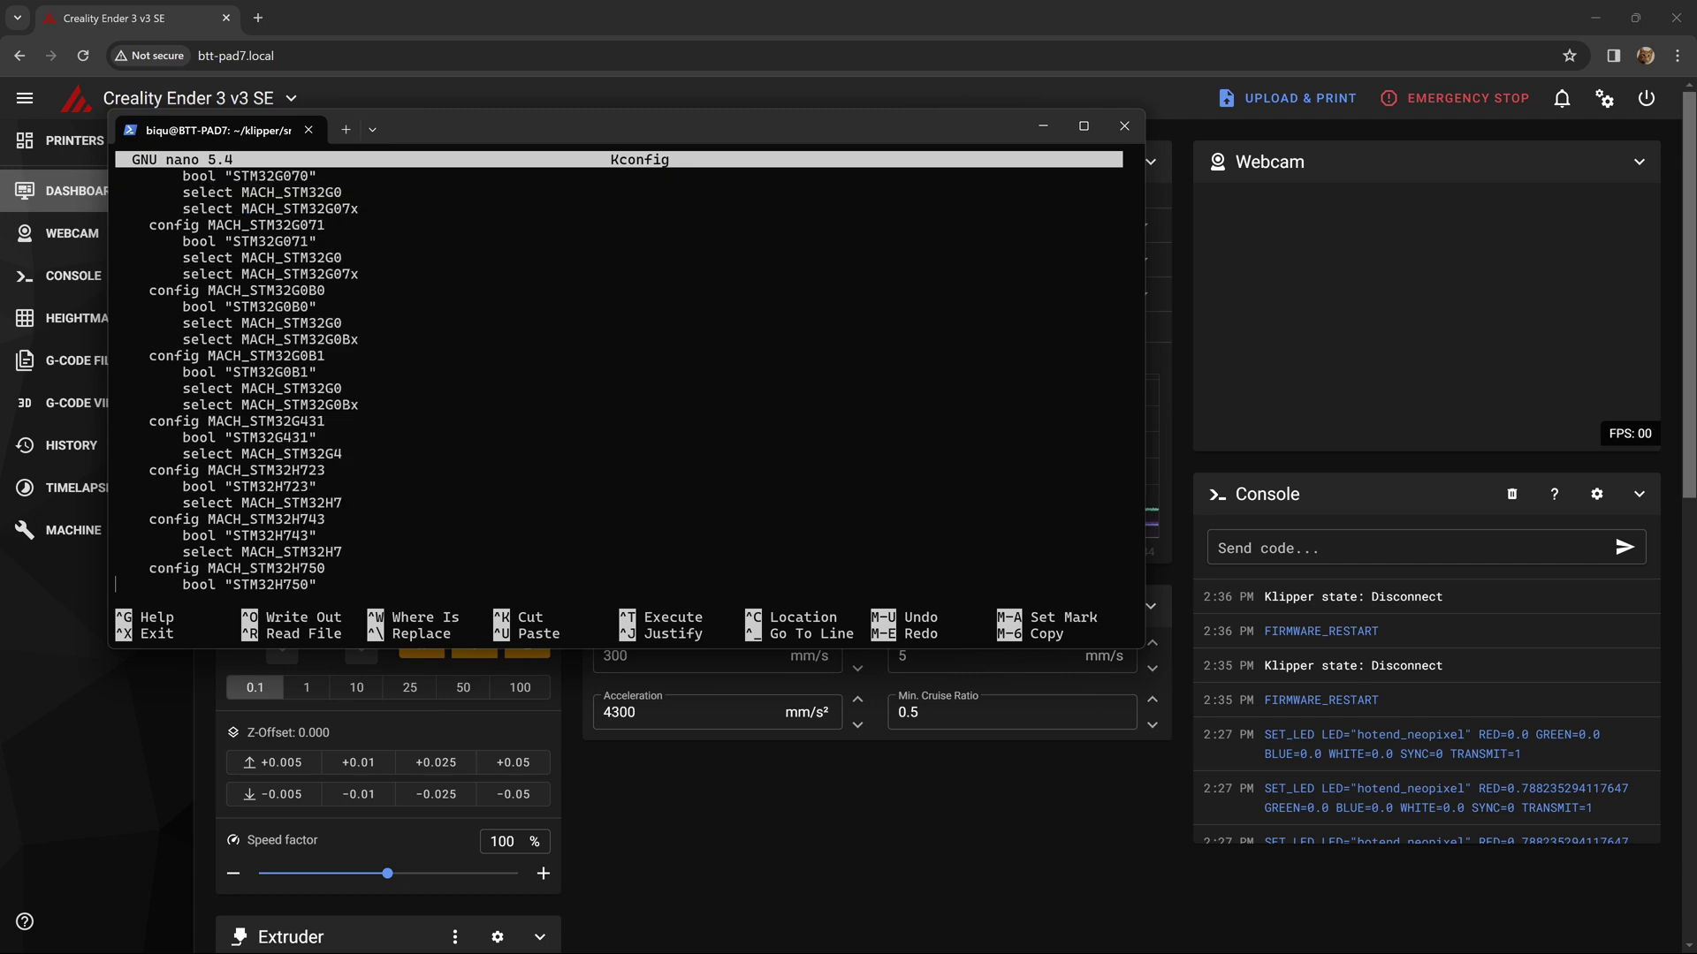
key(Down)
key(Down)
key(Down)
key(Down)
key(Down)
key(Down)
key(Down)
key(Down)
key(Down)
key(Down)
key(Down)
key(Down)
key(Down)
key(Down)
key(Down)
key(Down)
key(Down)
key(Down)
key(Down)
key(Down)
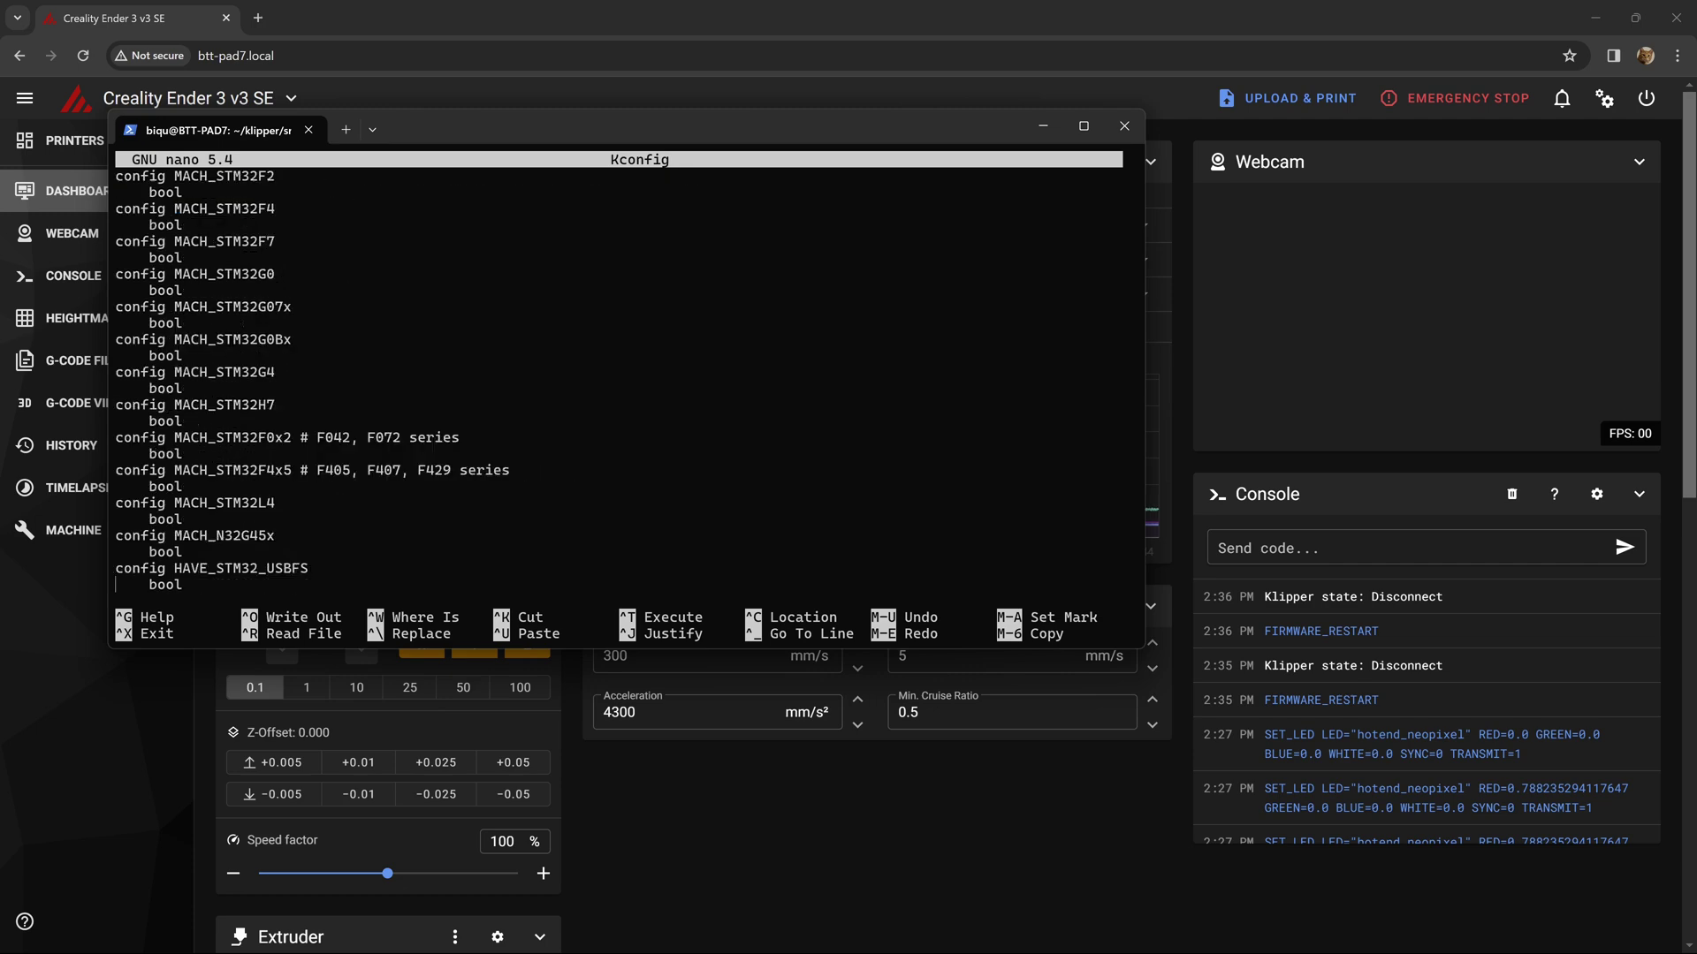
key(Page_Down)
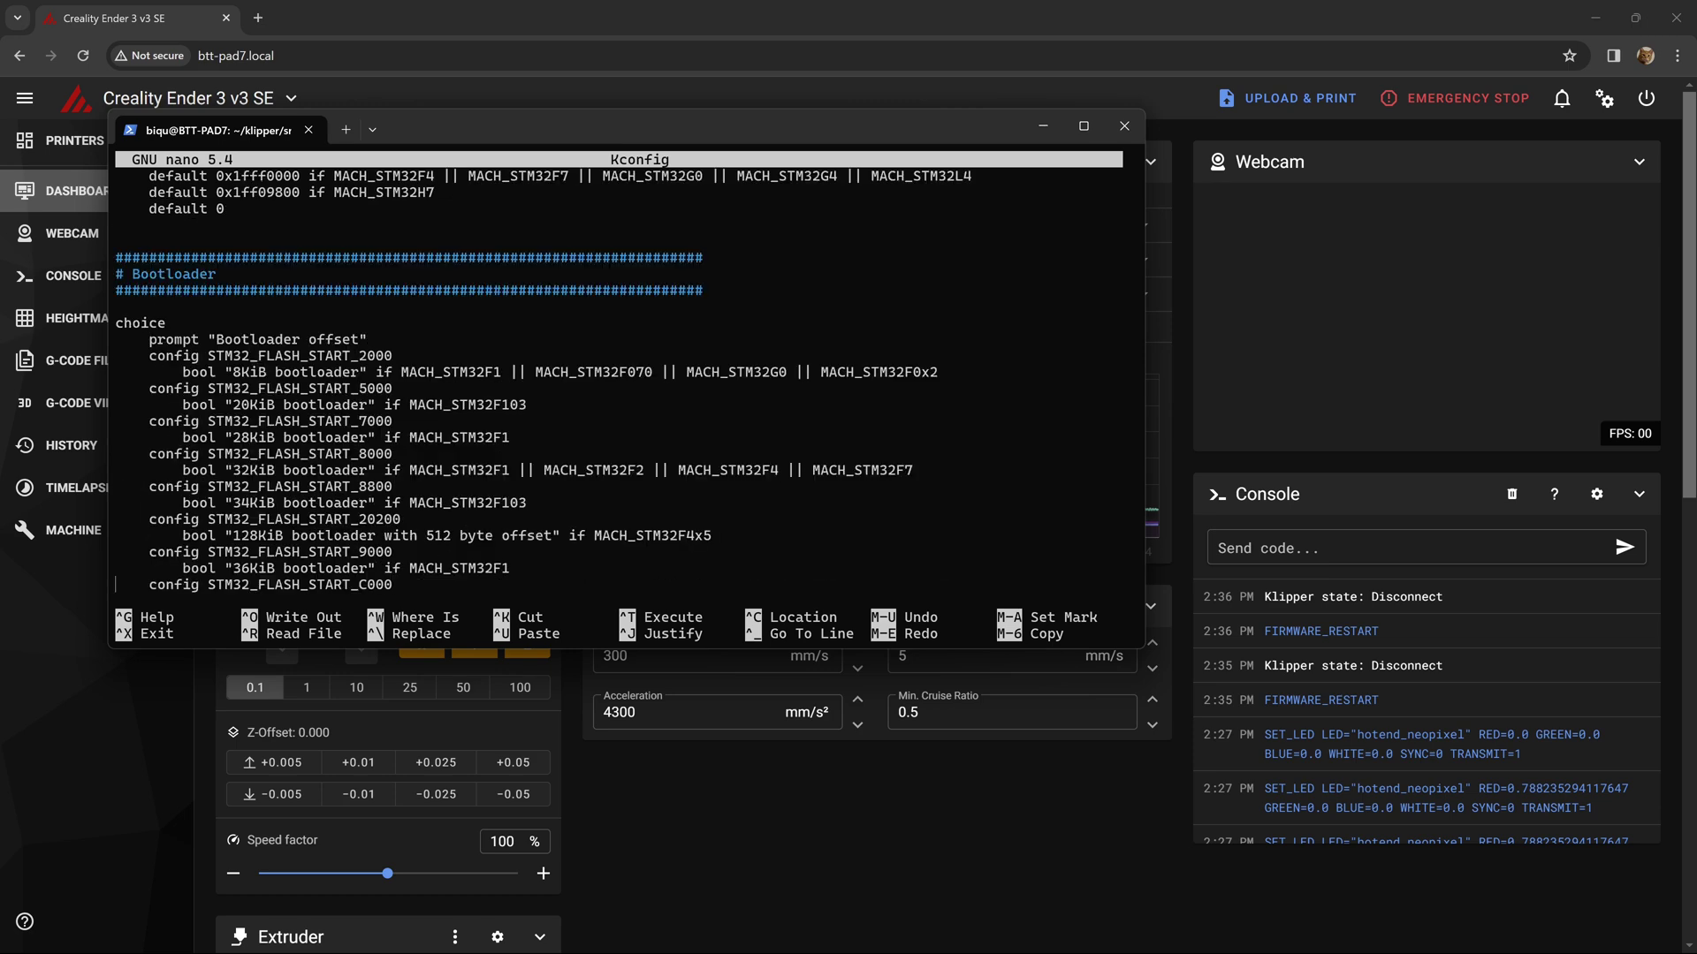
key(Down)
key(Down)
key(Down)
key(Down)
key(Down)
key(Down)
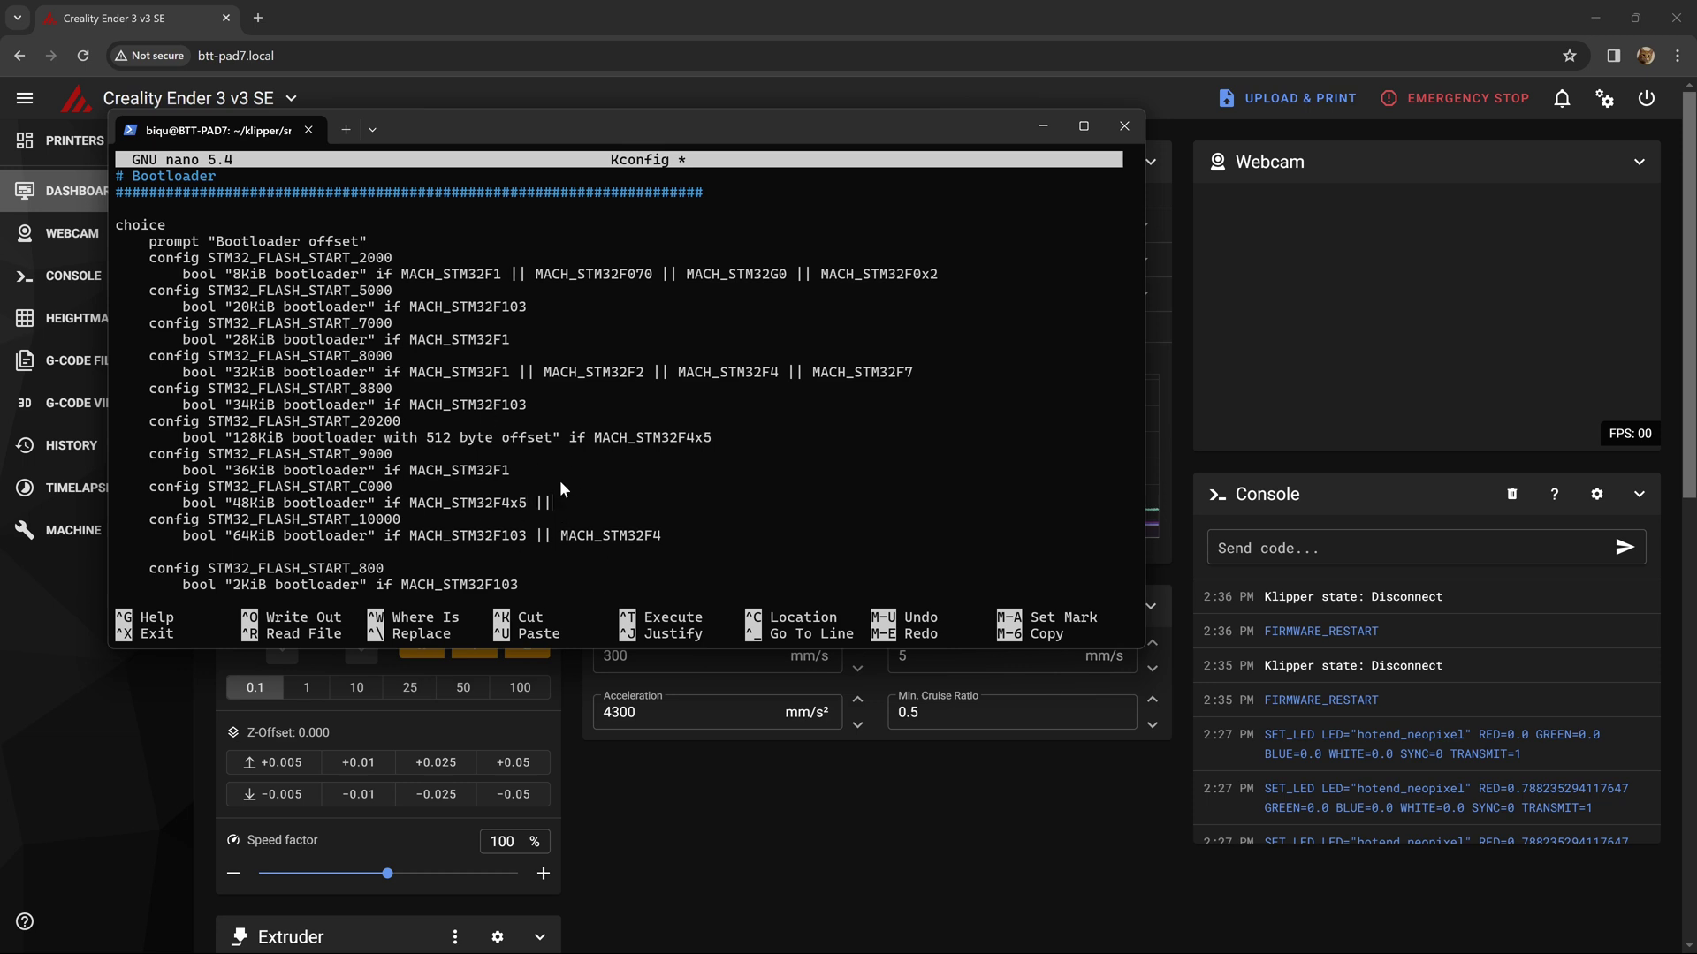
text(MACH_STM32F401)
key(BackSpace)
key(BackSpace)
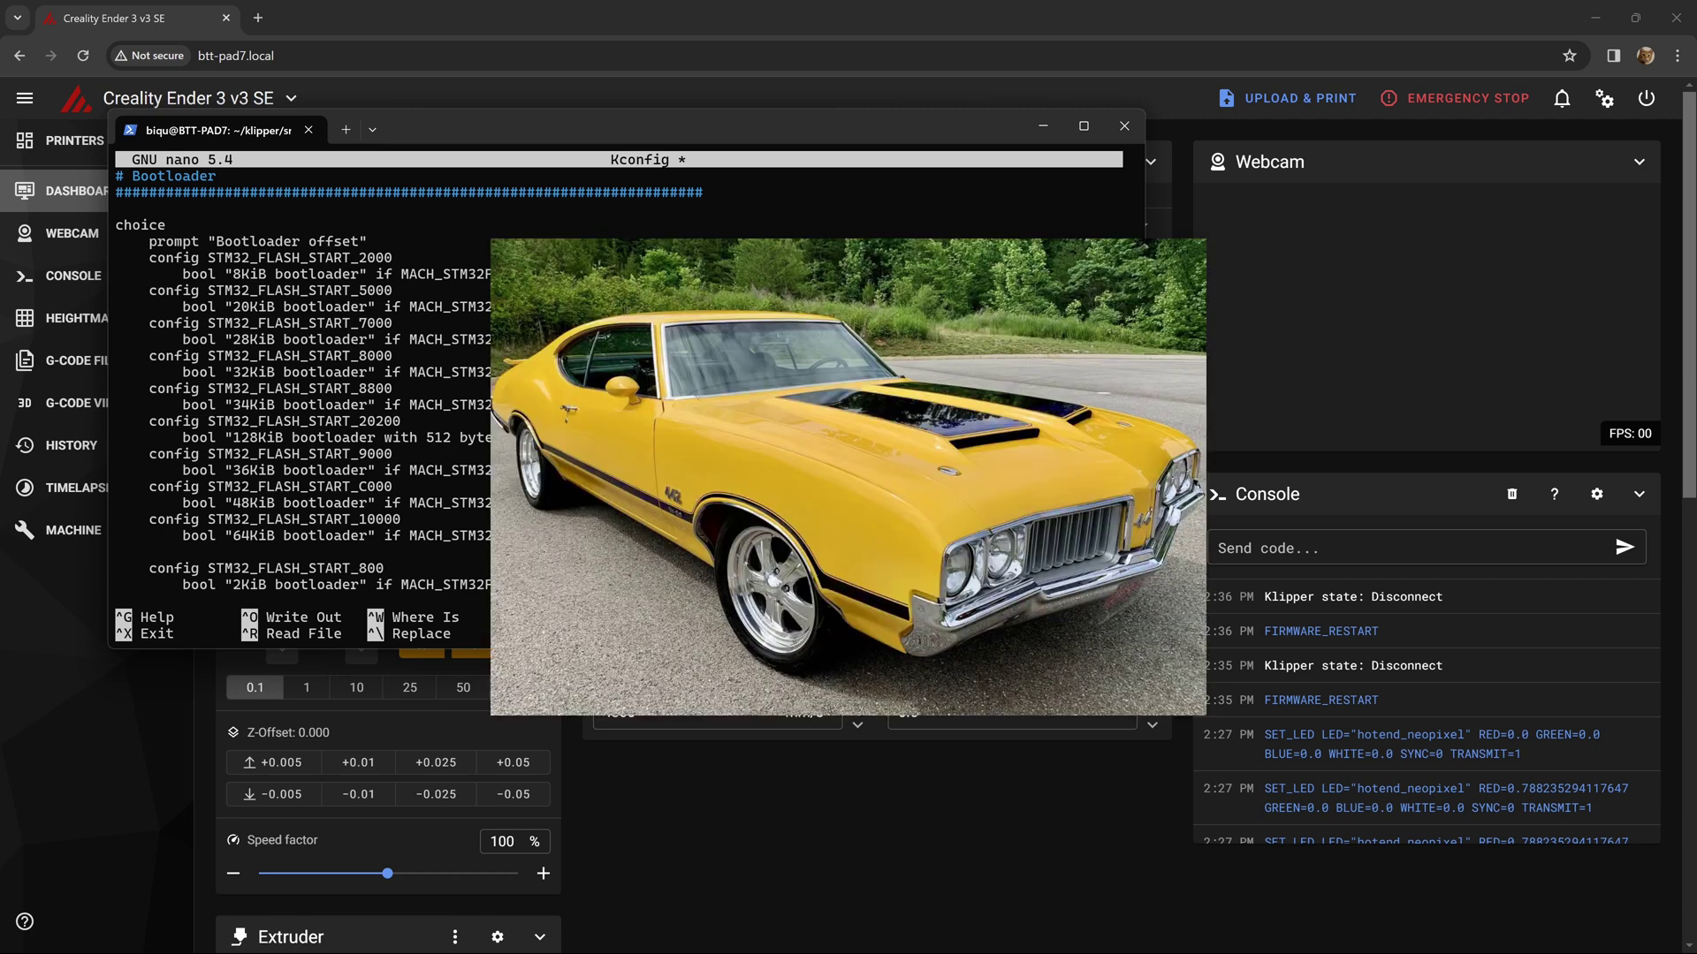
text(01)
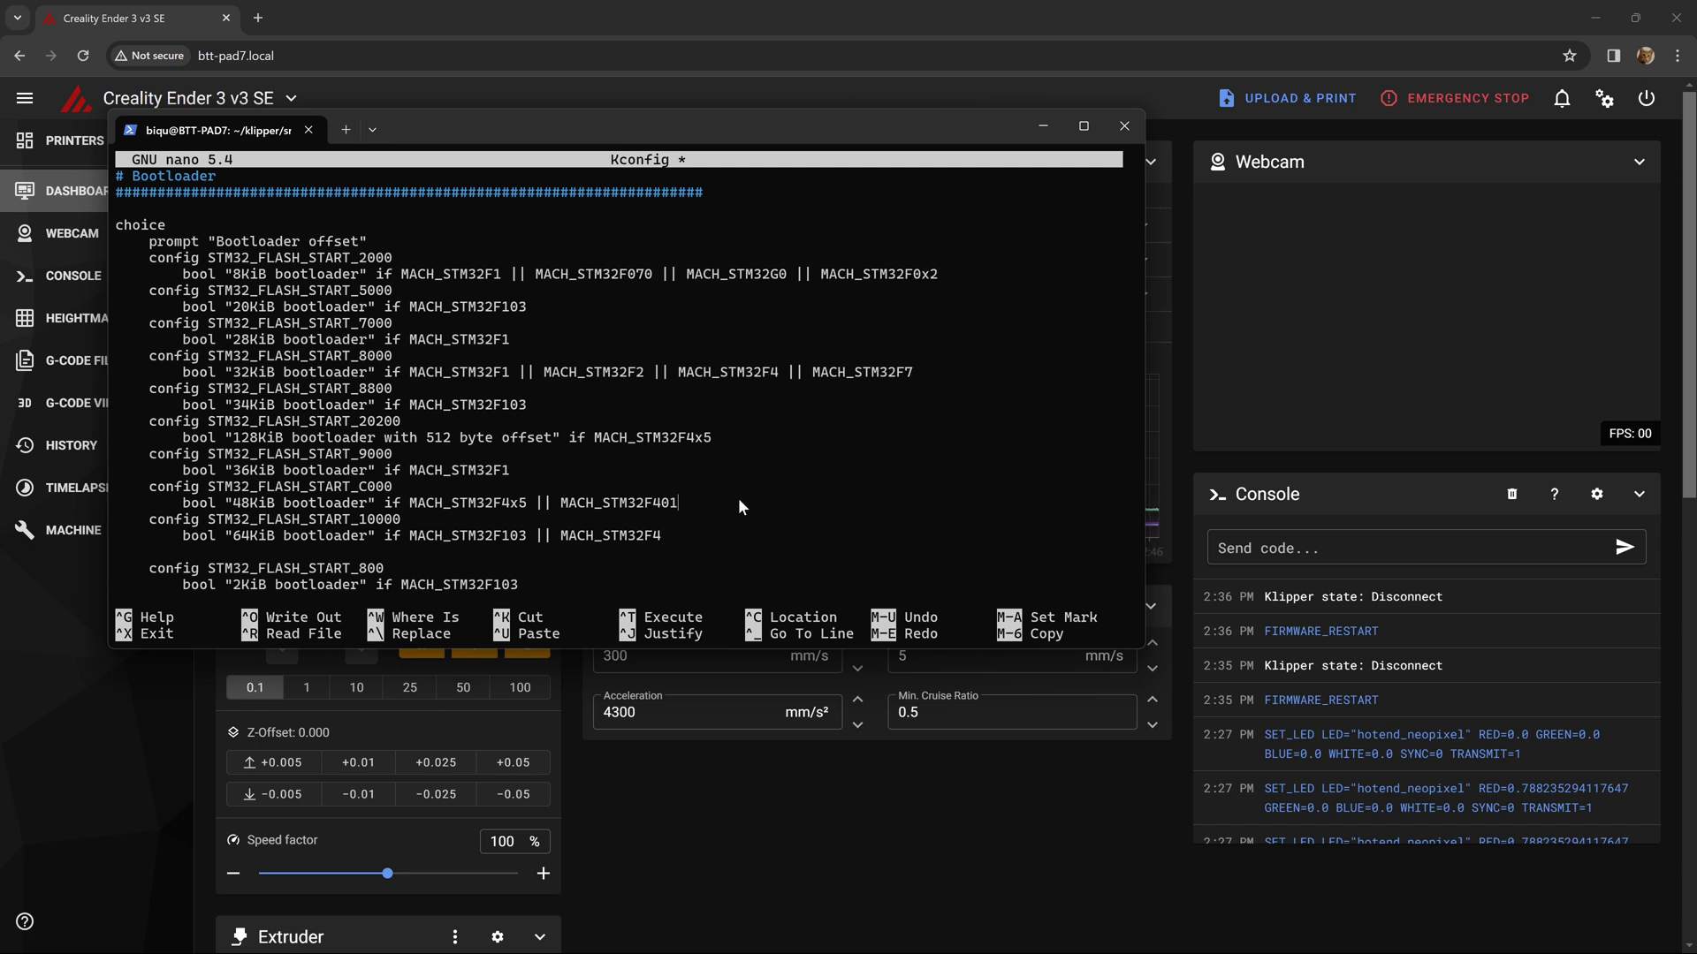
key(ctrl+x)
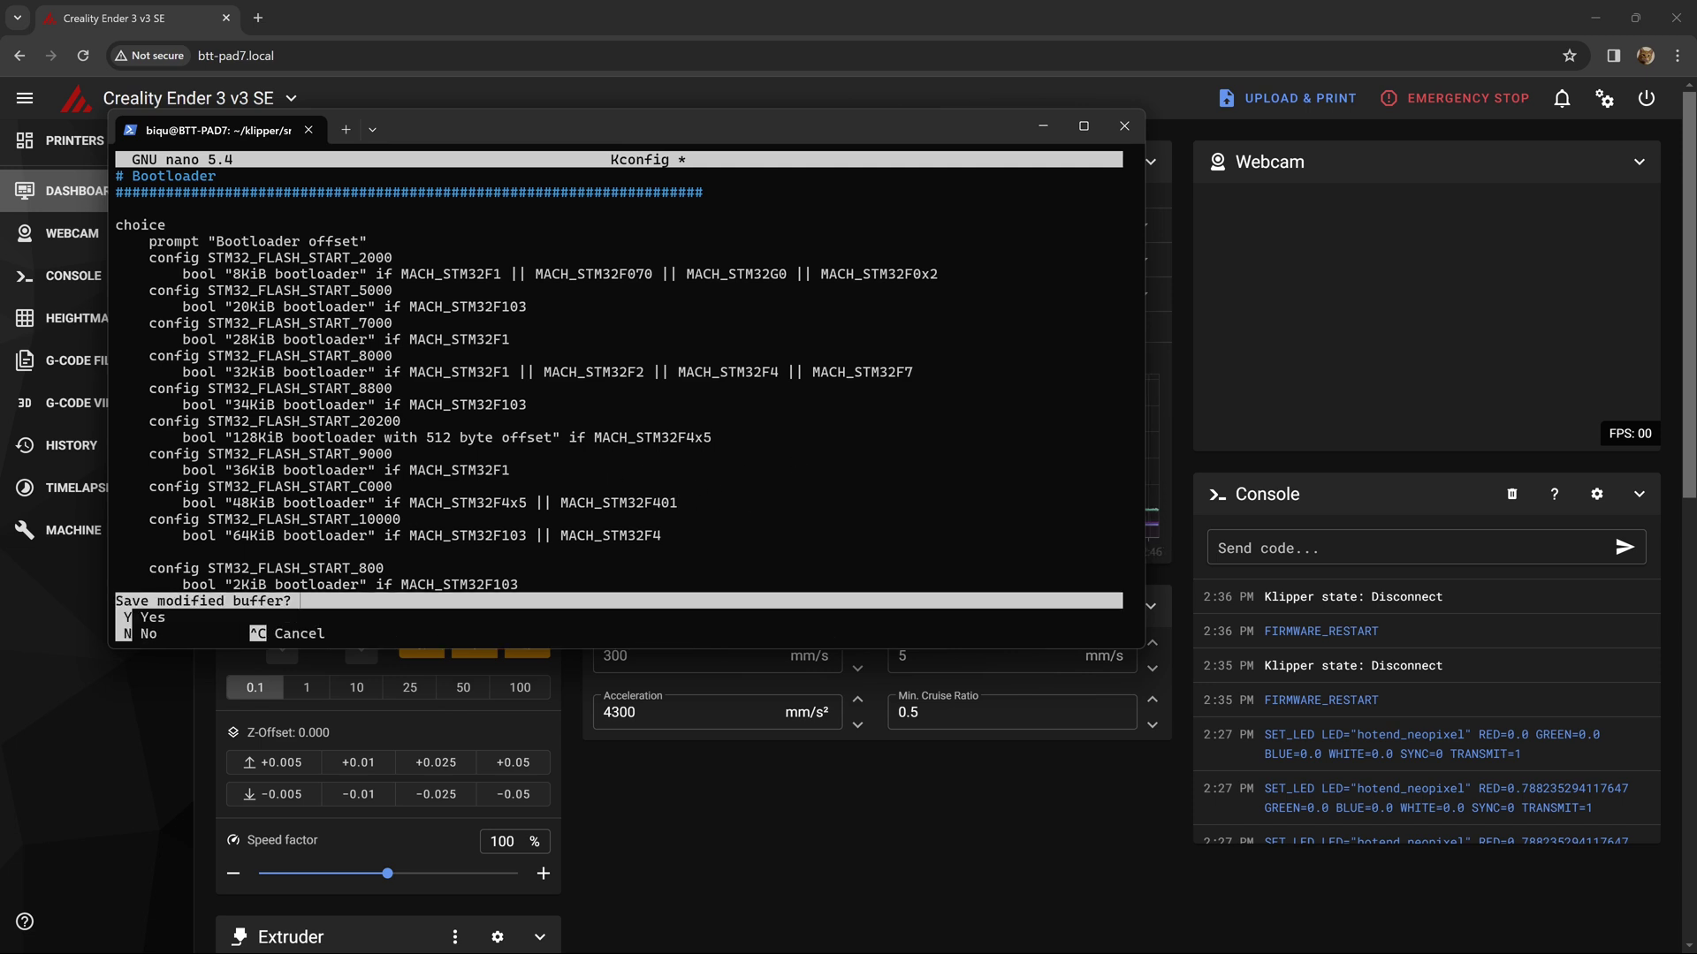
- Save the edited Kconfig, return to ~/klipper and relaunch make menuconfig
key(y)
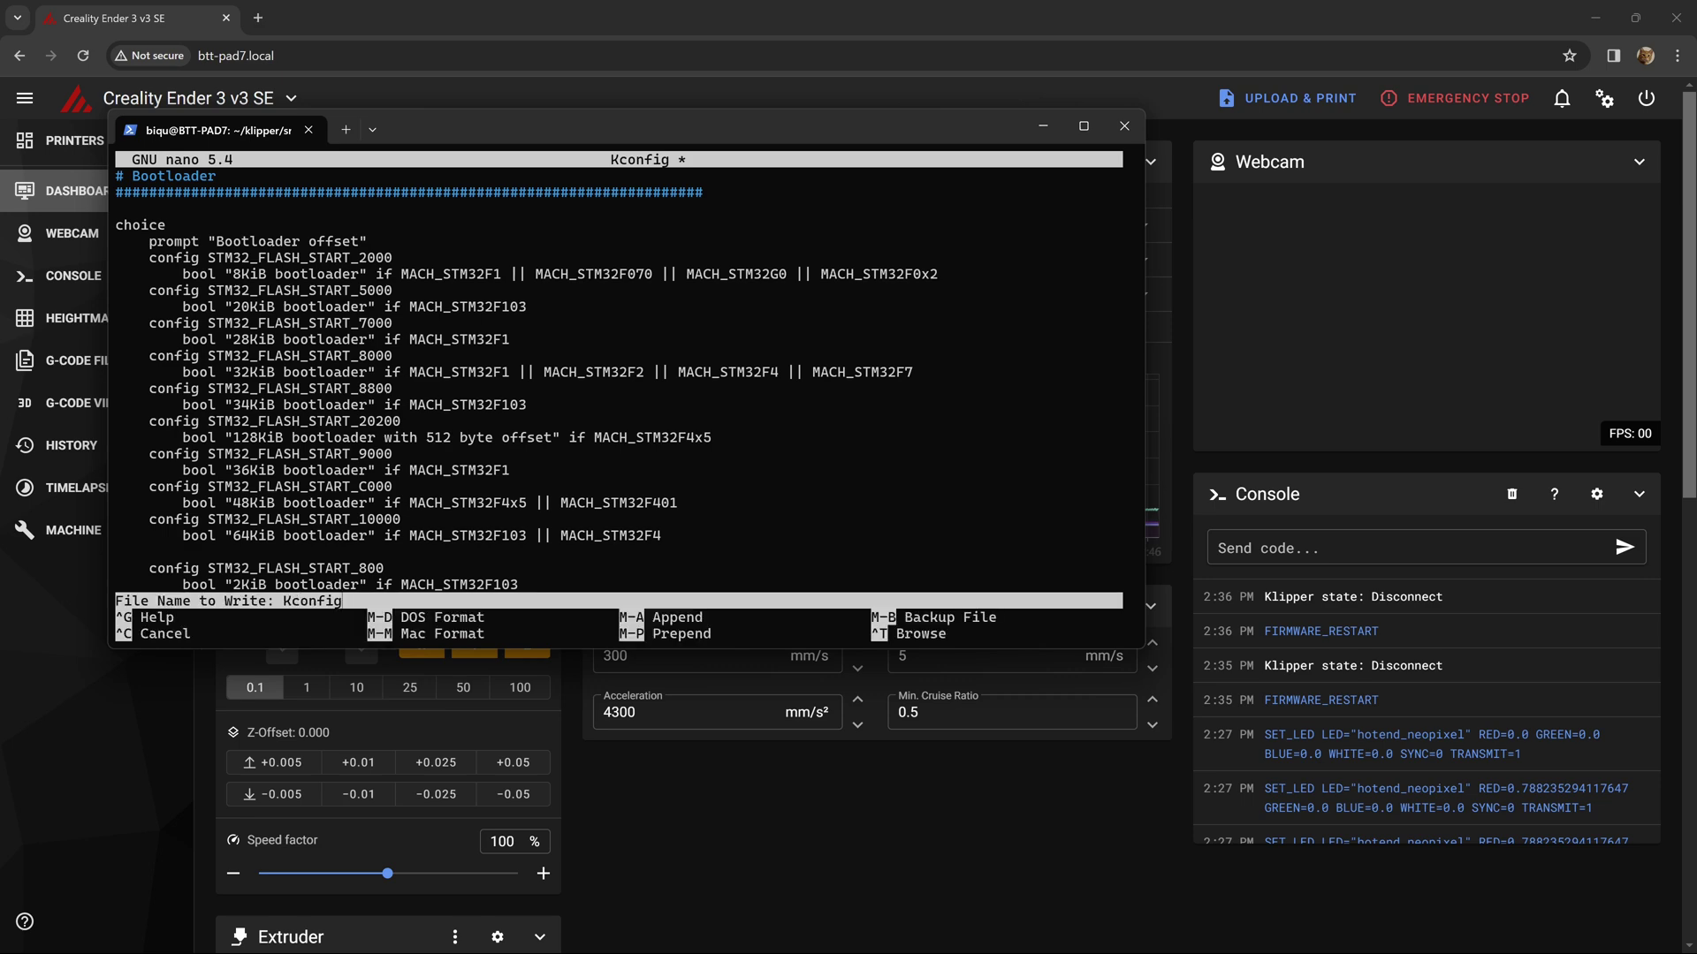
key(Return)
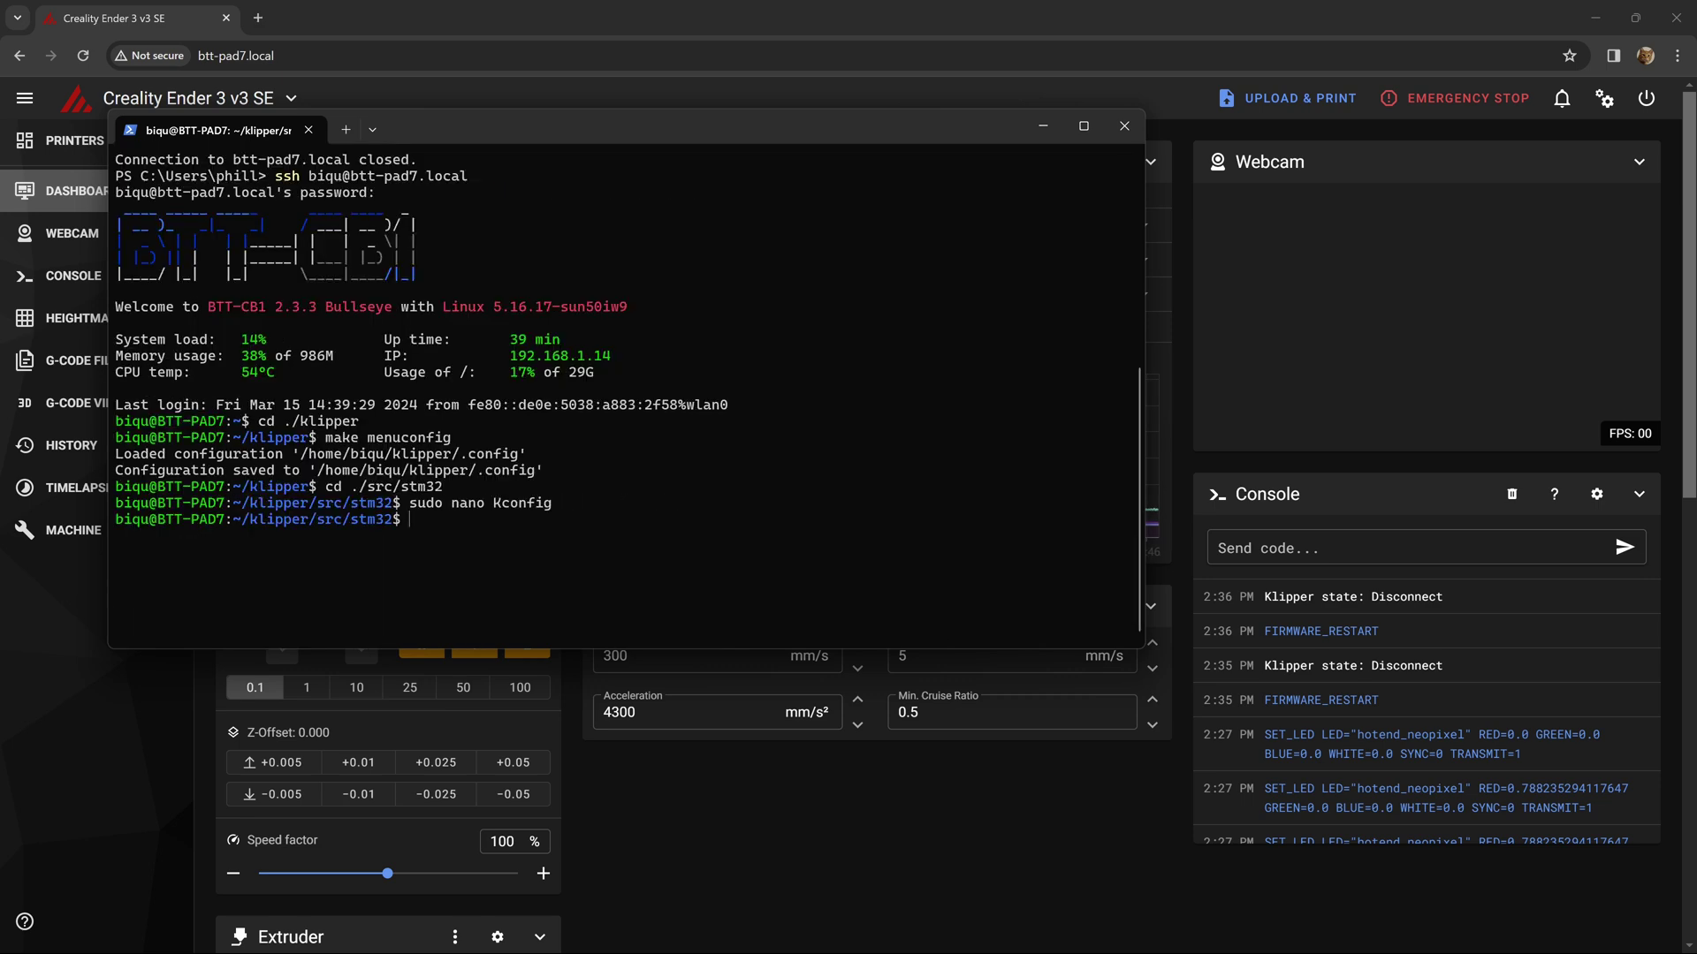
key(ctrl+l)
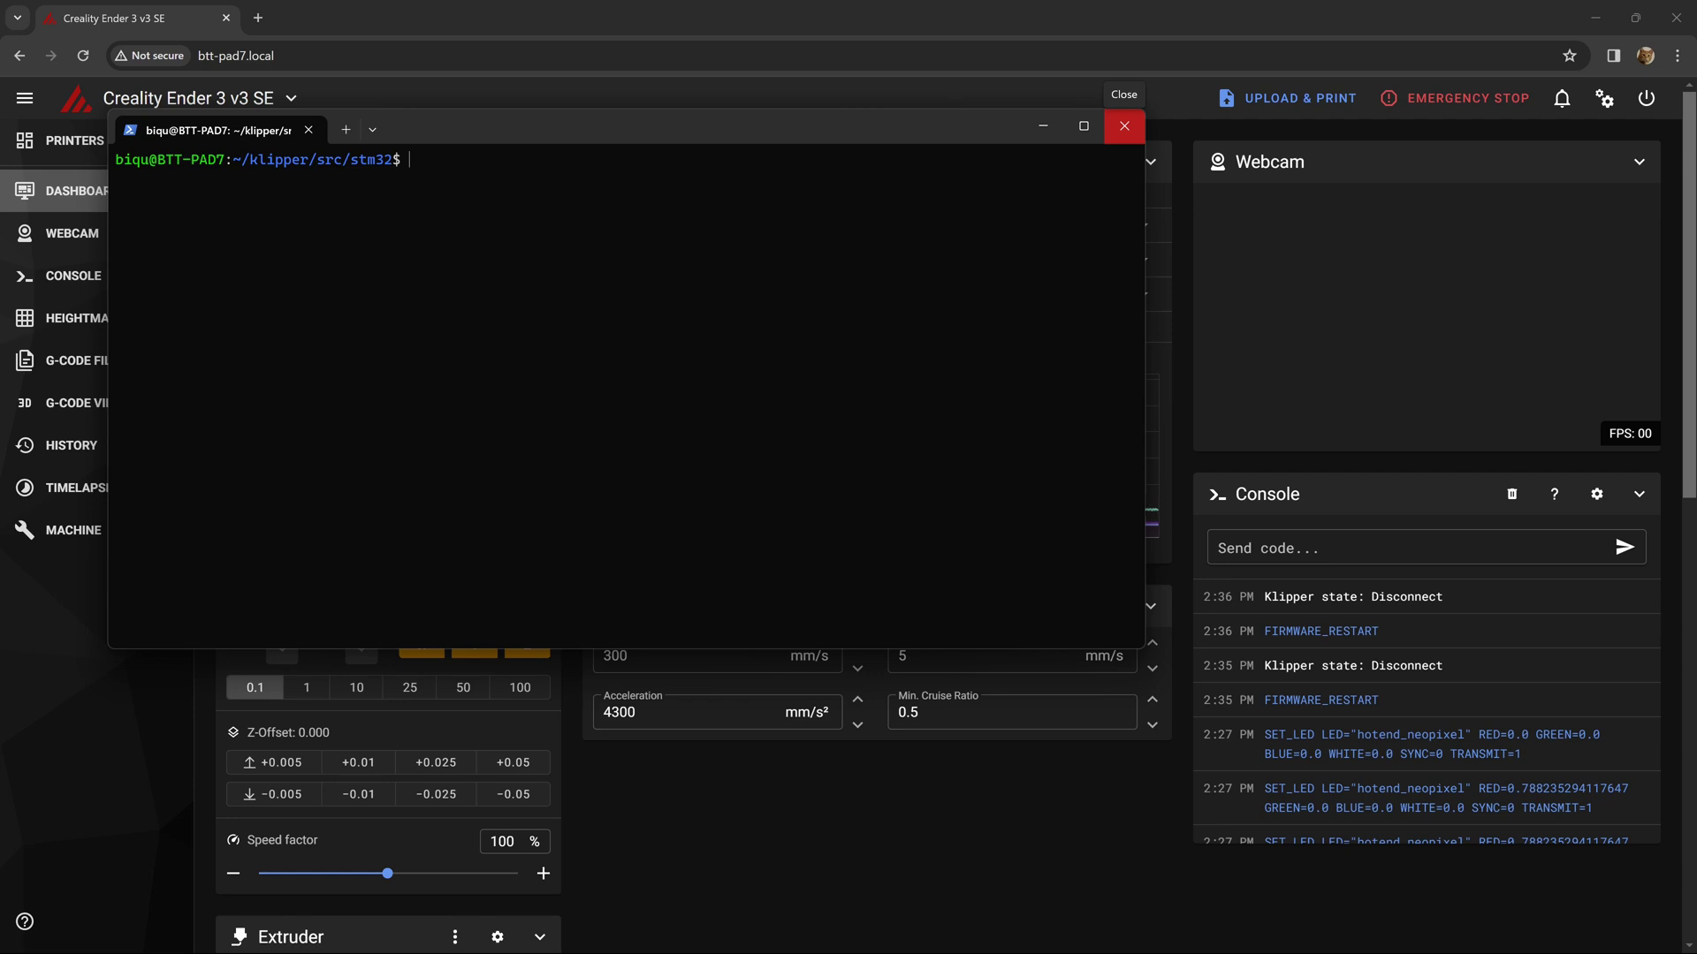
text(cd ~/klipper)
key(Return)
text(make menuconfig)
key(Return)
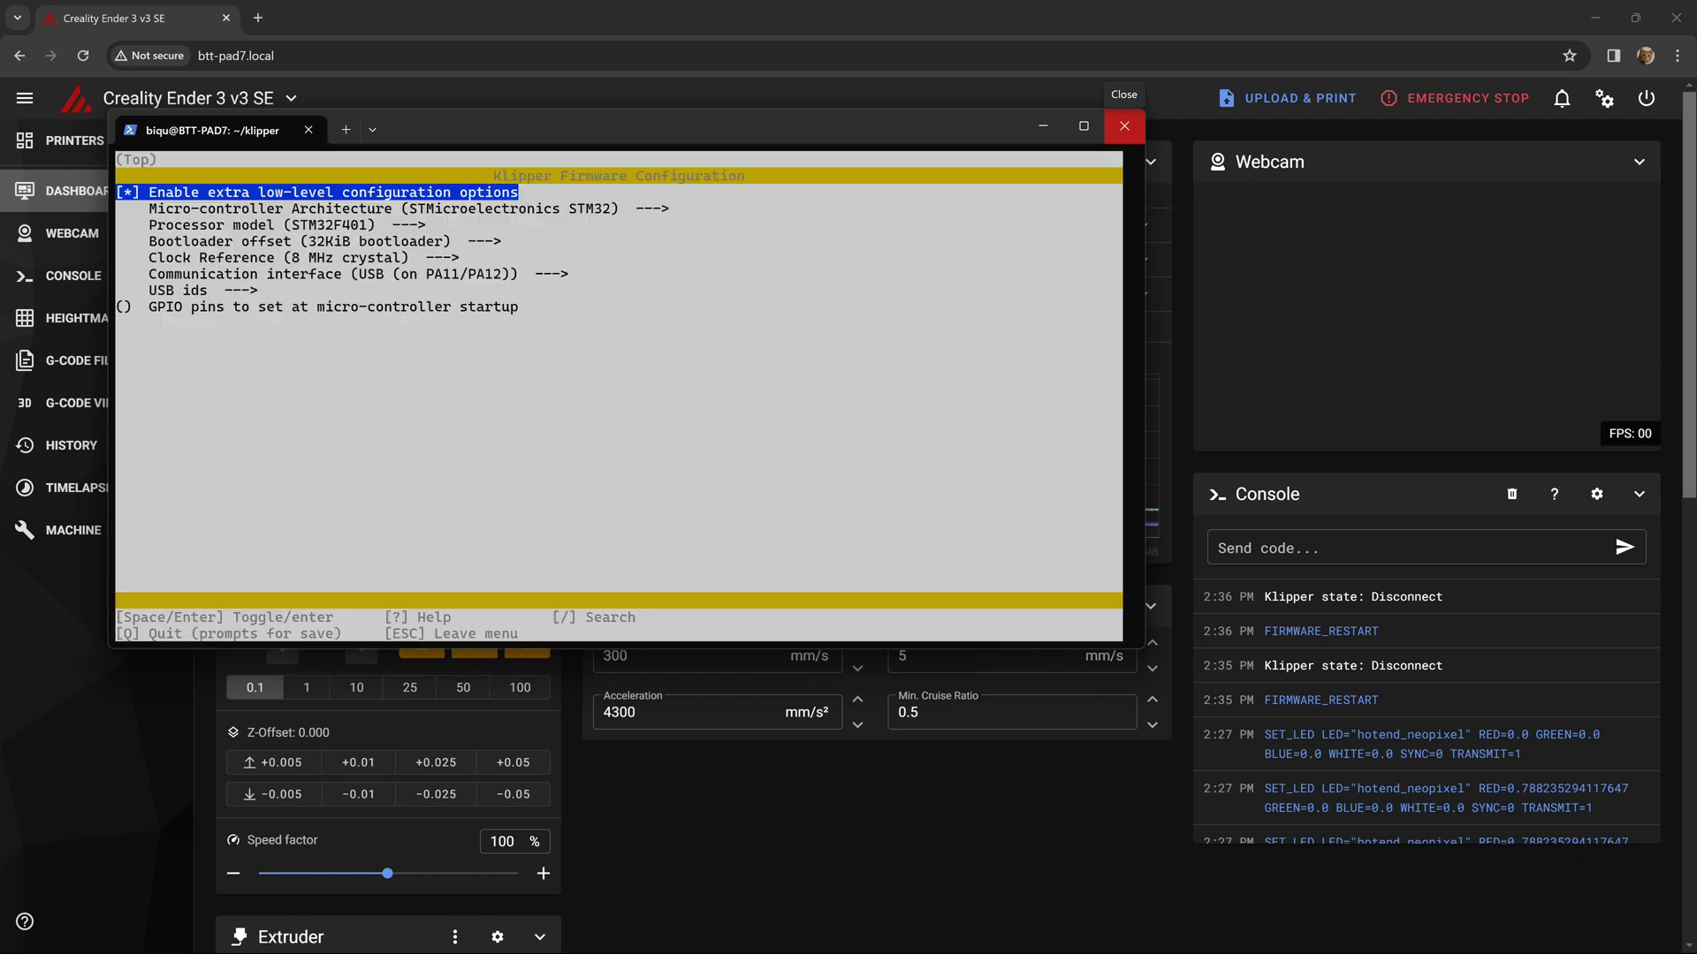
- Confirm the STM32 architecture and STM32F401 processor model in menuconfig
key(Down)
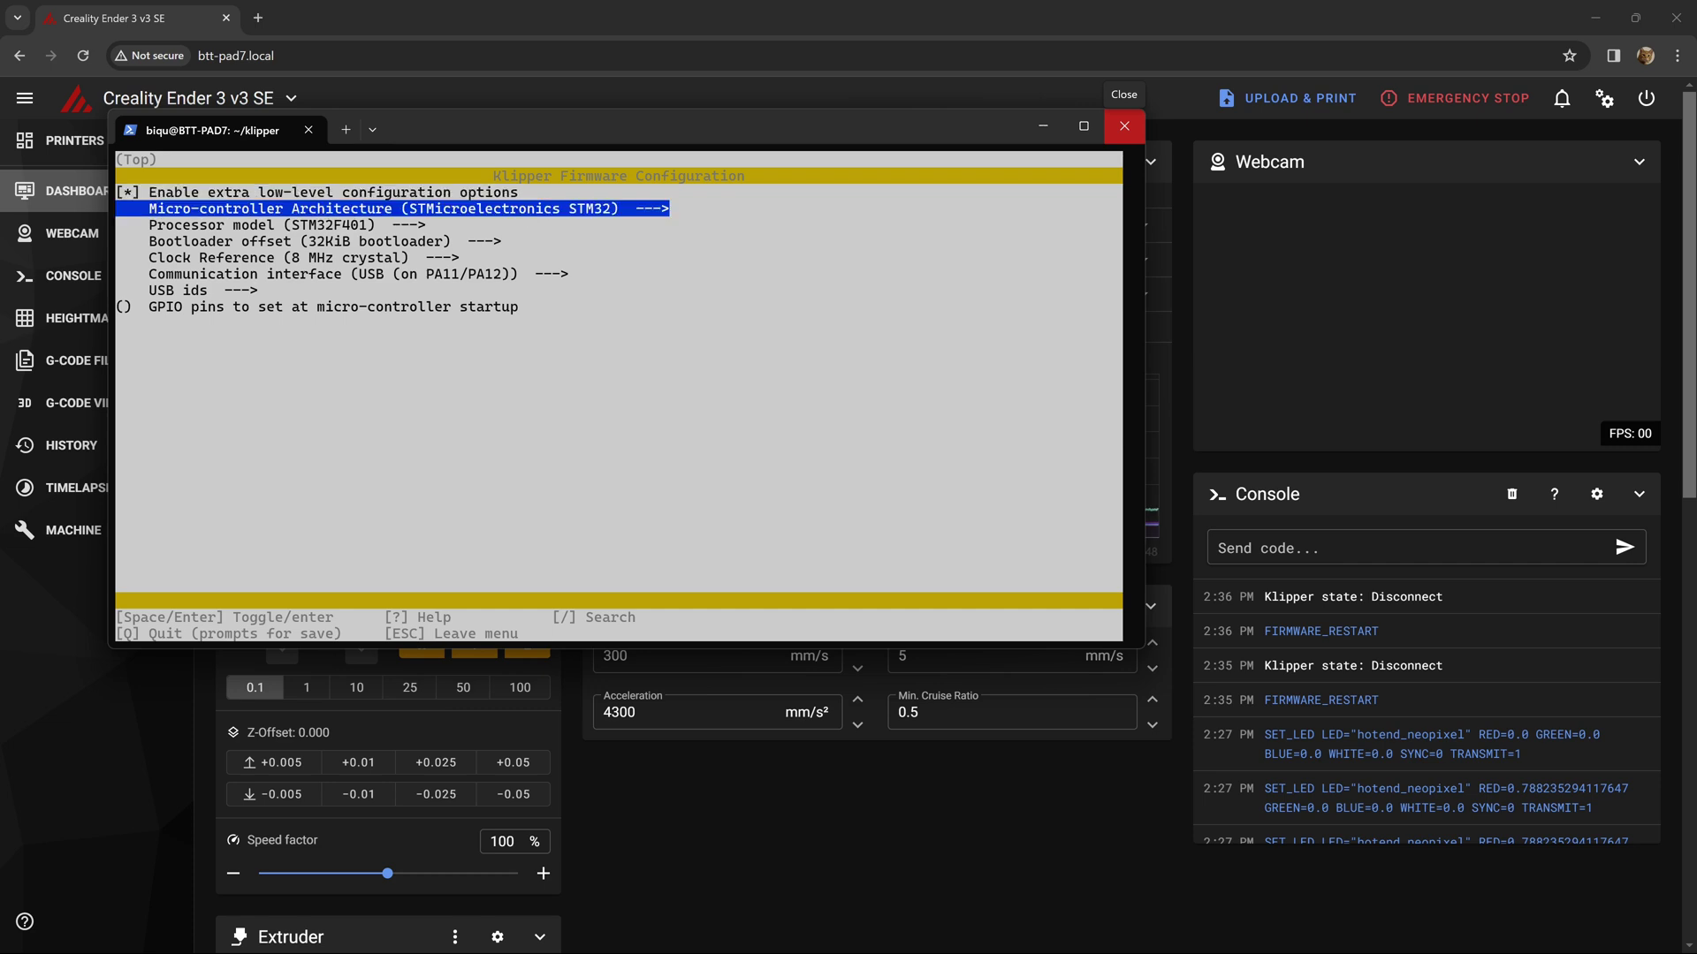
key(Return)
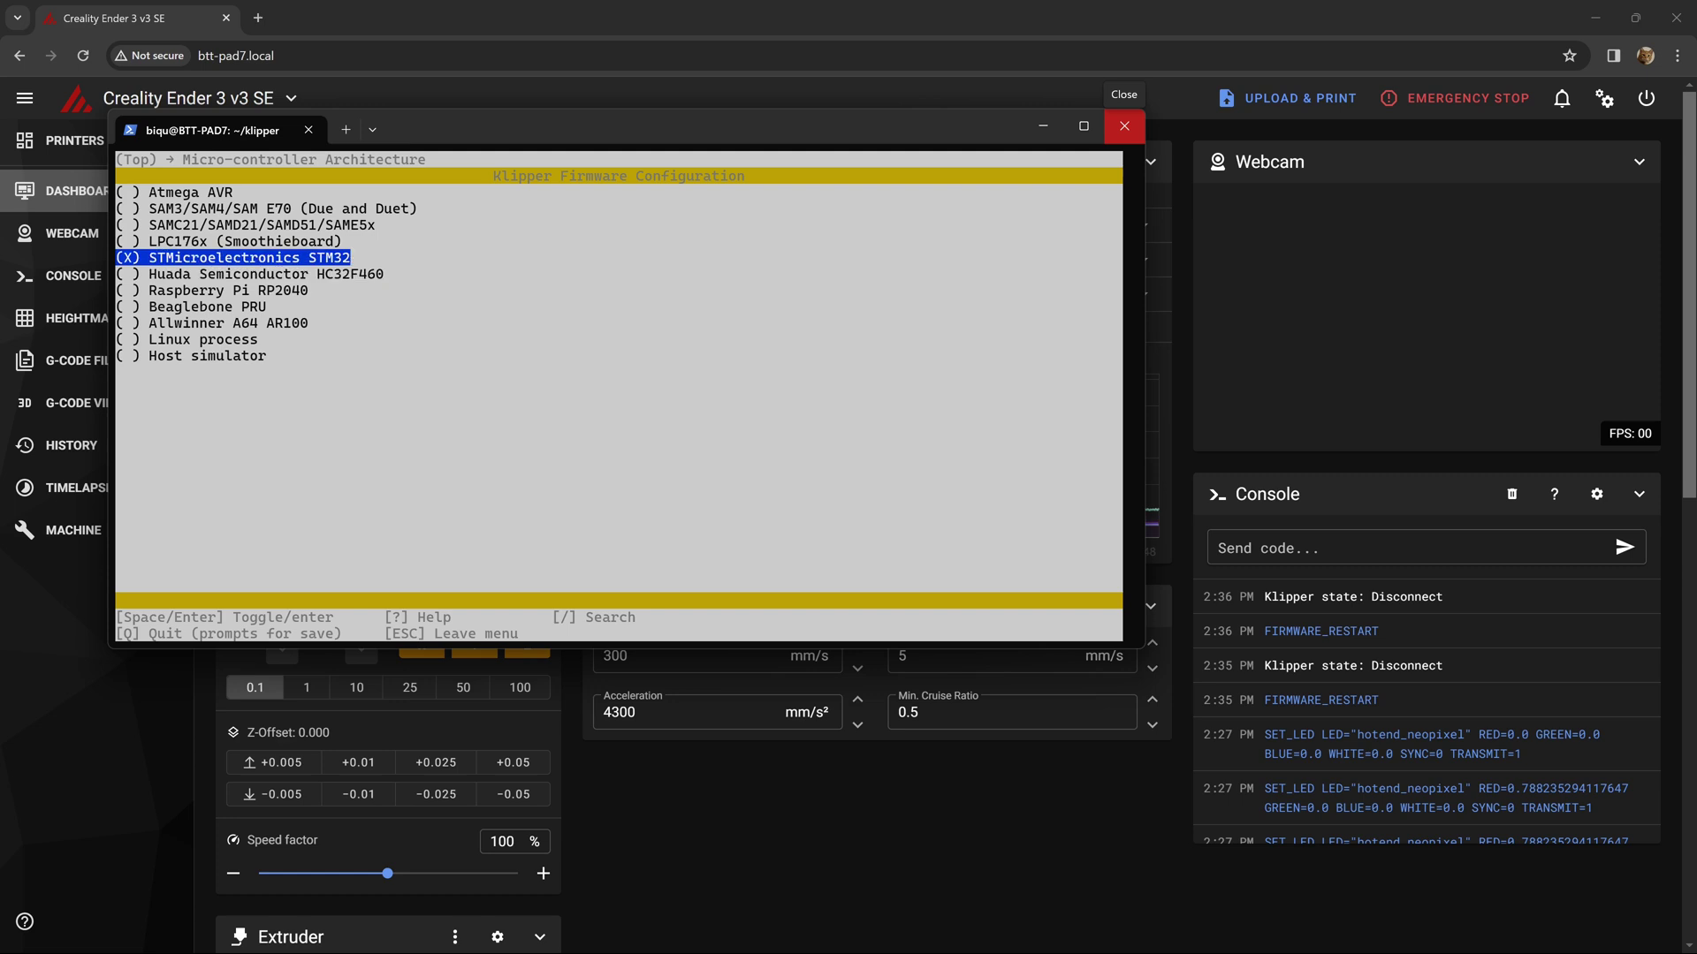
key(Return)
key(Down)
key(Return)
key(Down)
key(Up)
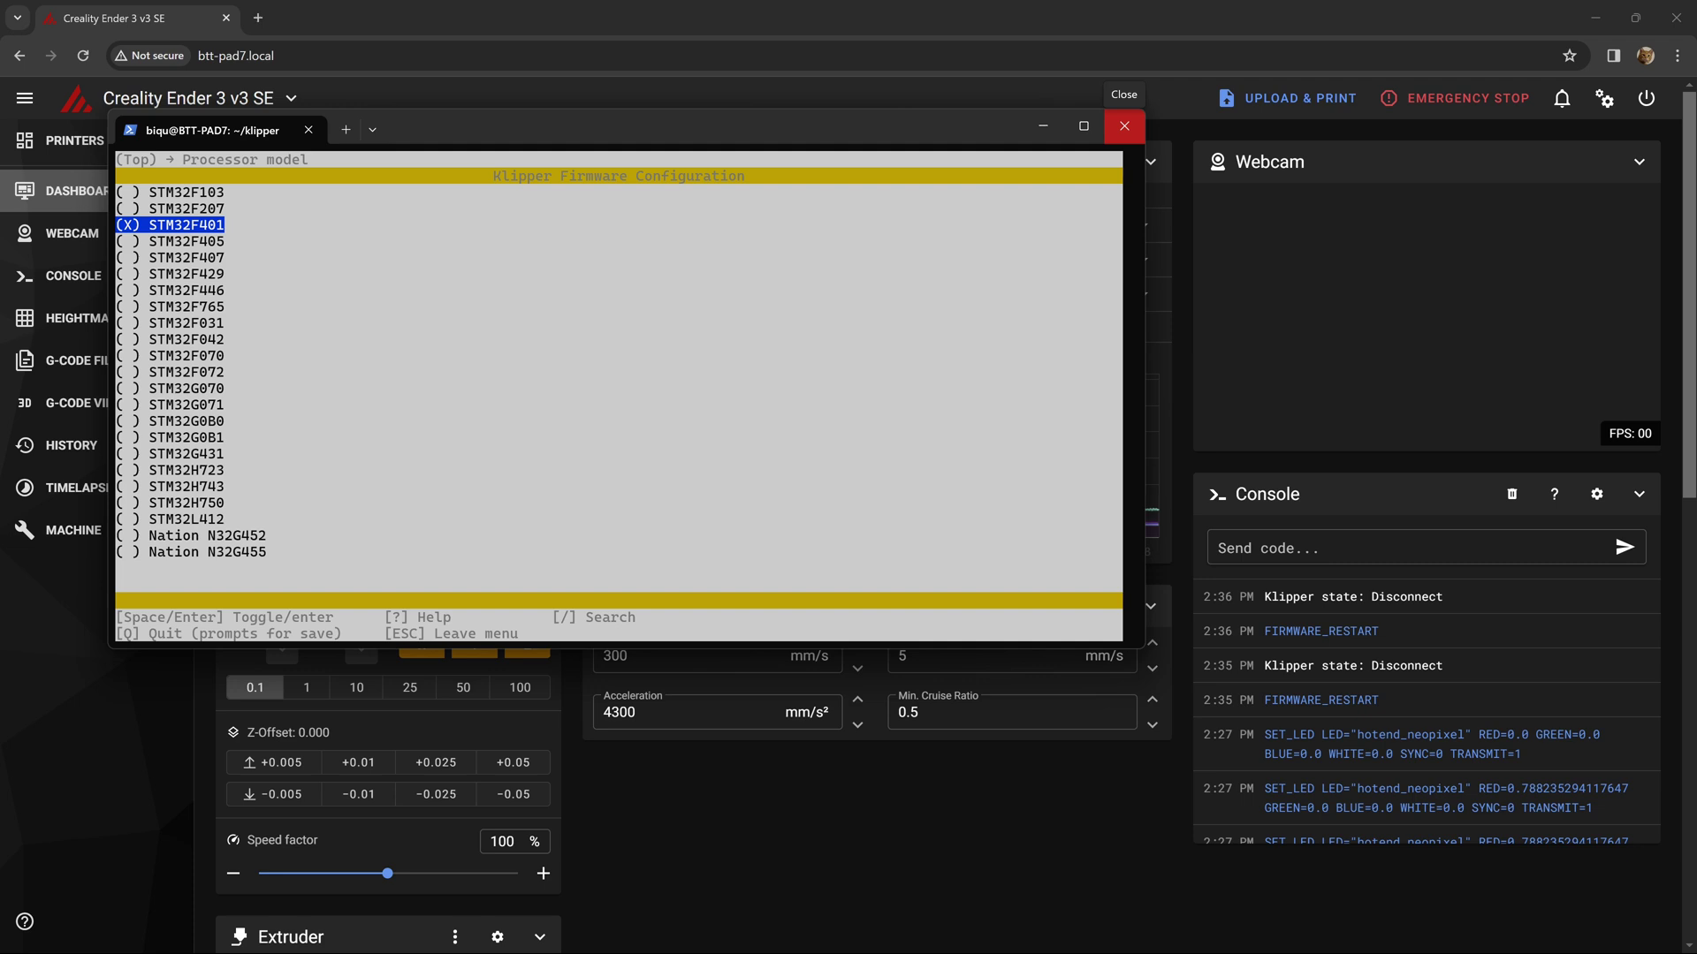
key(Return)
- Set the bootloader offset to 48KiB and show the USB (PA11/PA12) communication interface choice
key(Down)
key(Return)
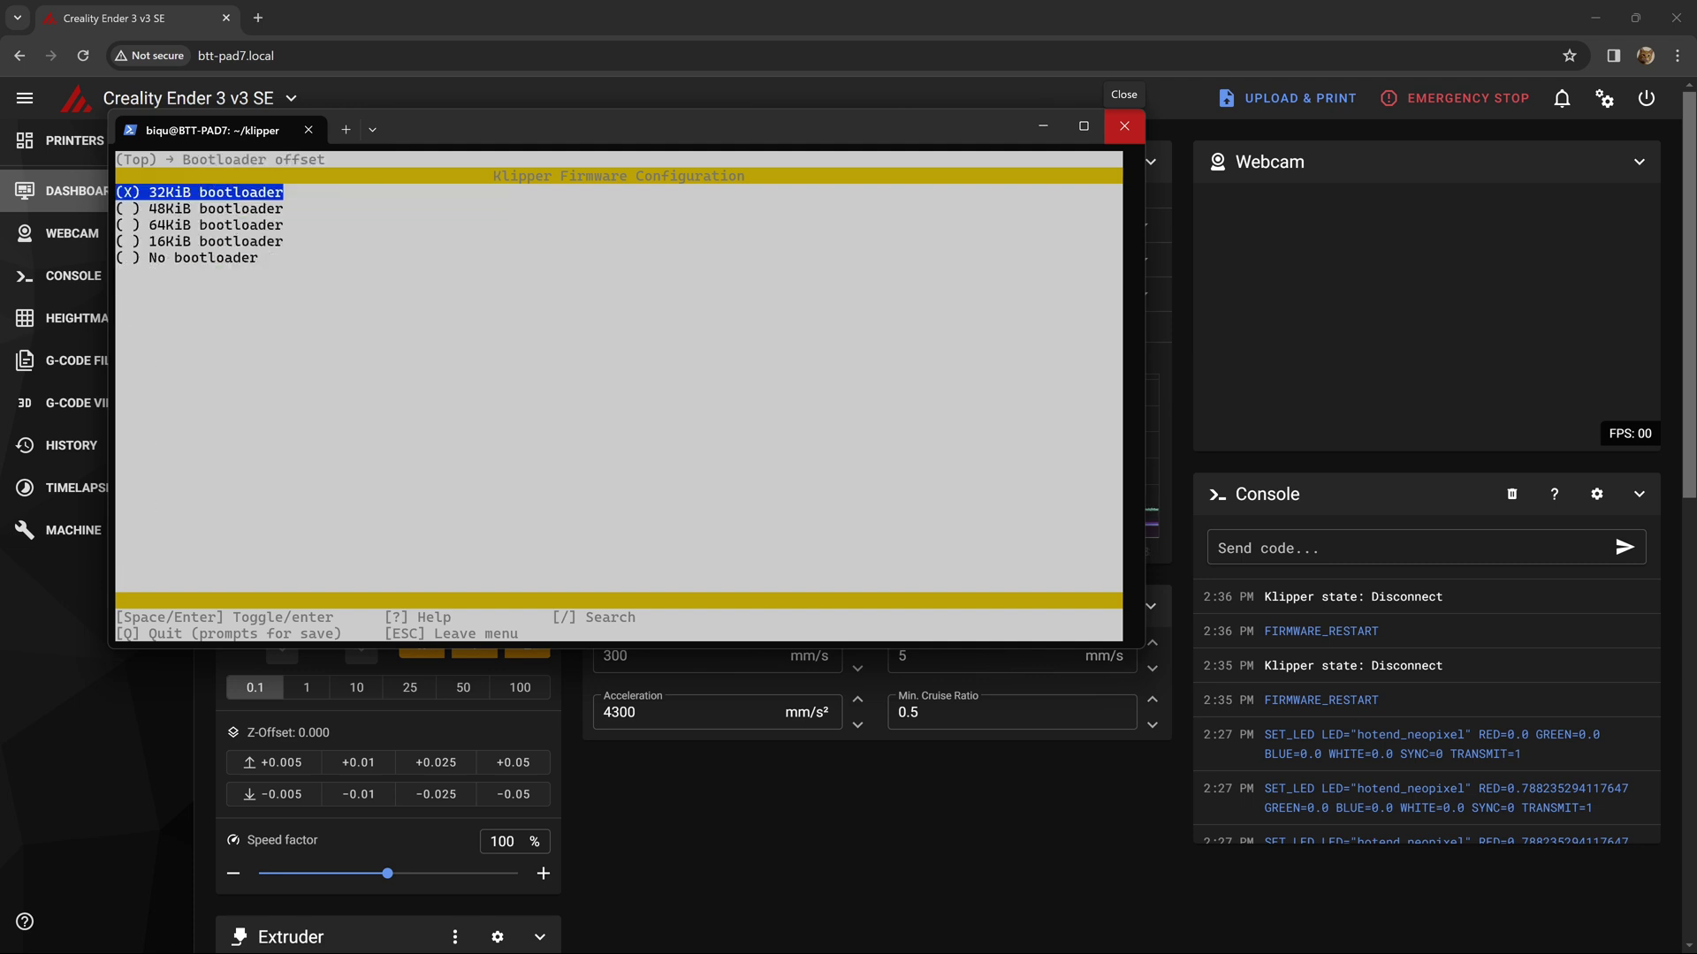
key(Down)
key(Down)
key(Up)
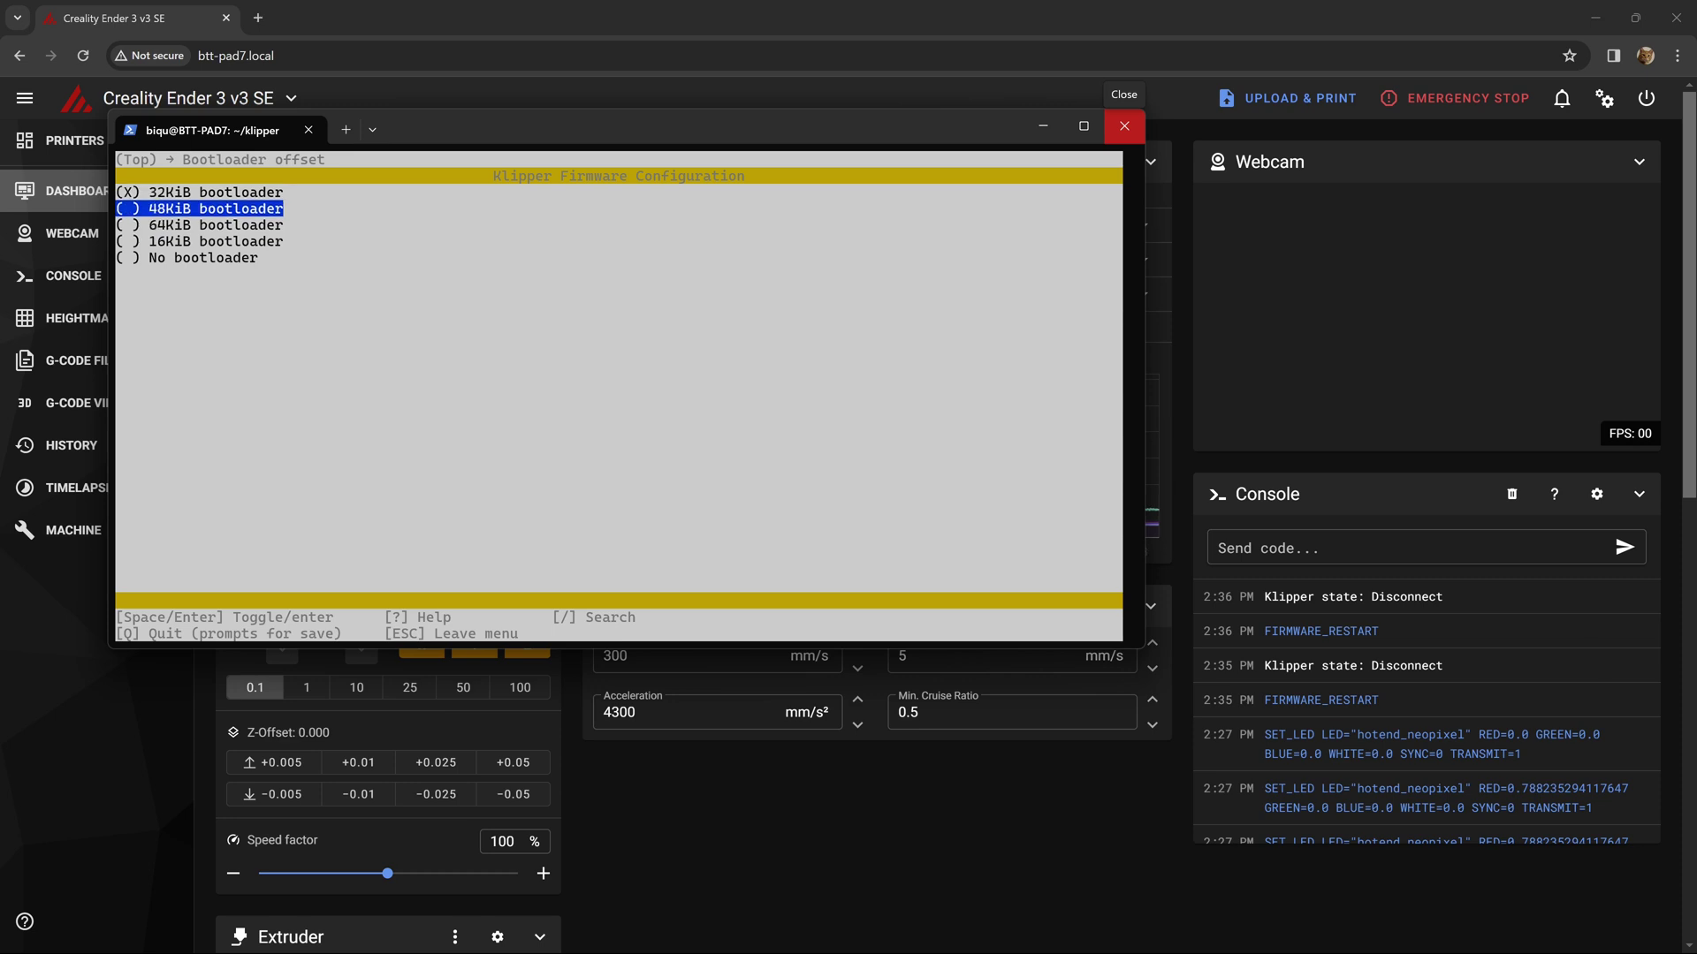
key(Return)
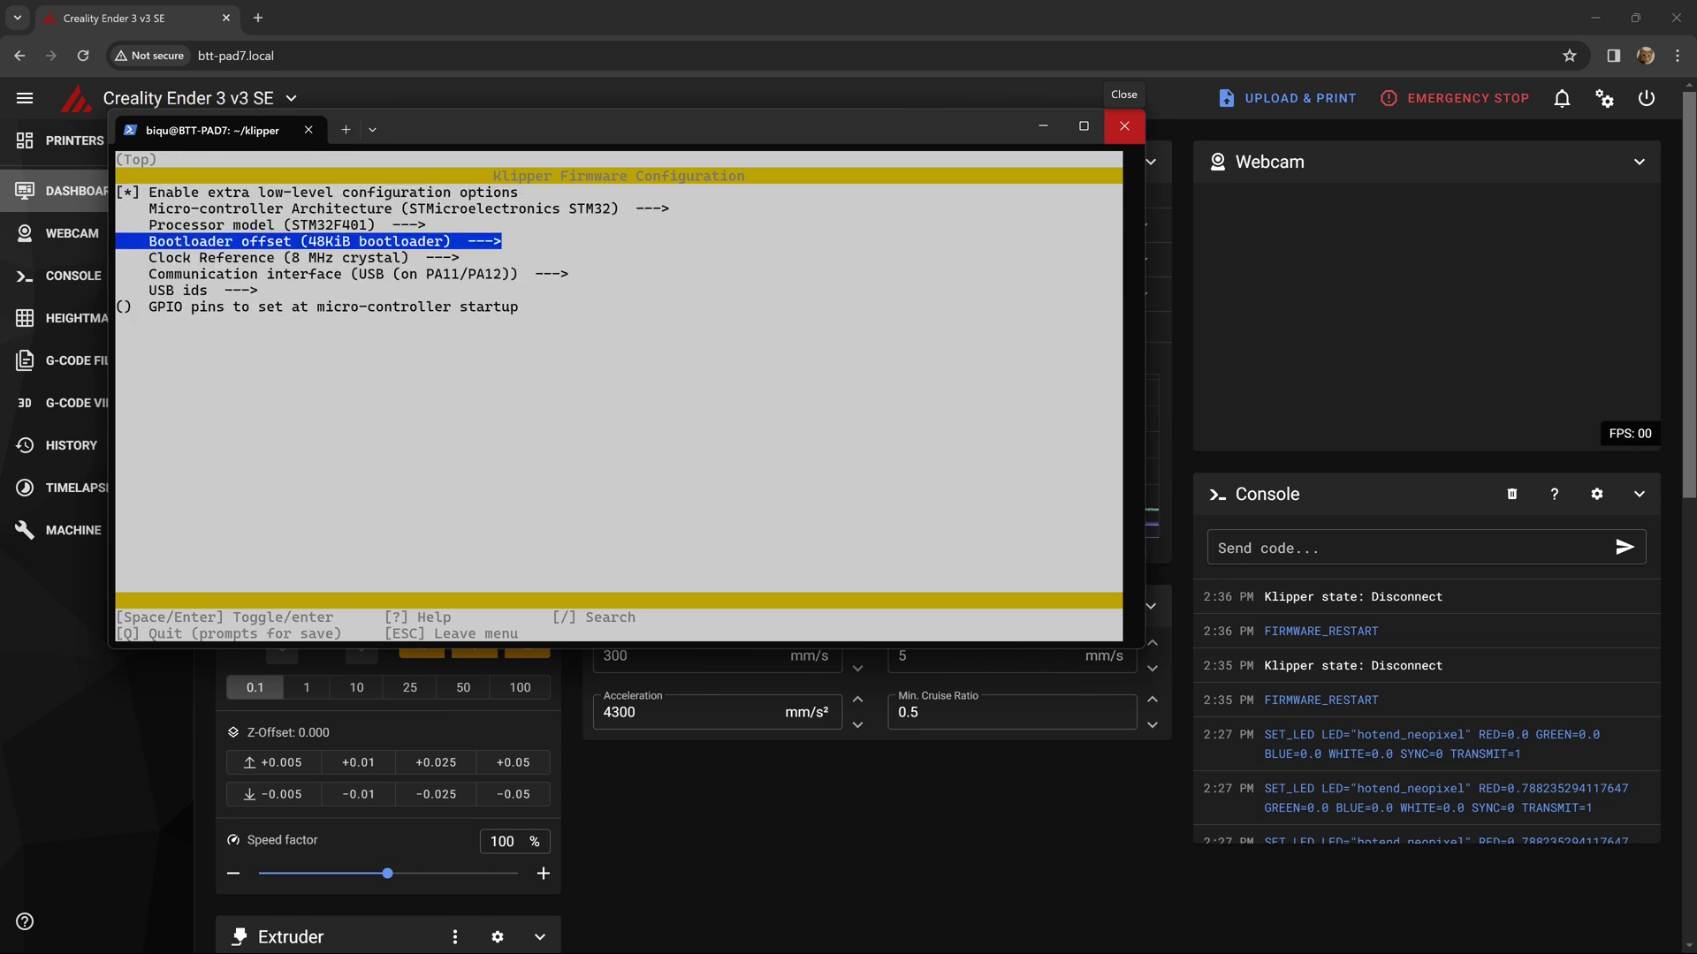
key(Down)
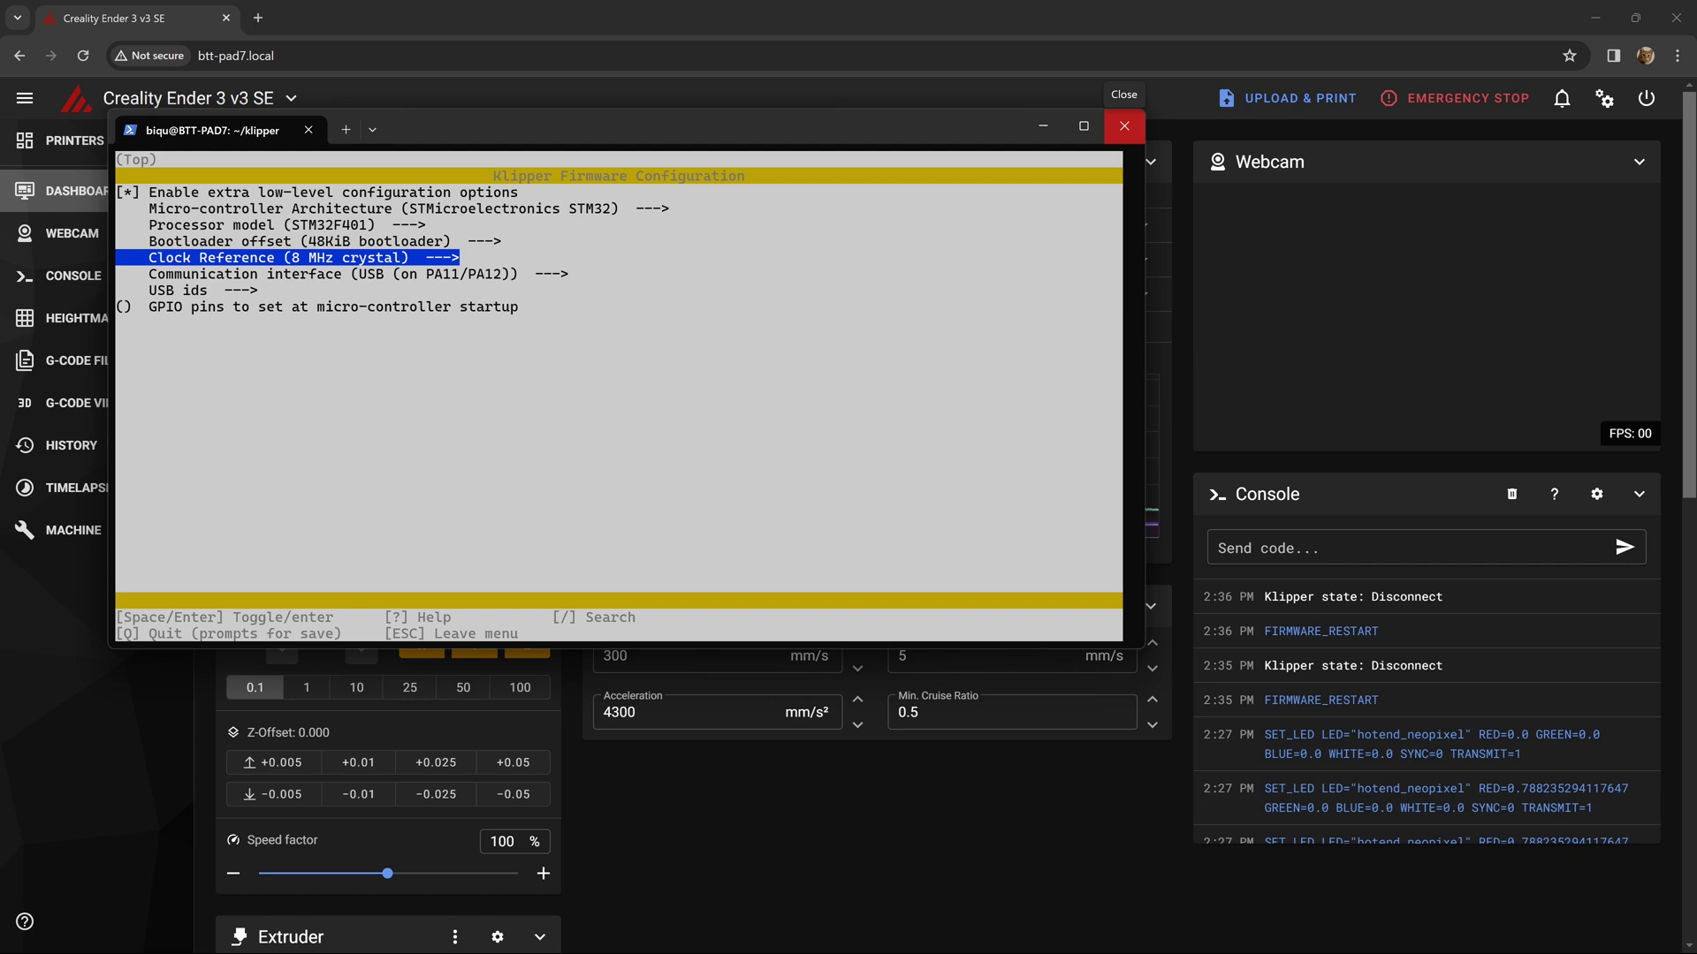
key(Down)
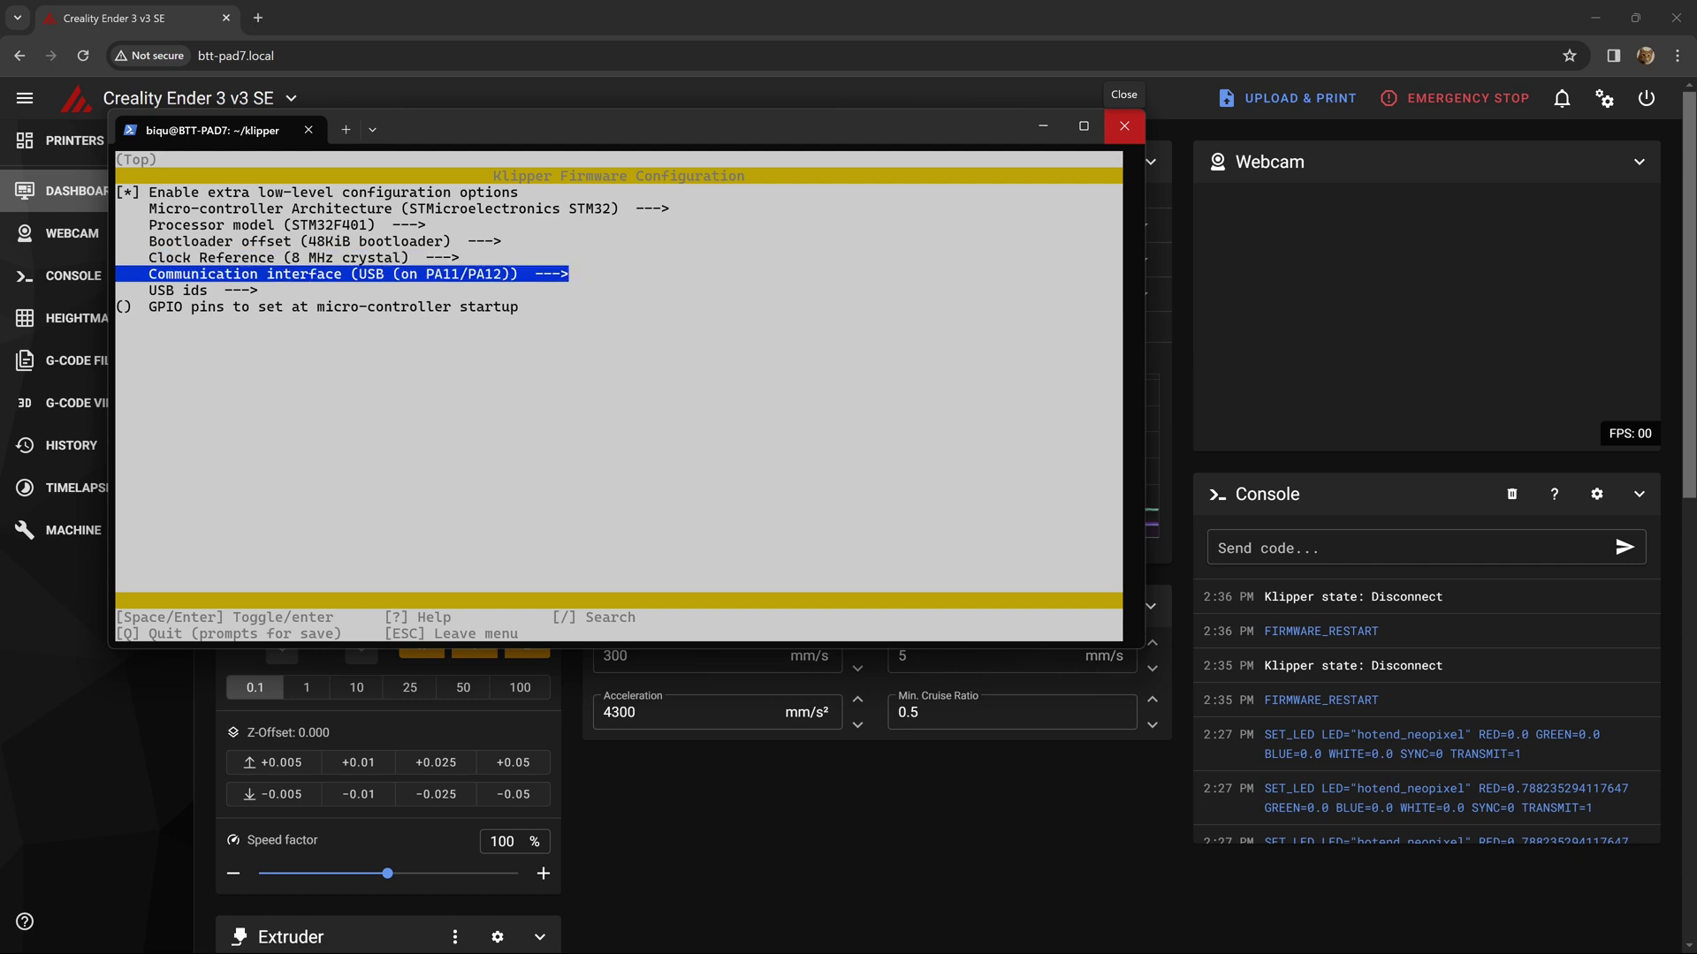
key(Return)
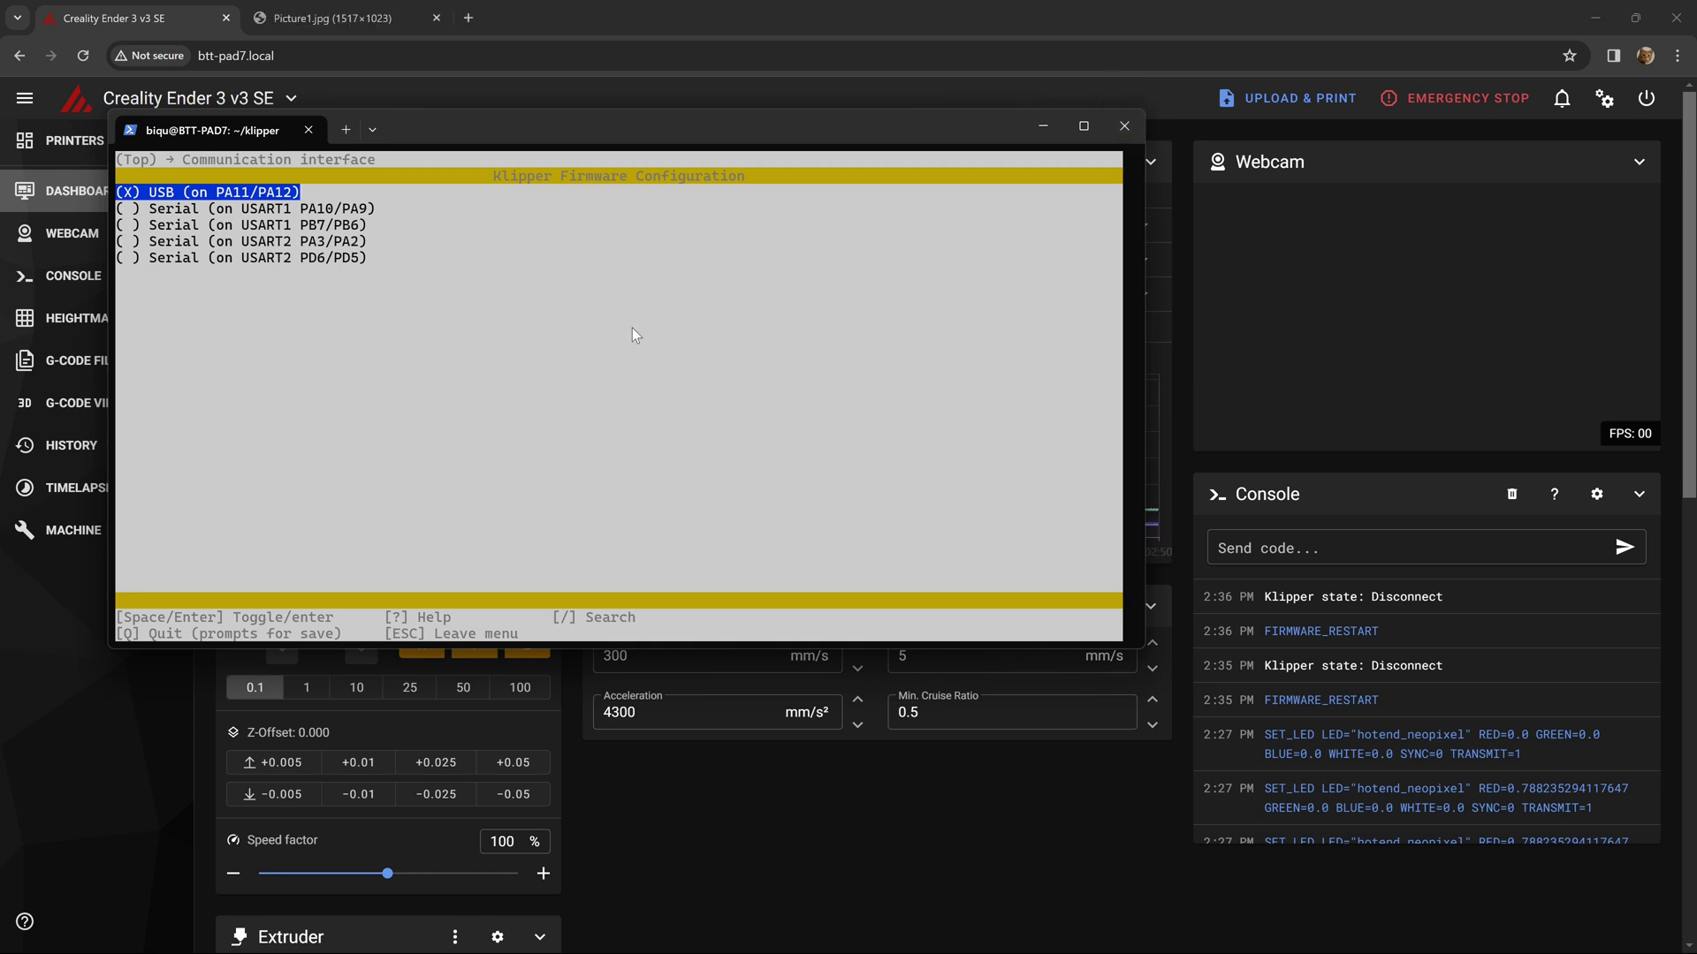
- Check the board reference photo, then save the menuconfig settings to .config
click(336, 17)
key(Return)
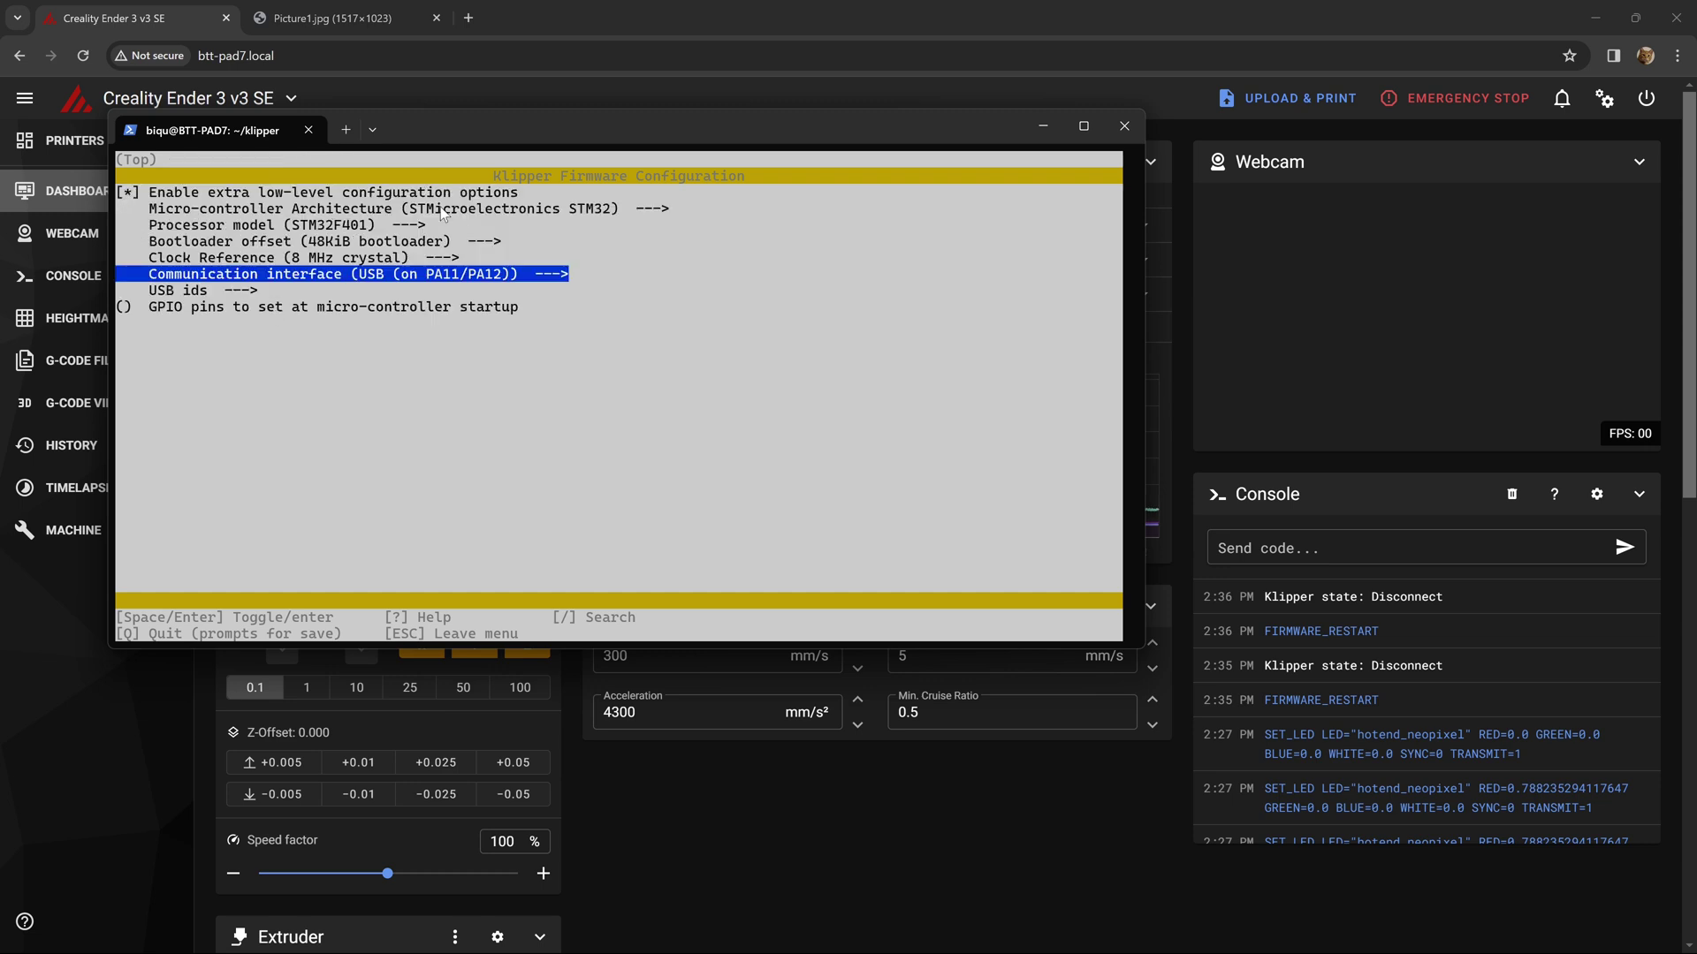
key(q)
key(y)
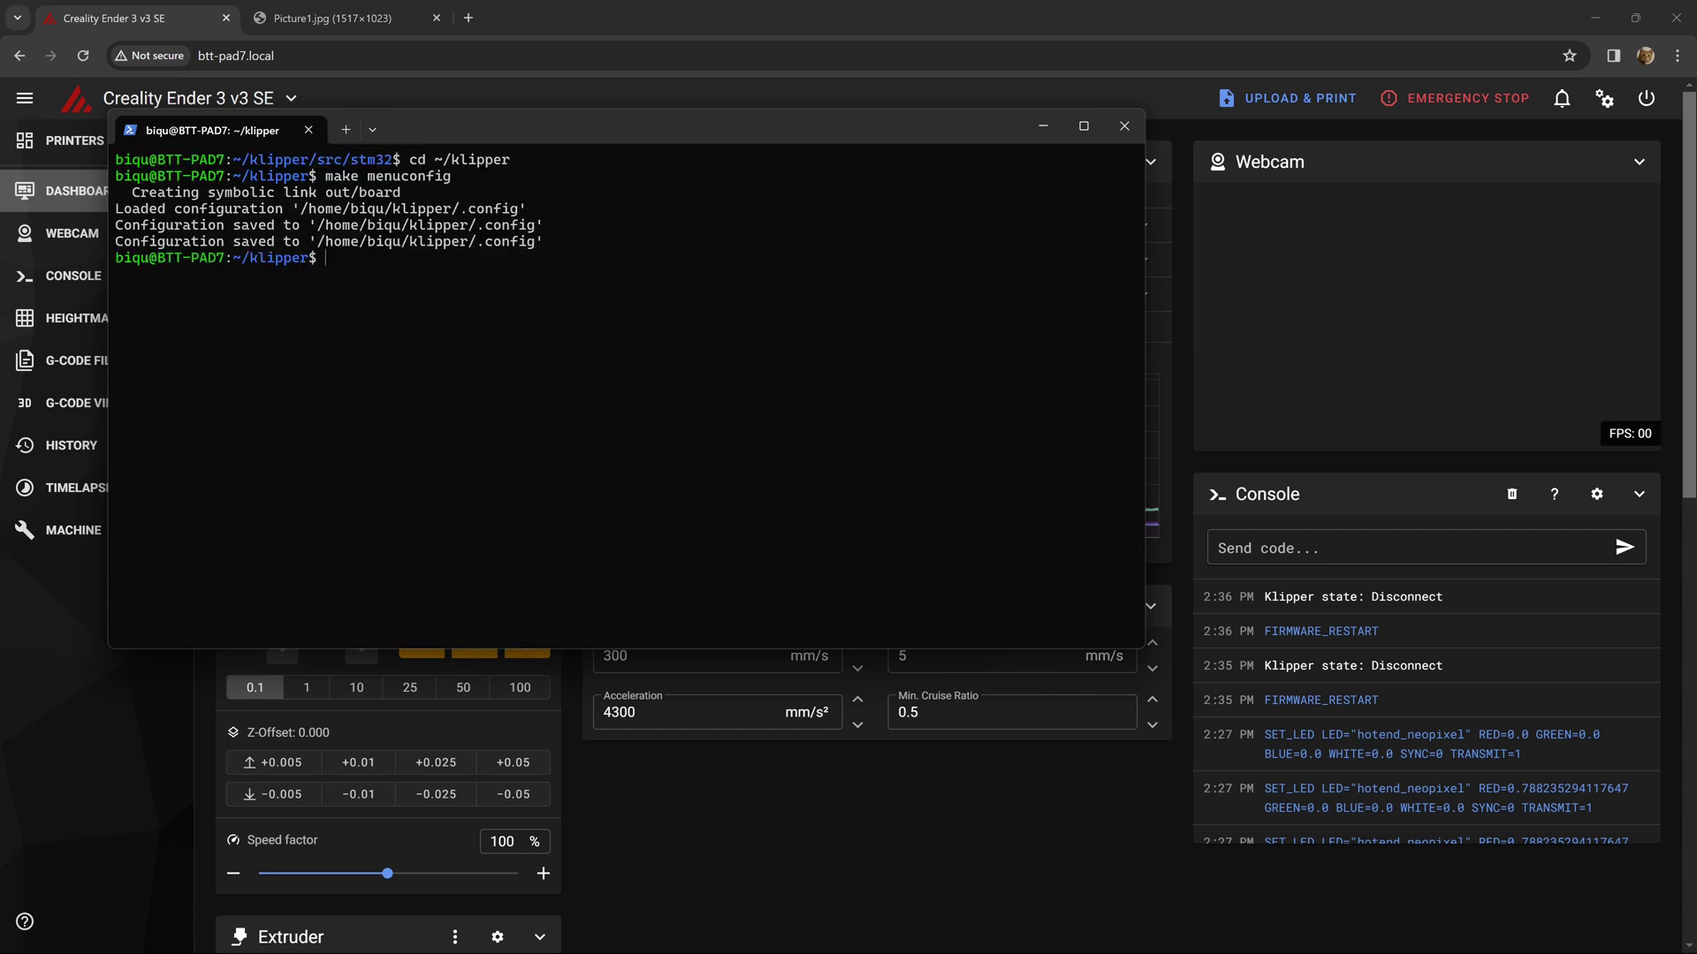
- Run make clean and make to rebuild the Klipper firmware
text(make clean)
key(Return)
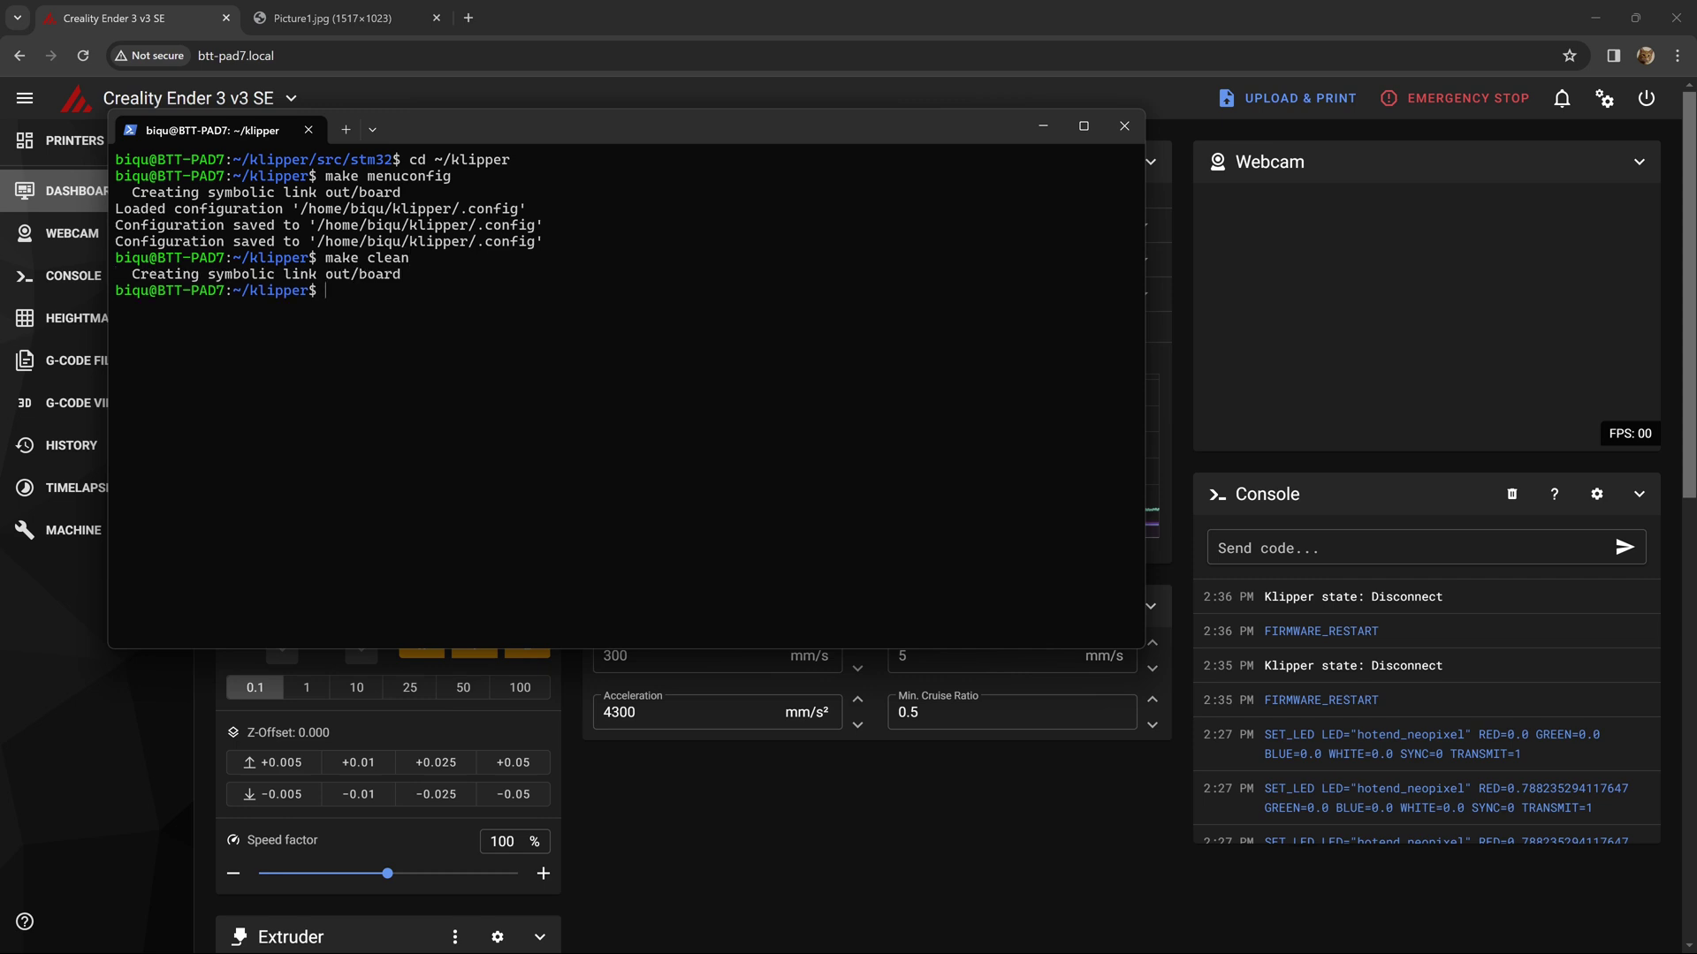
text(make)
key(Return)
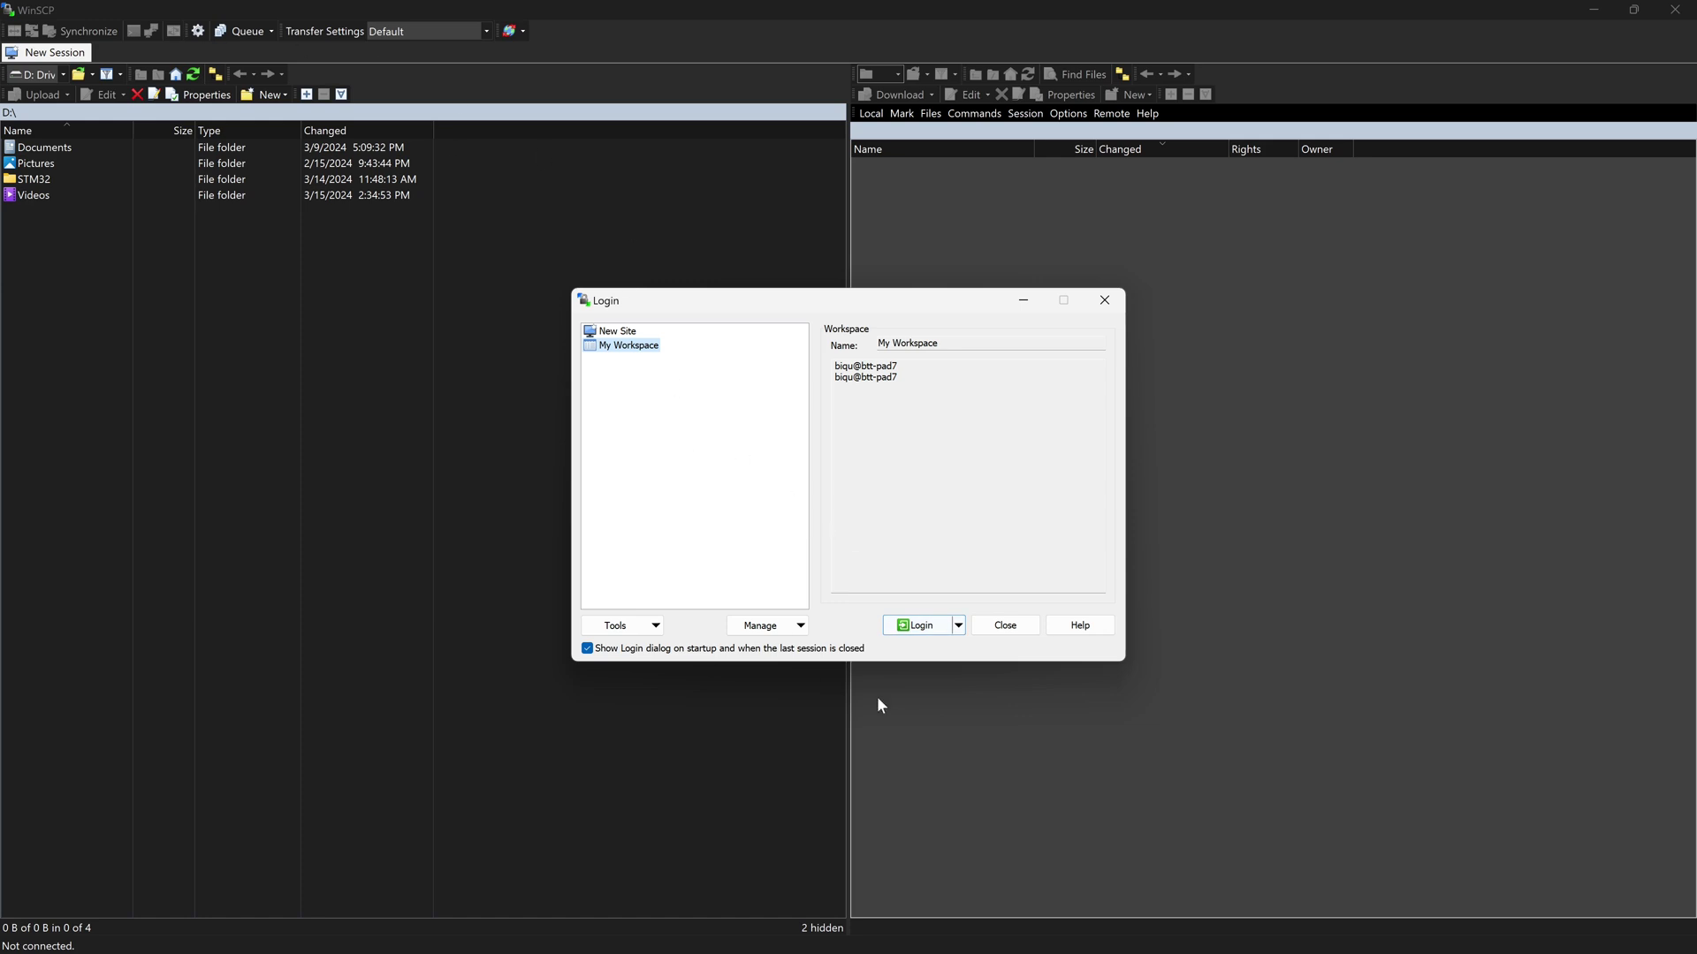
- Log in to the btt-pad7 session and open klipper/out, refreshing until klipper.bin appears
click(918, 626)
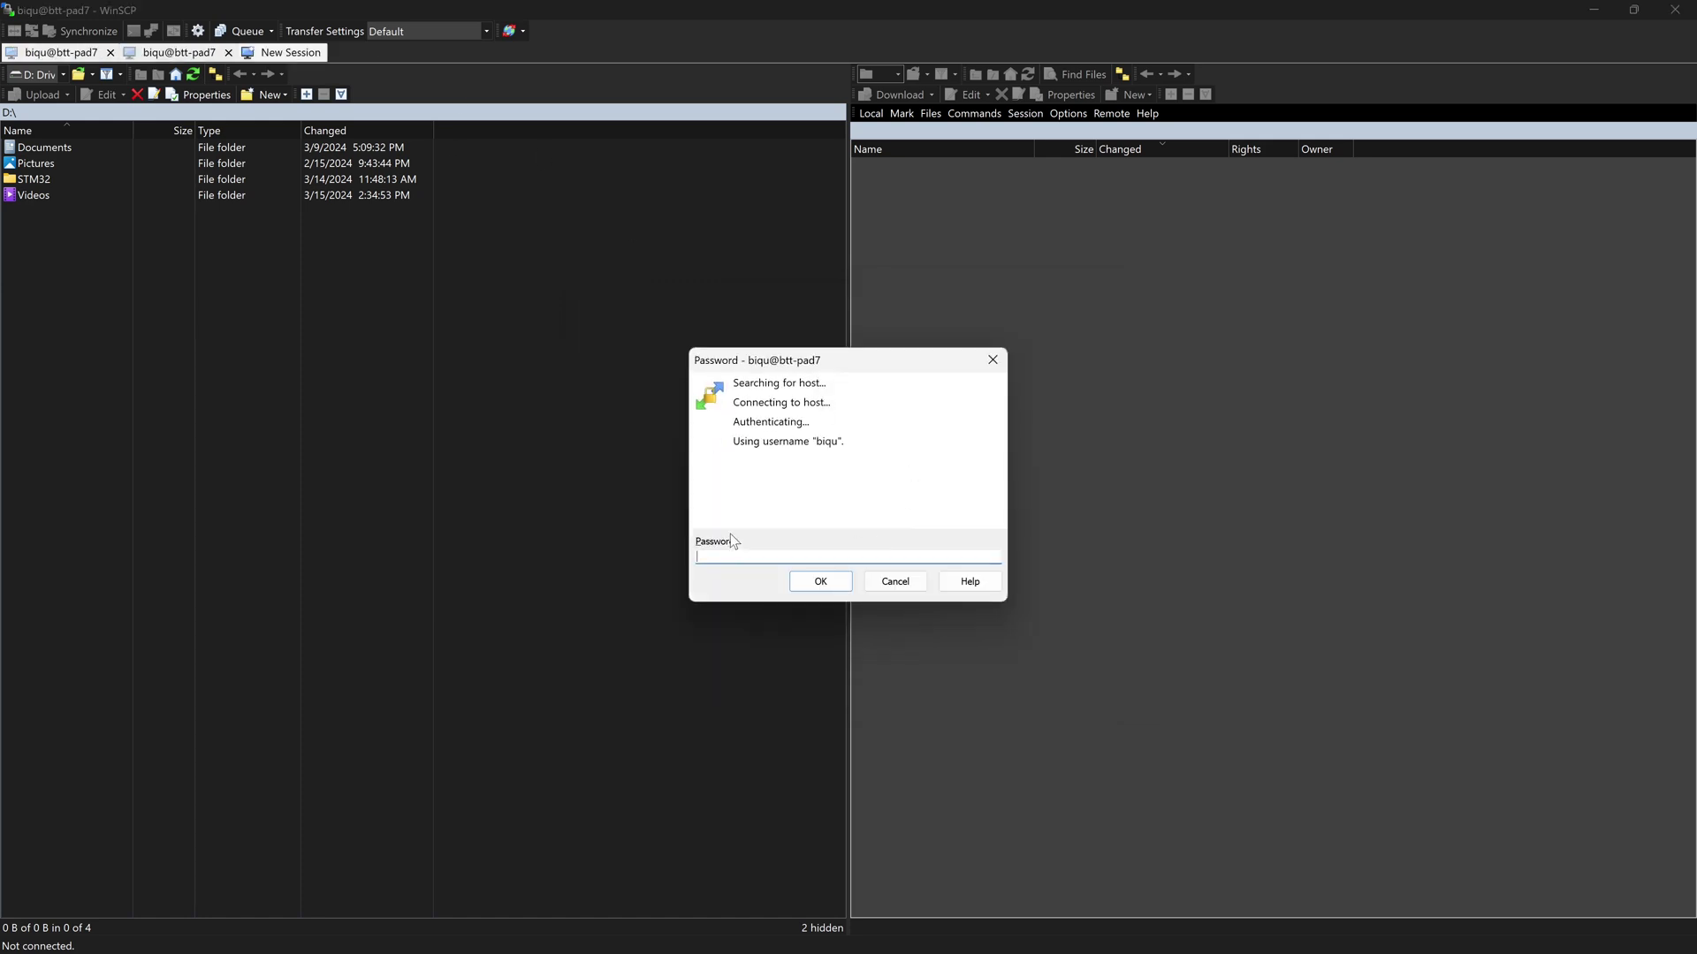
text(biqu)
key(Return)
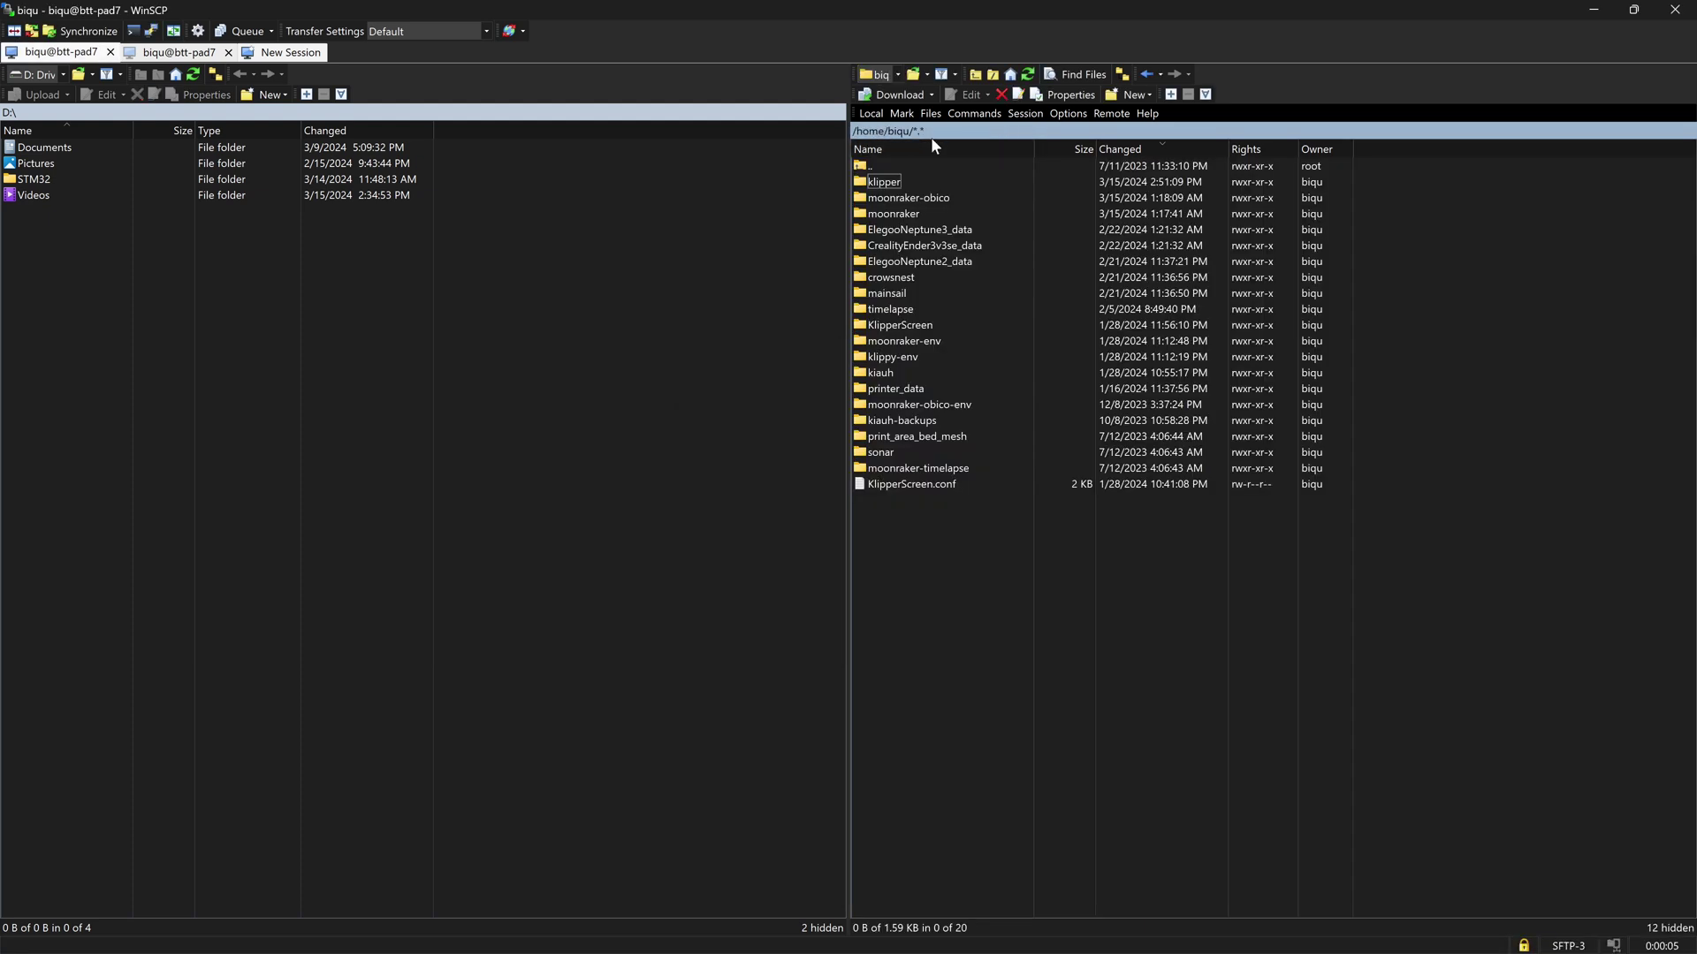
double_click(882, 182)
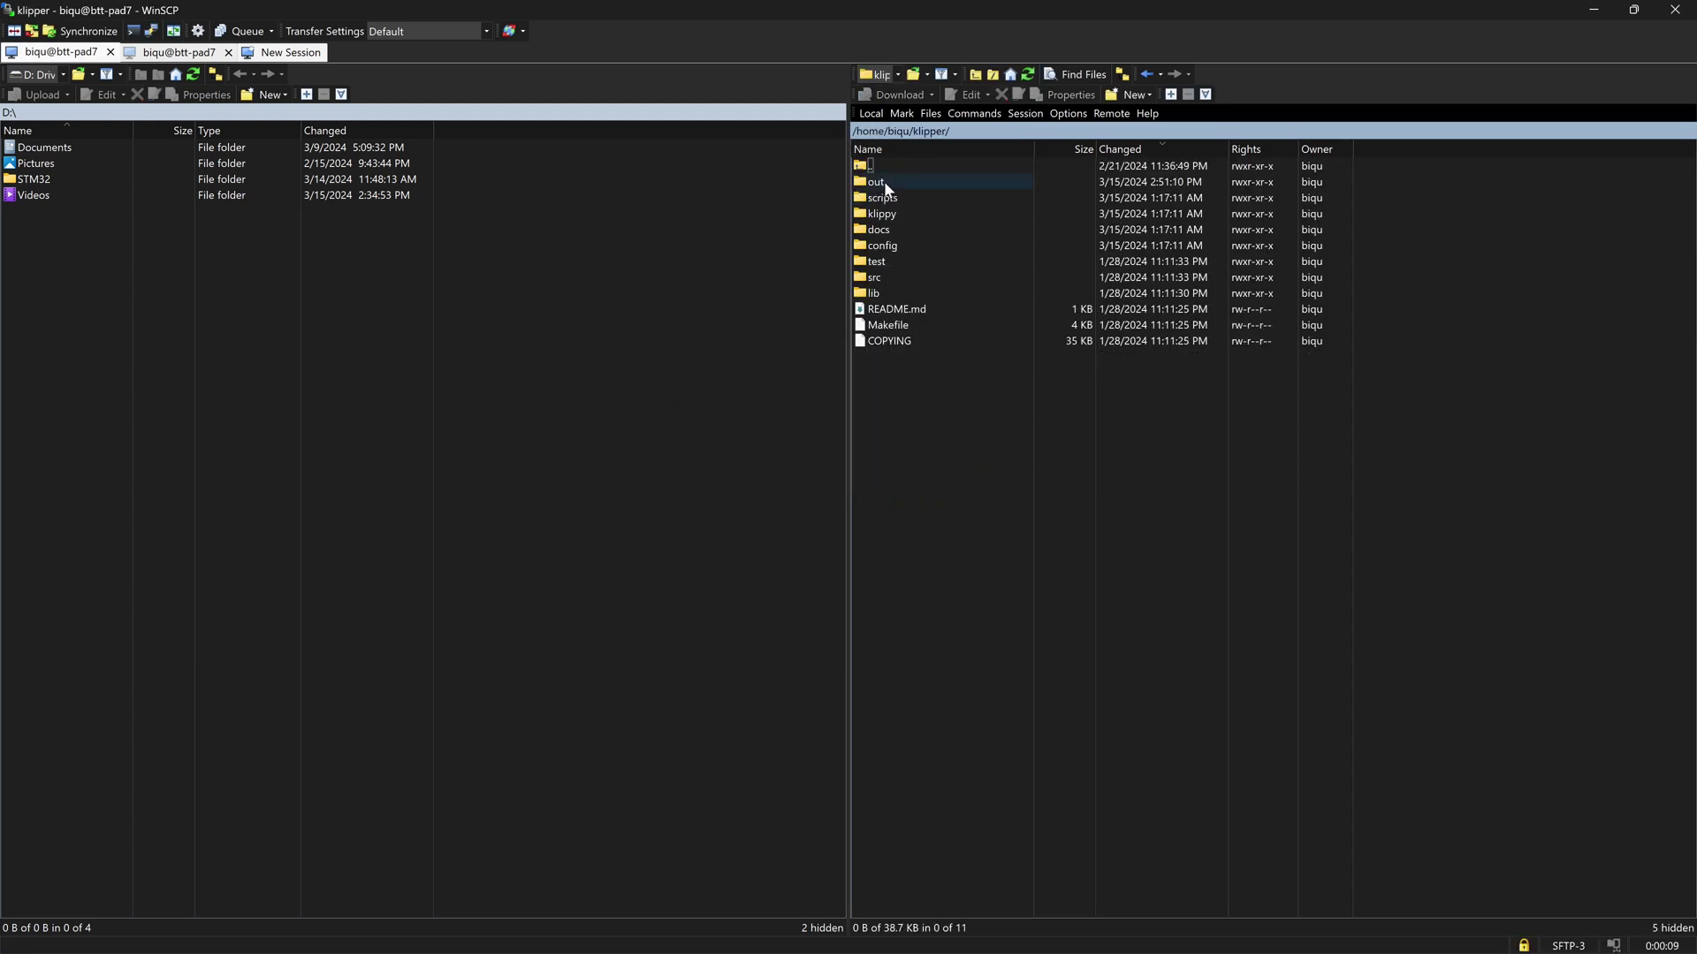
double_click(883, 182)
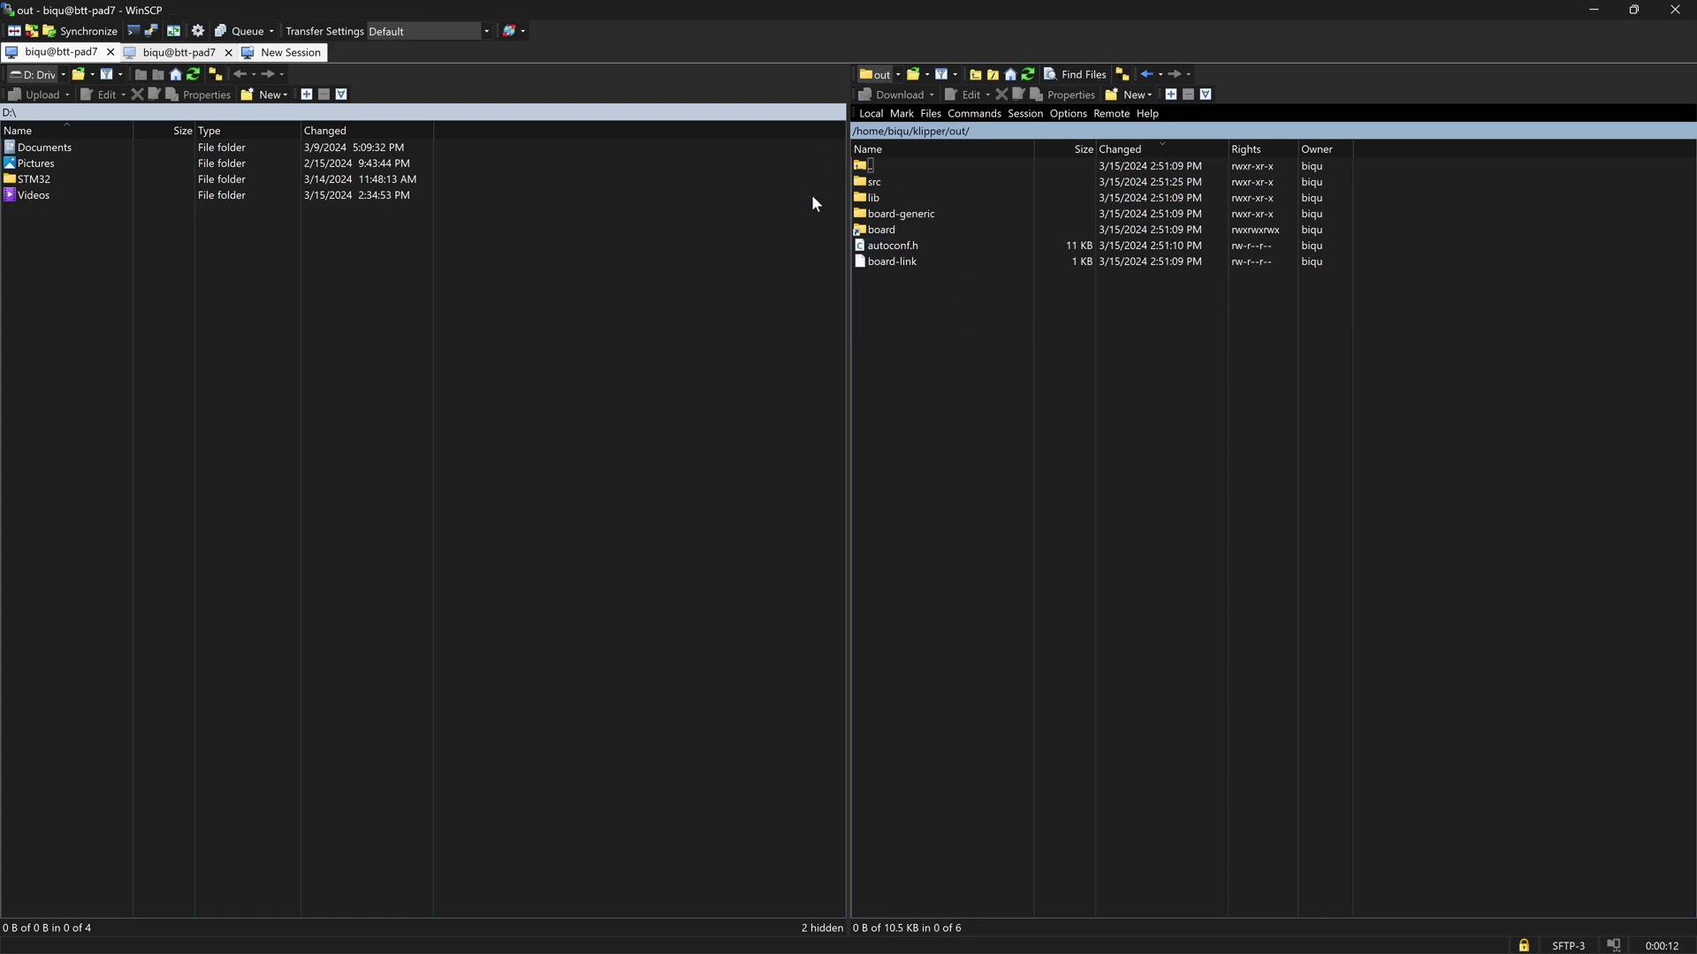
click(1028, 73)
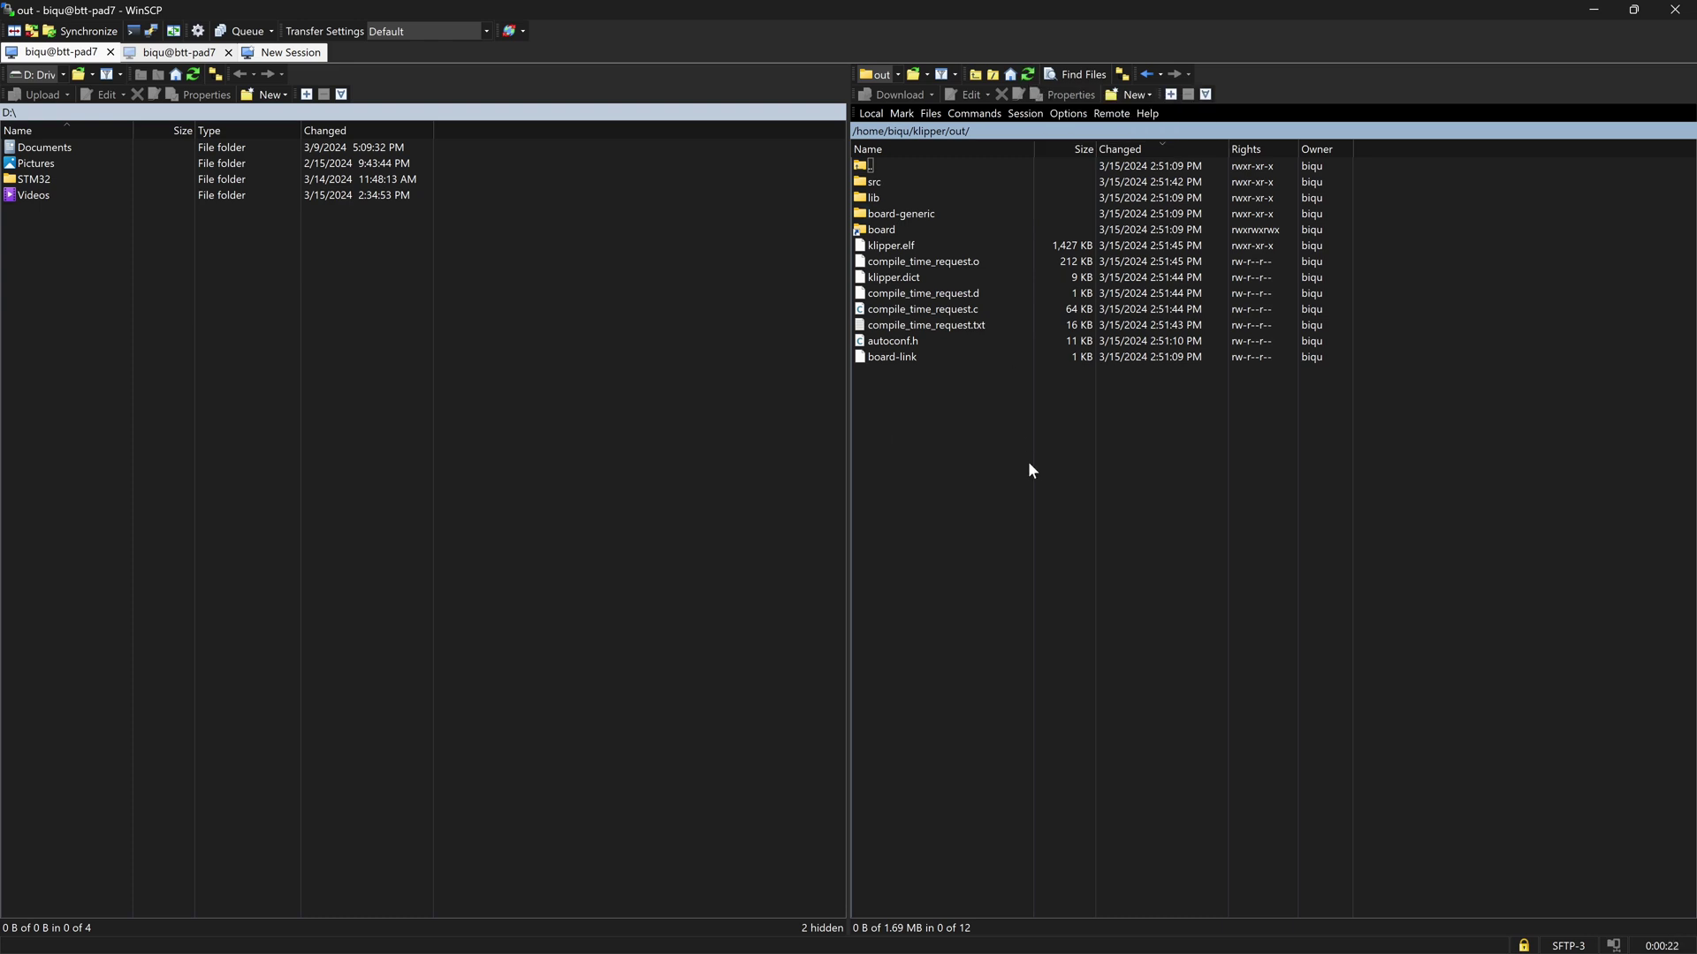
click(1027, 73)
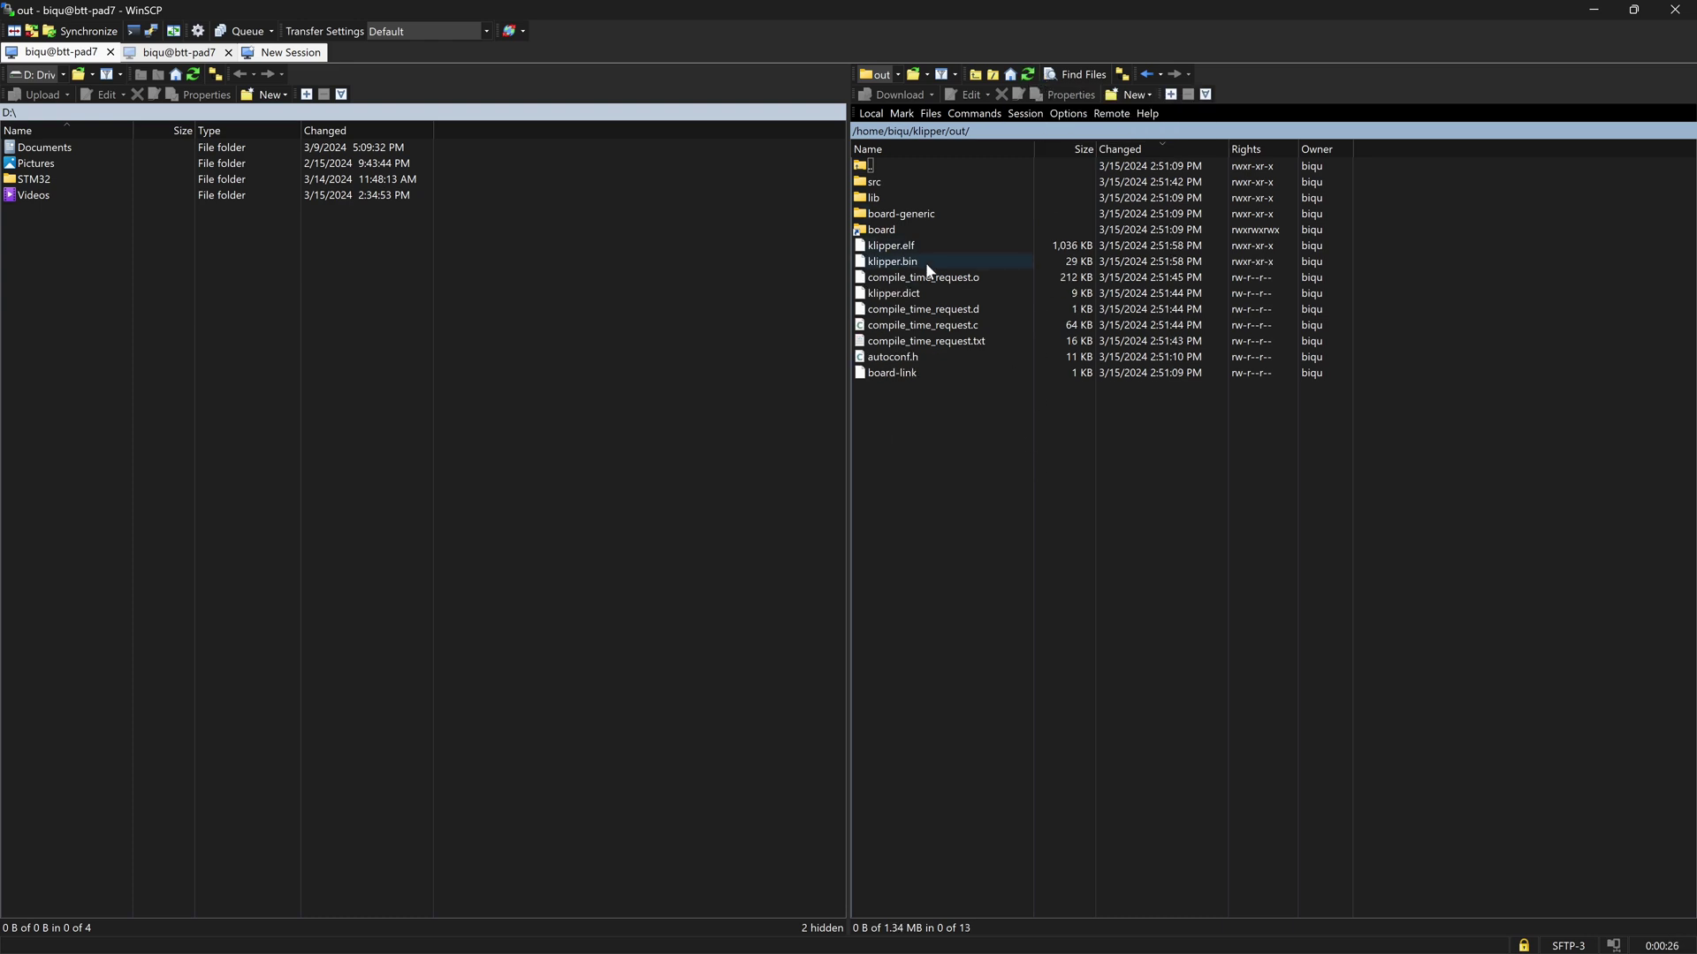
- Rename klipper.bin to yuntu.bin
right_click(889, 263)
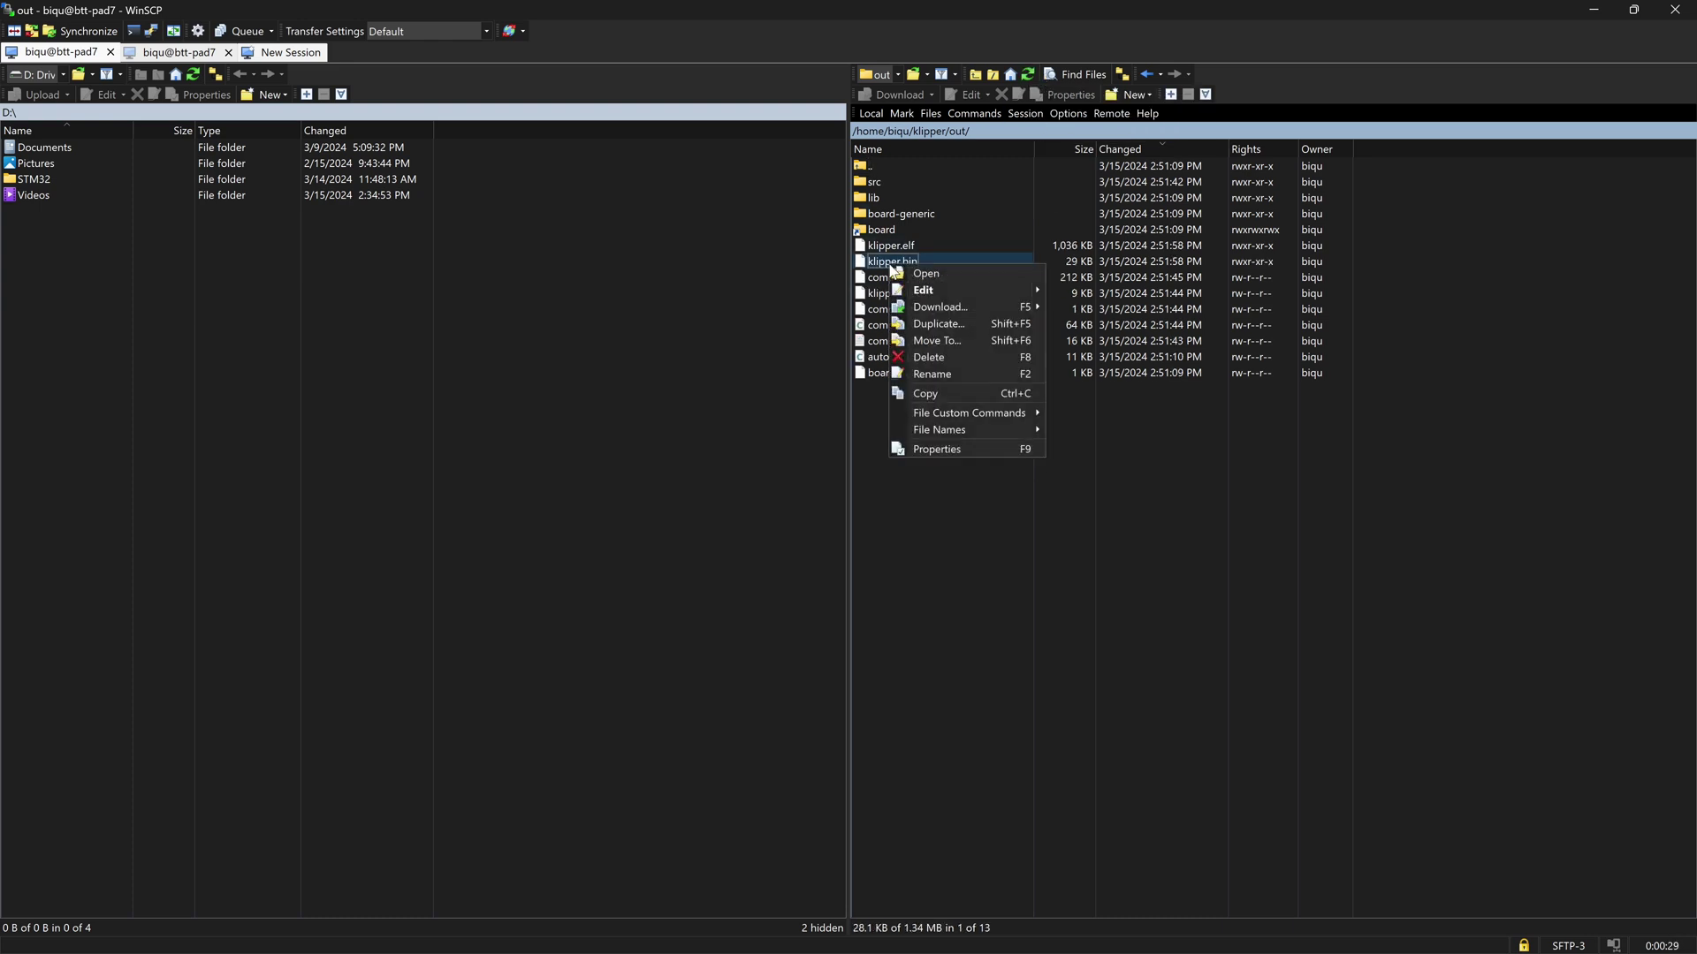
click(931, 373)
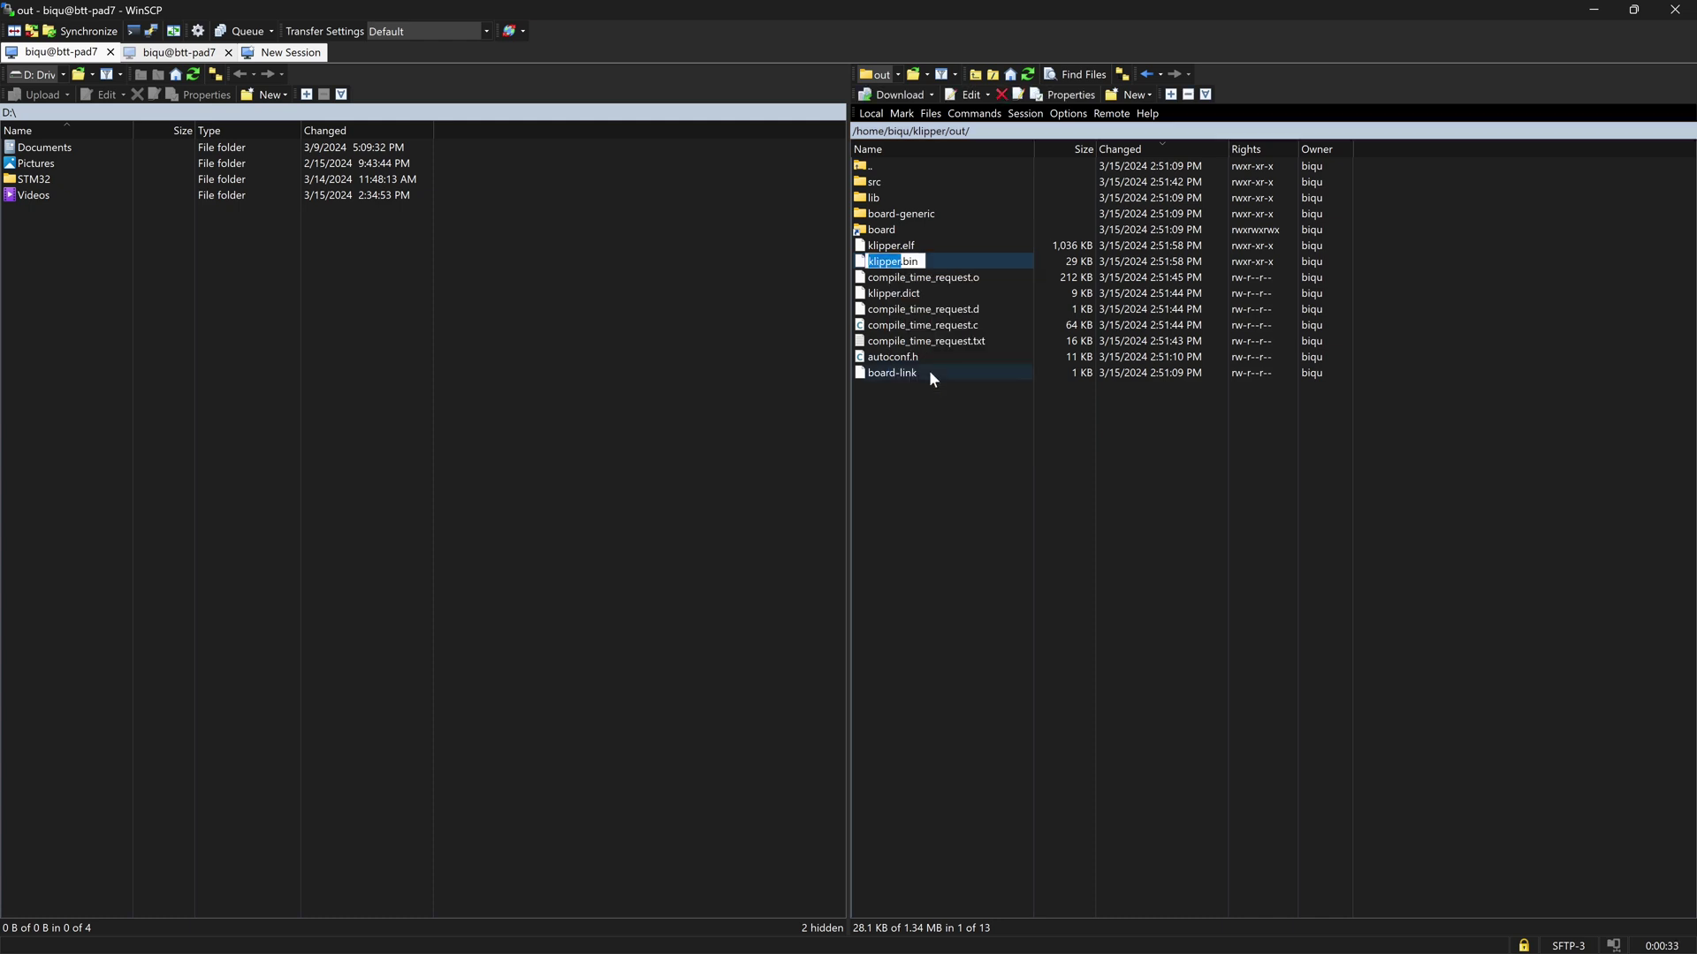
text(yuntu)
key(Return)
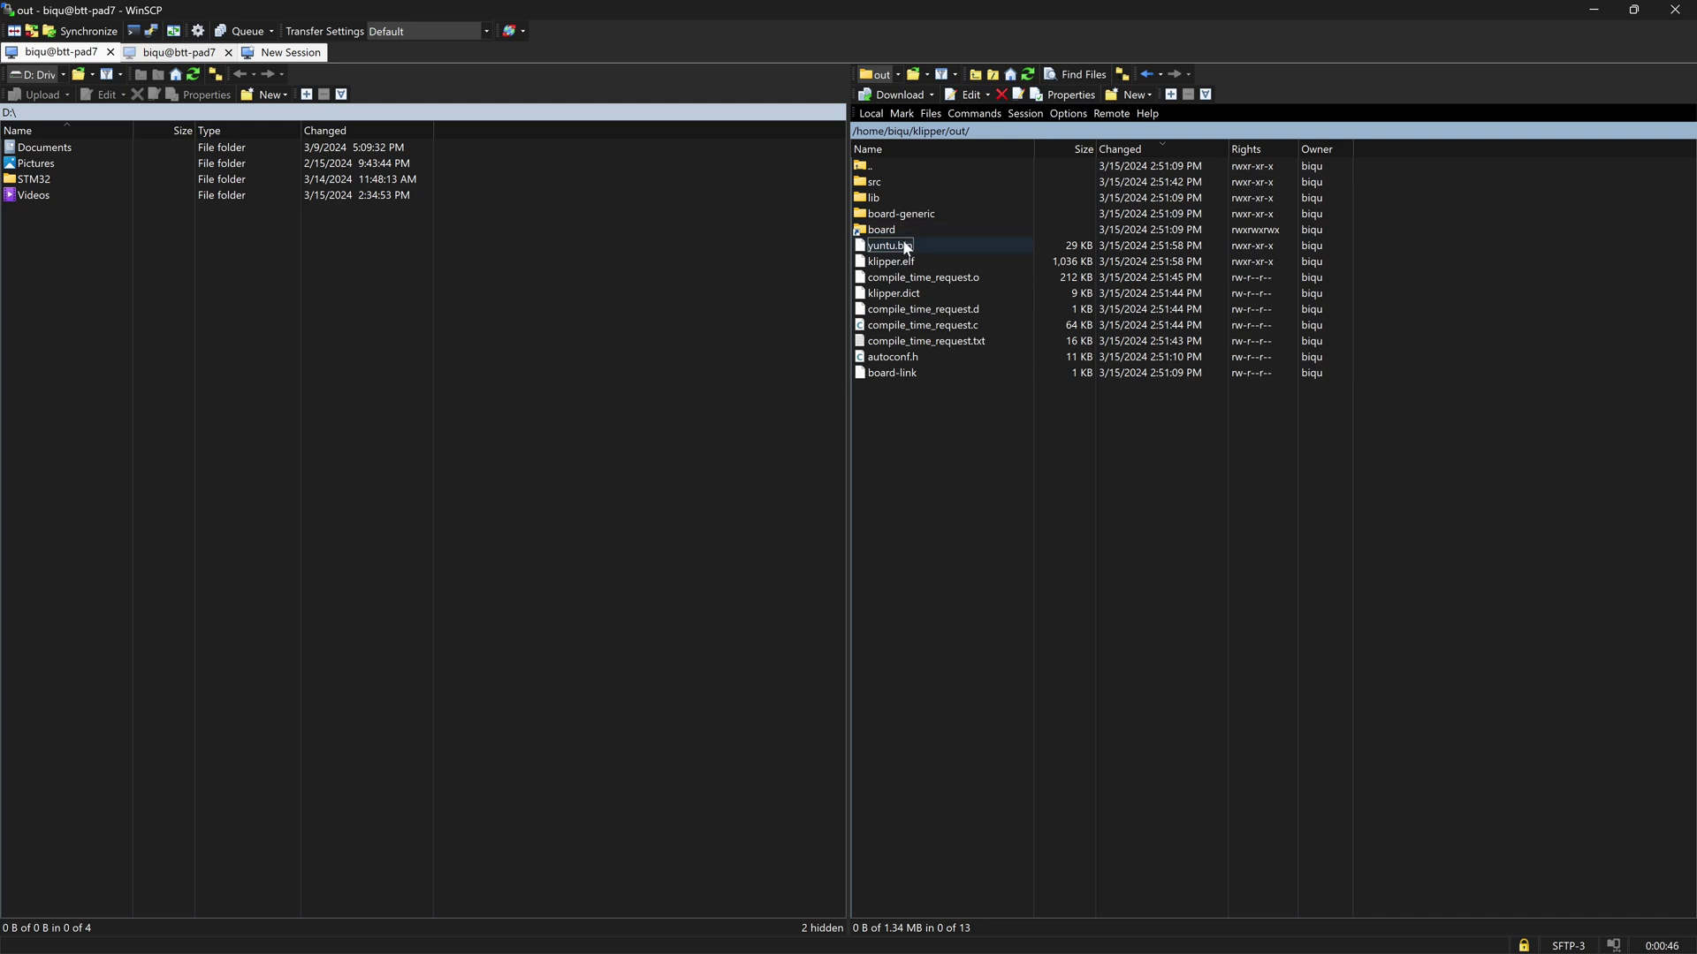
click(63, 78)
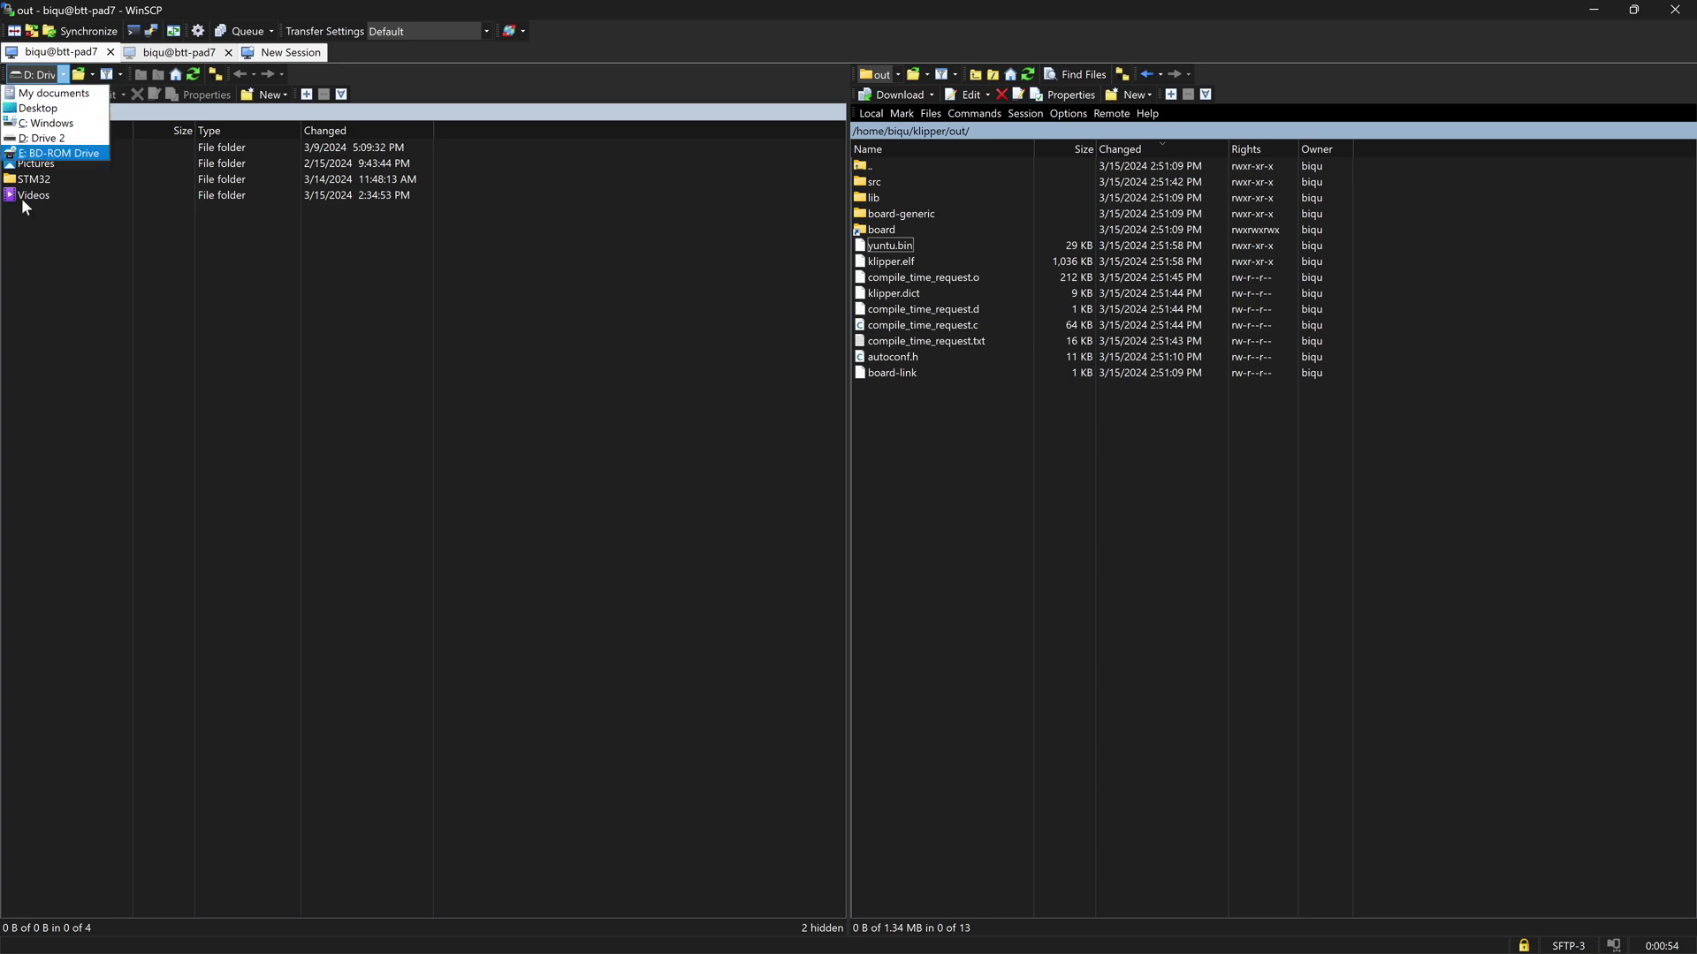
click(45, 284)
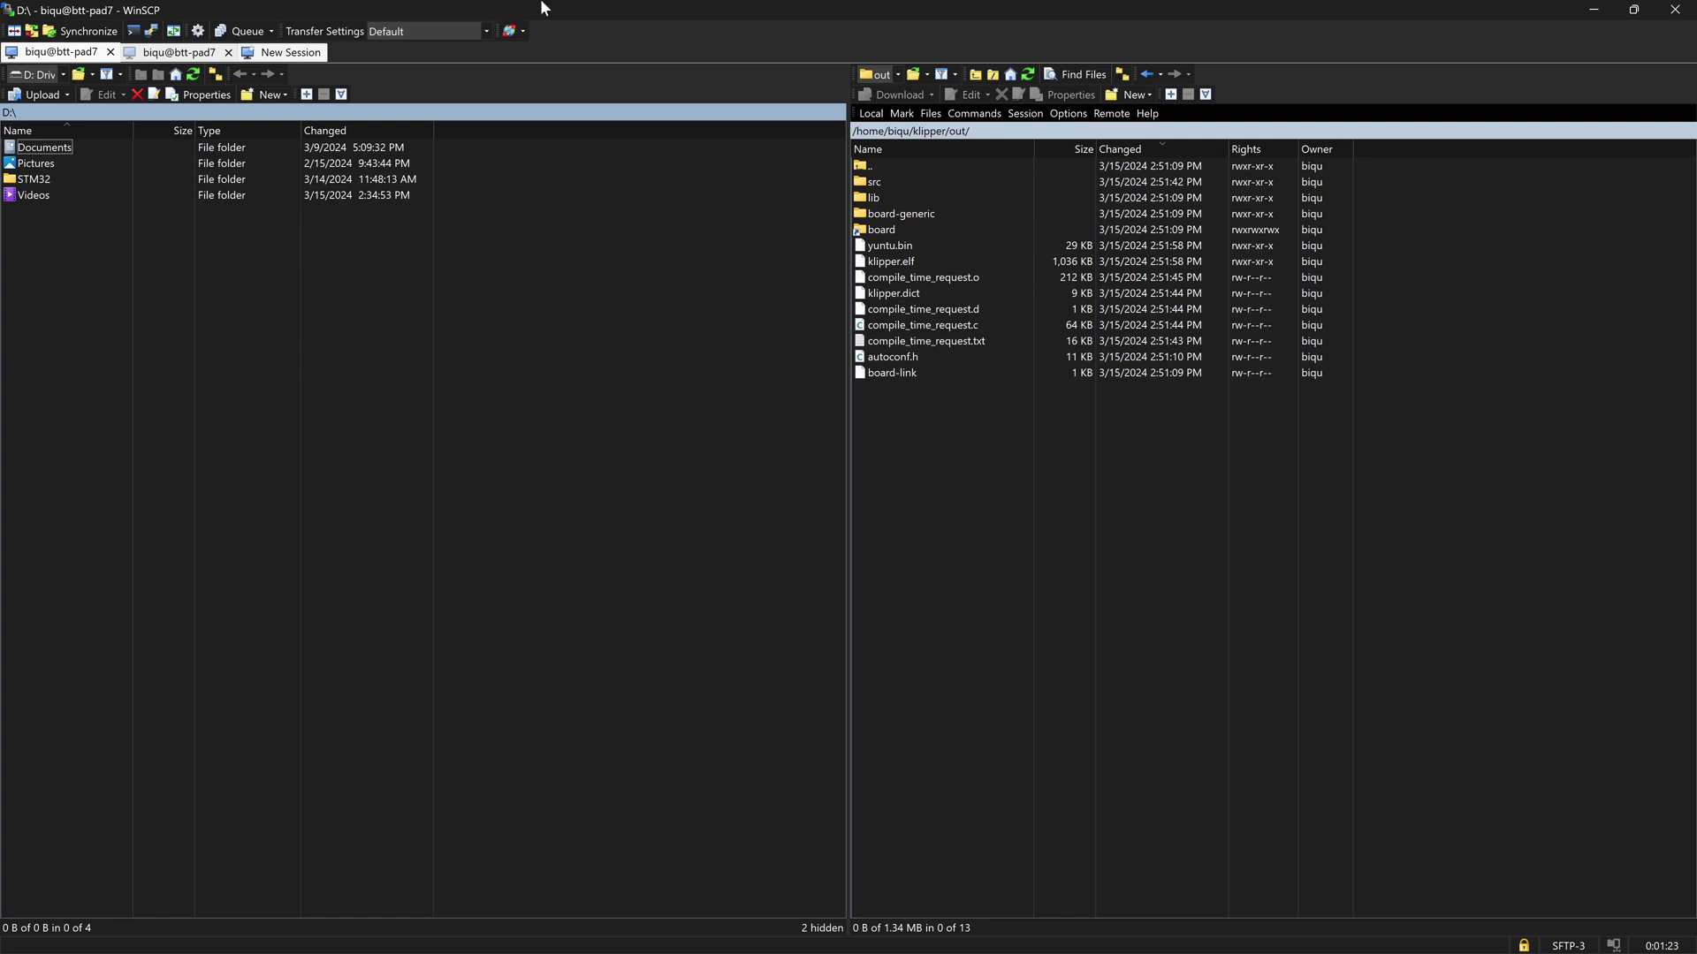
- Minimize WinSCP, then list USB devices with lsusb and serial devices under /dev/serial/by-id
click(1595, 16)
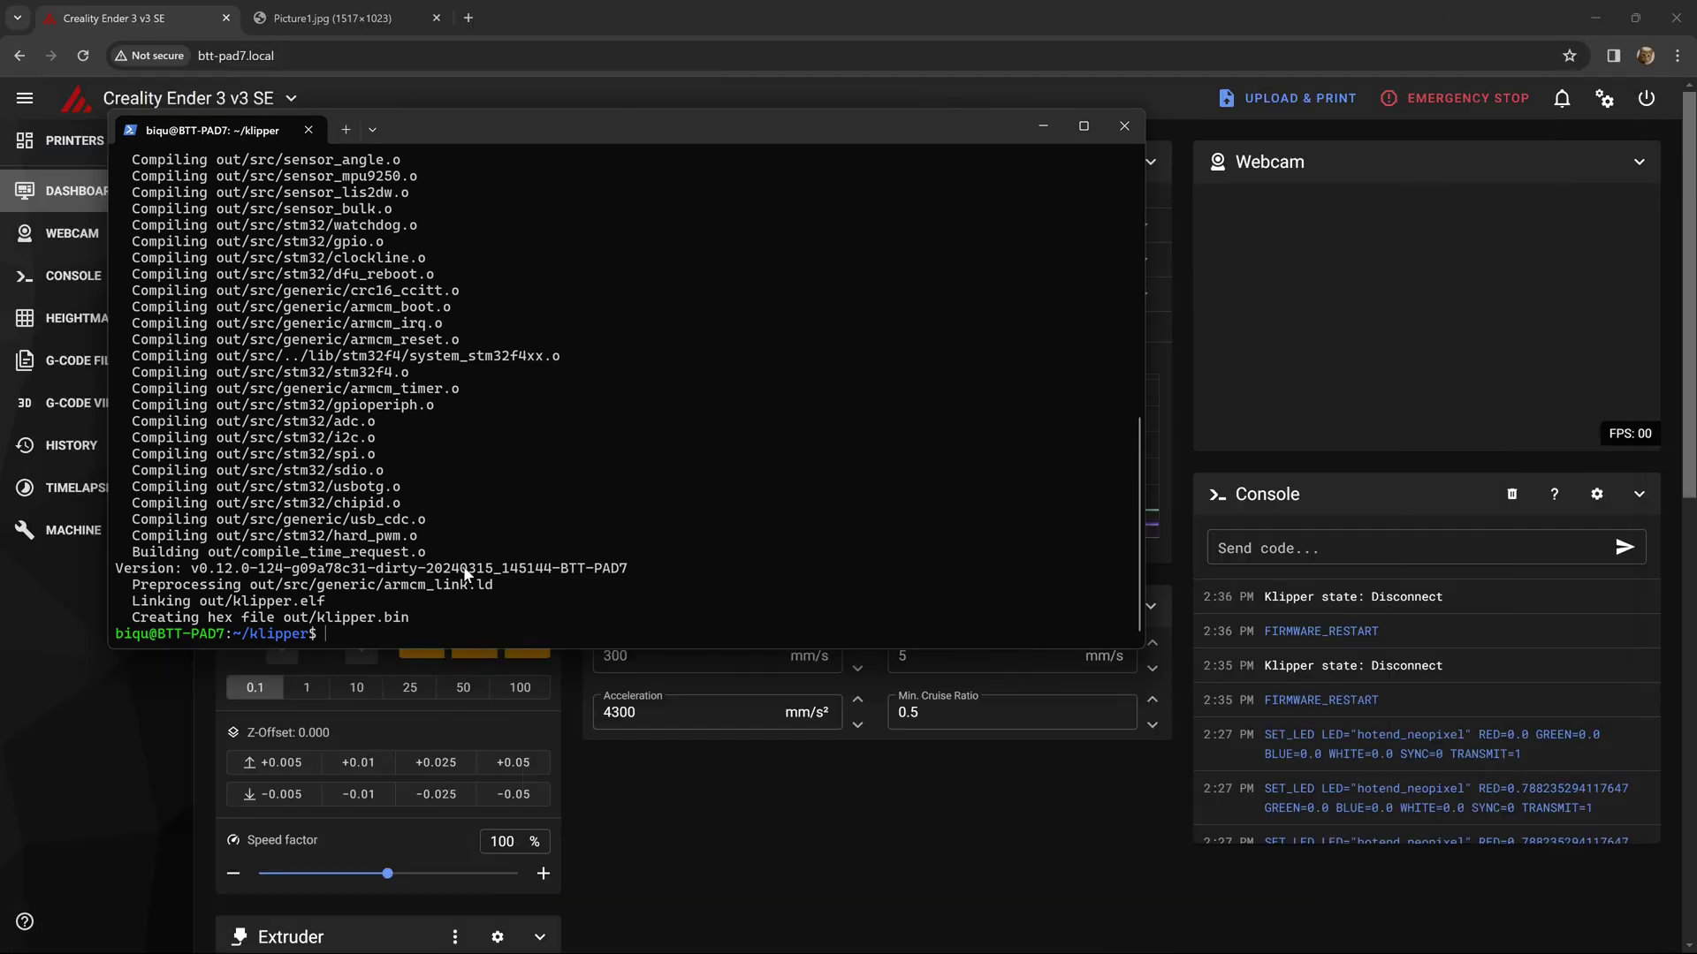
text(lsusb)
key(Return)
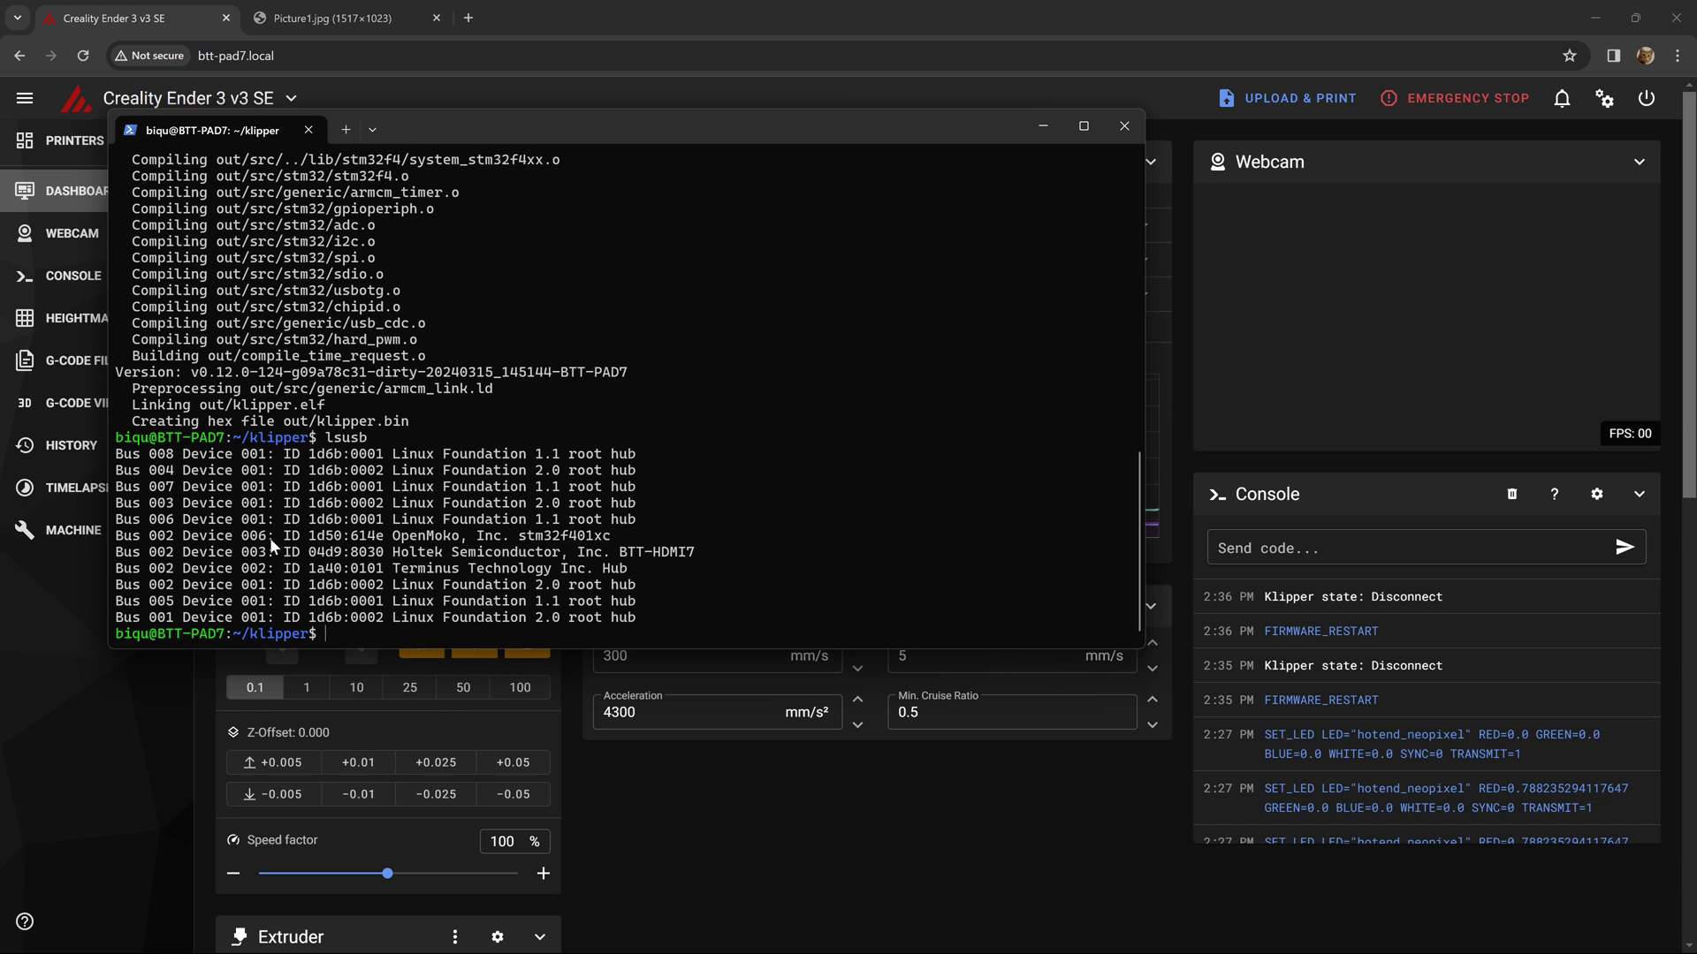
key(BackSpace)
text(ls /dev/serial/by-id)
key(Return)
- List /dev/serial/by-path/* and copy the board's full by-path serial device path
text(~)
key(BackSpace)
key(Up)
key(BackSpace)
key(BackSpace)
text(path)
key(Return)
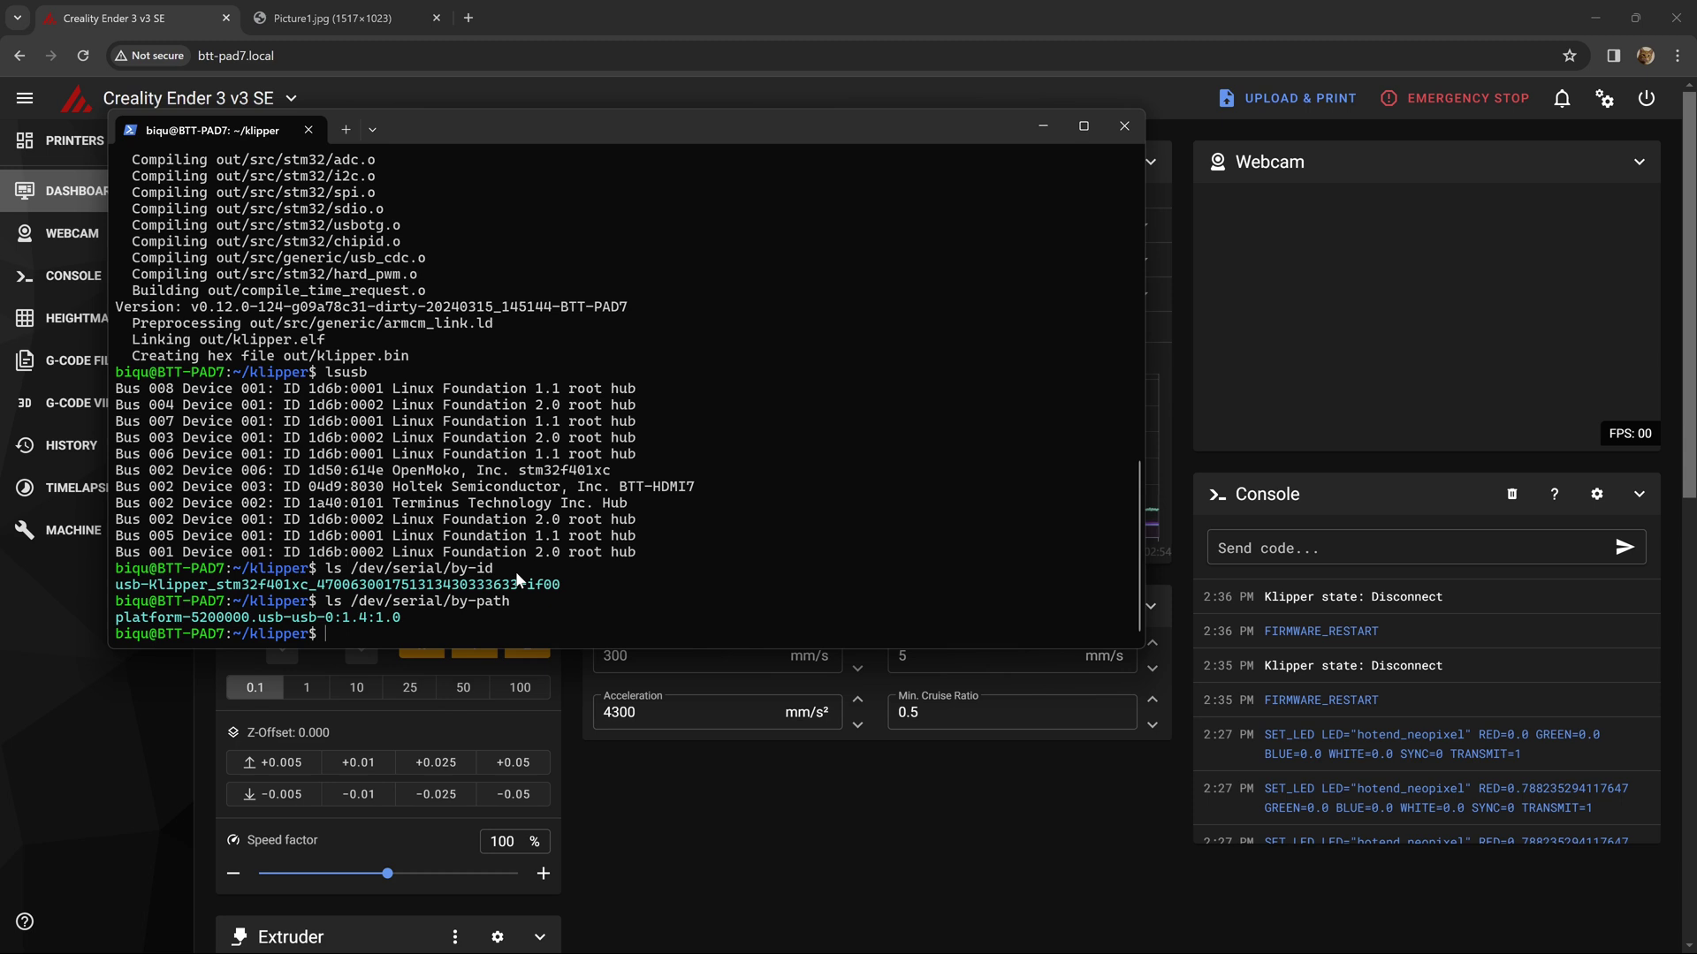
key(Up)
text(/*)
key(Return)
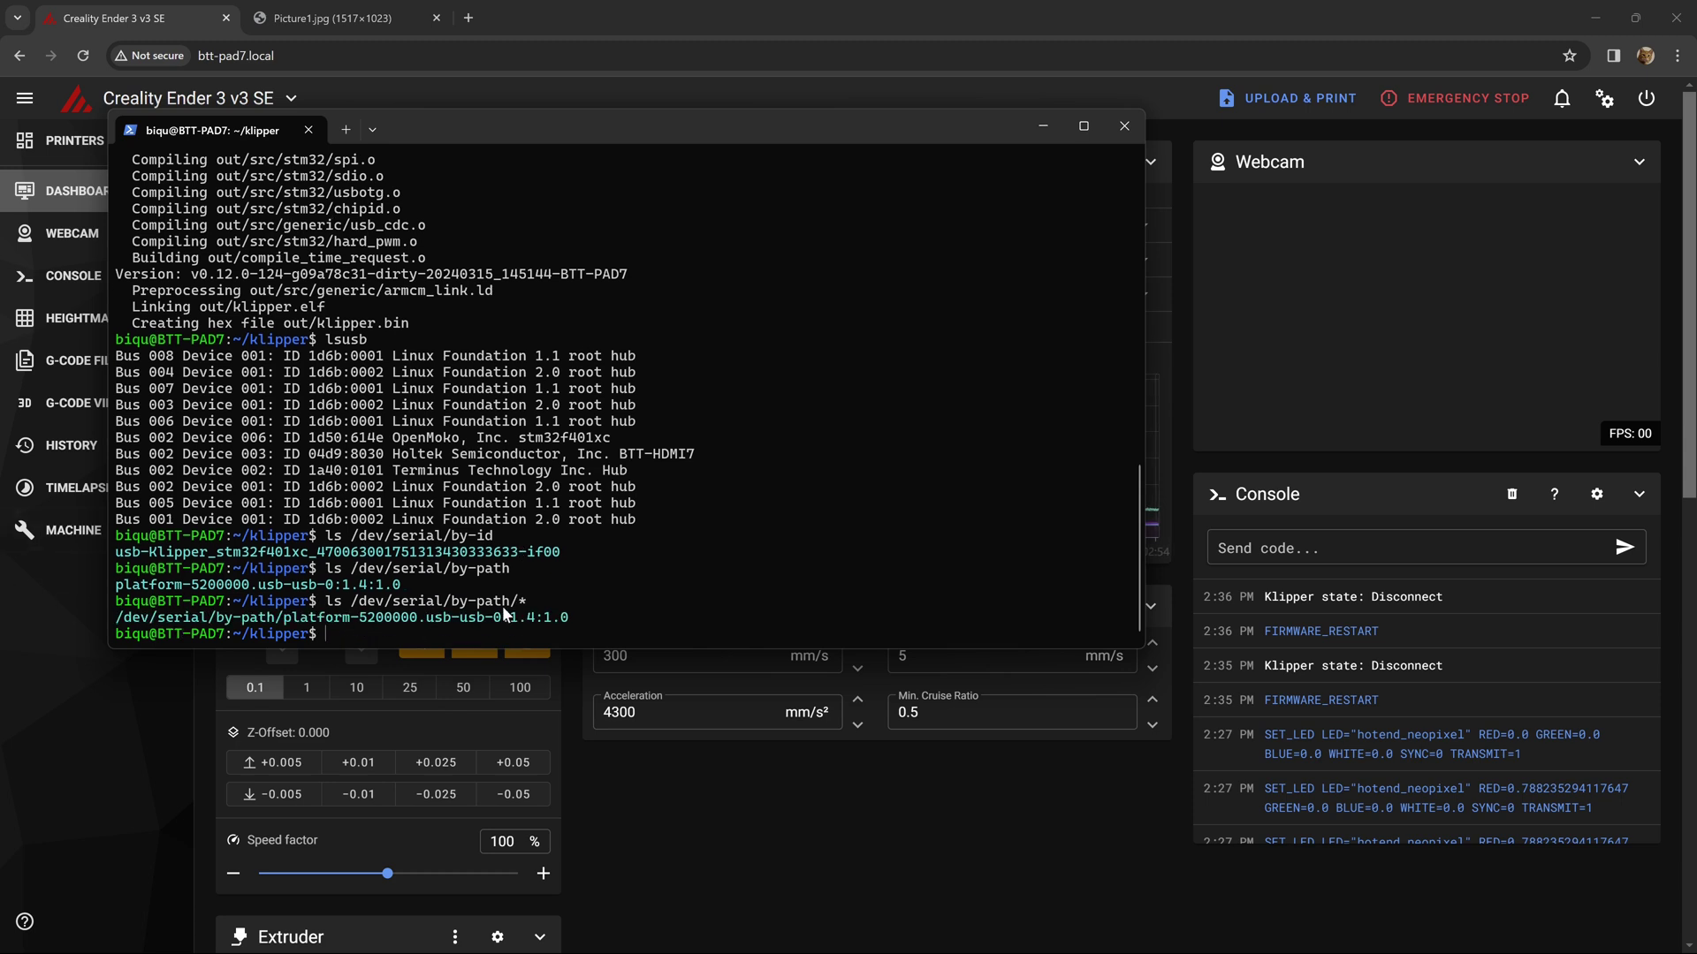
drag(571, 622, 87, 620)
key(ctrl+c)
- Open printer.cfg from the Machine page alongside the Sidewinder V1.0_003 schematic PDF
click(73, 531)
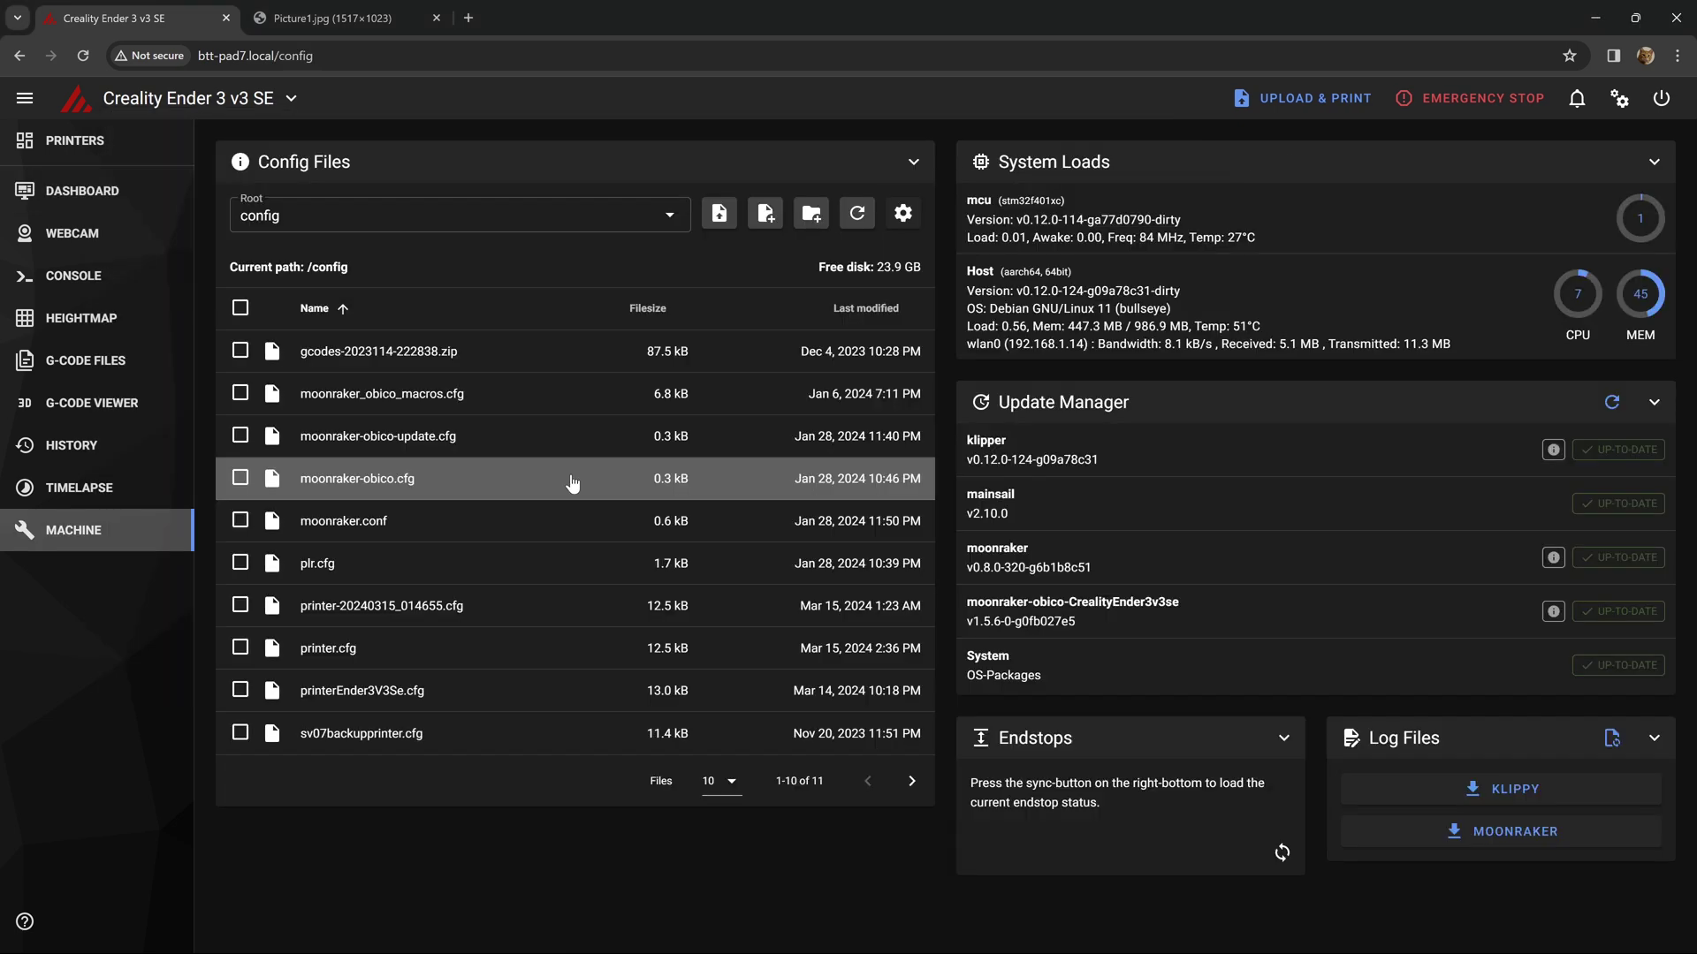
click(330, 649)
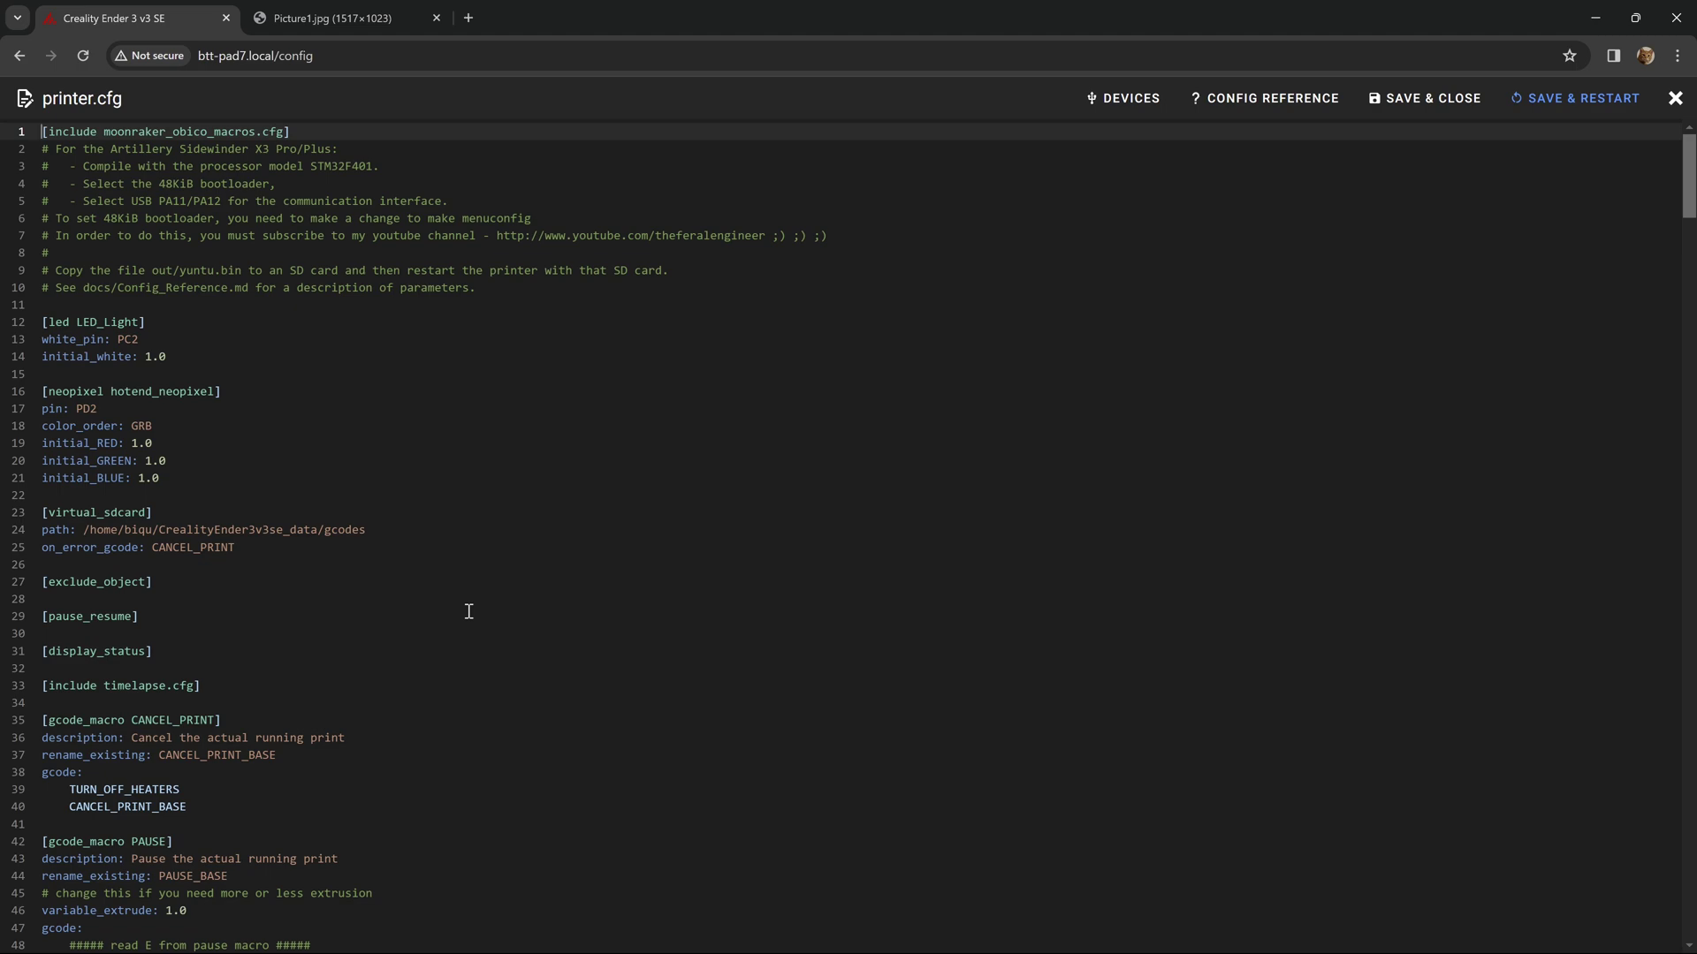
click(1014, 641)
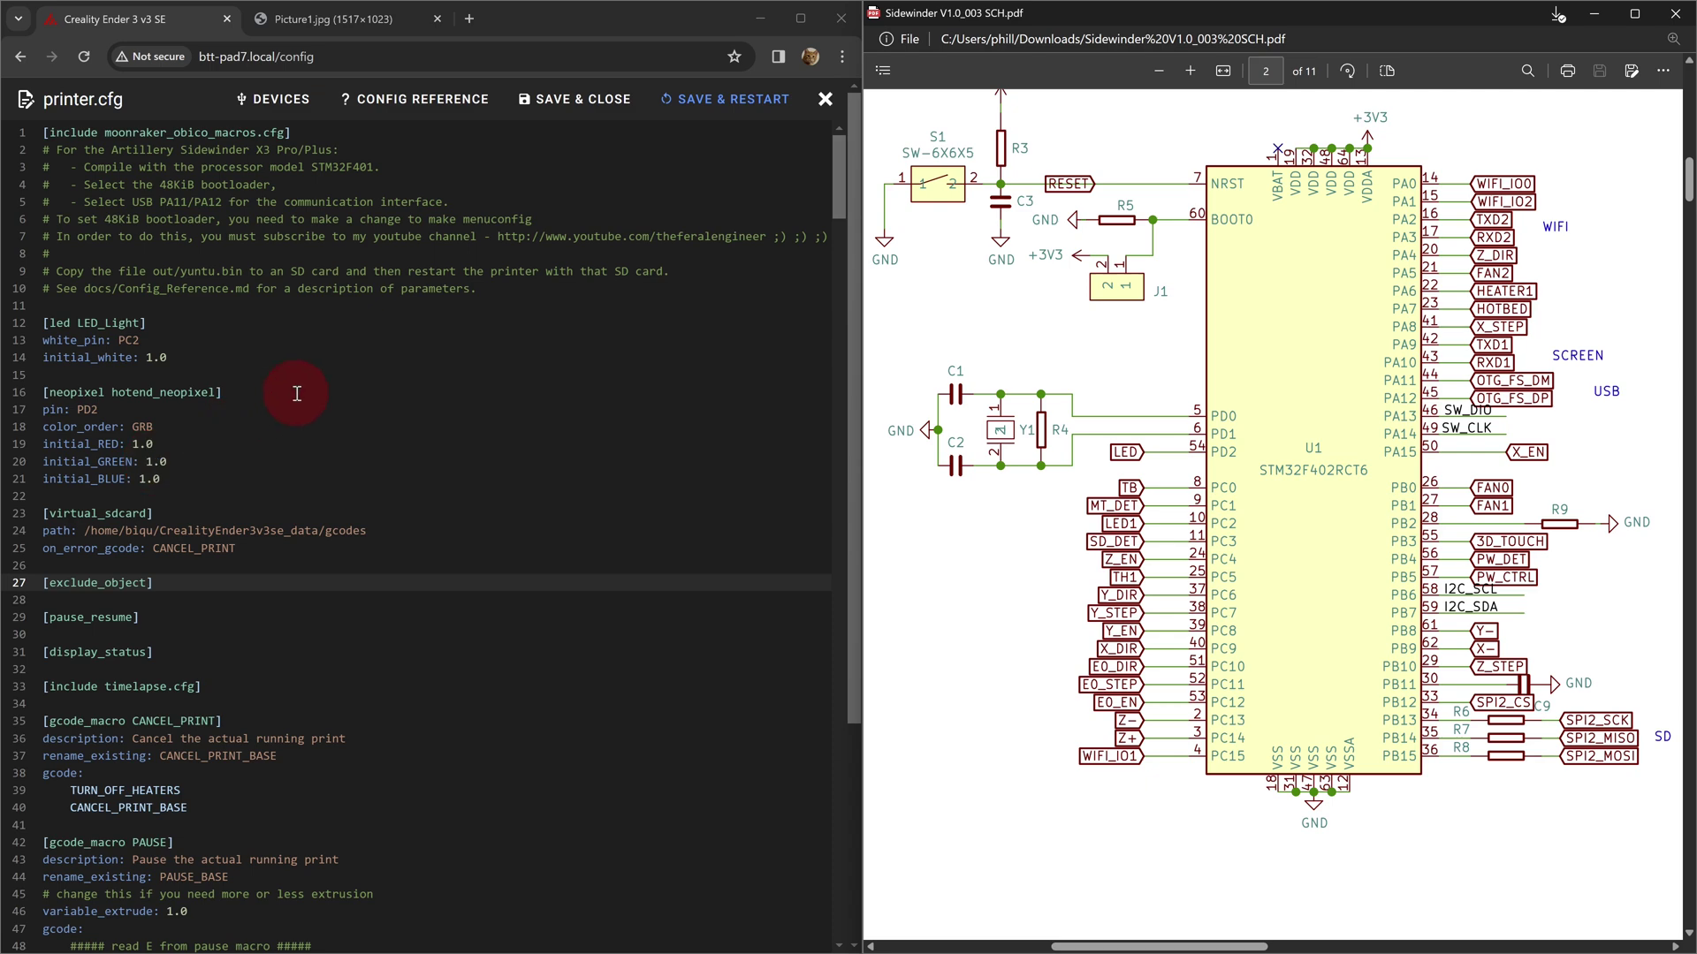
scroll(560, 549, down, 15)
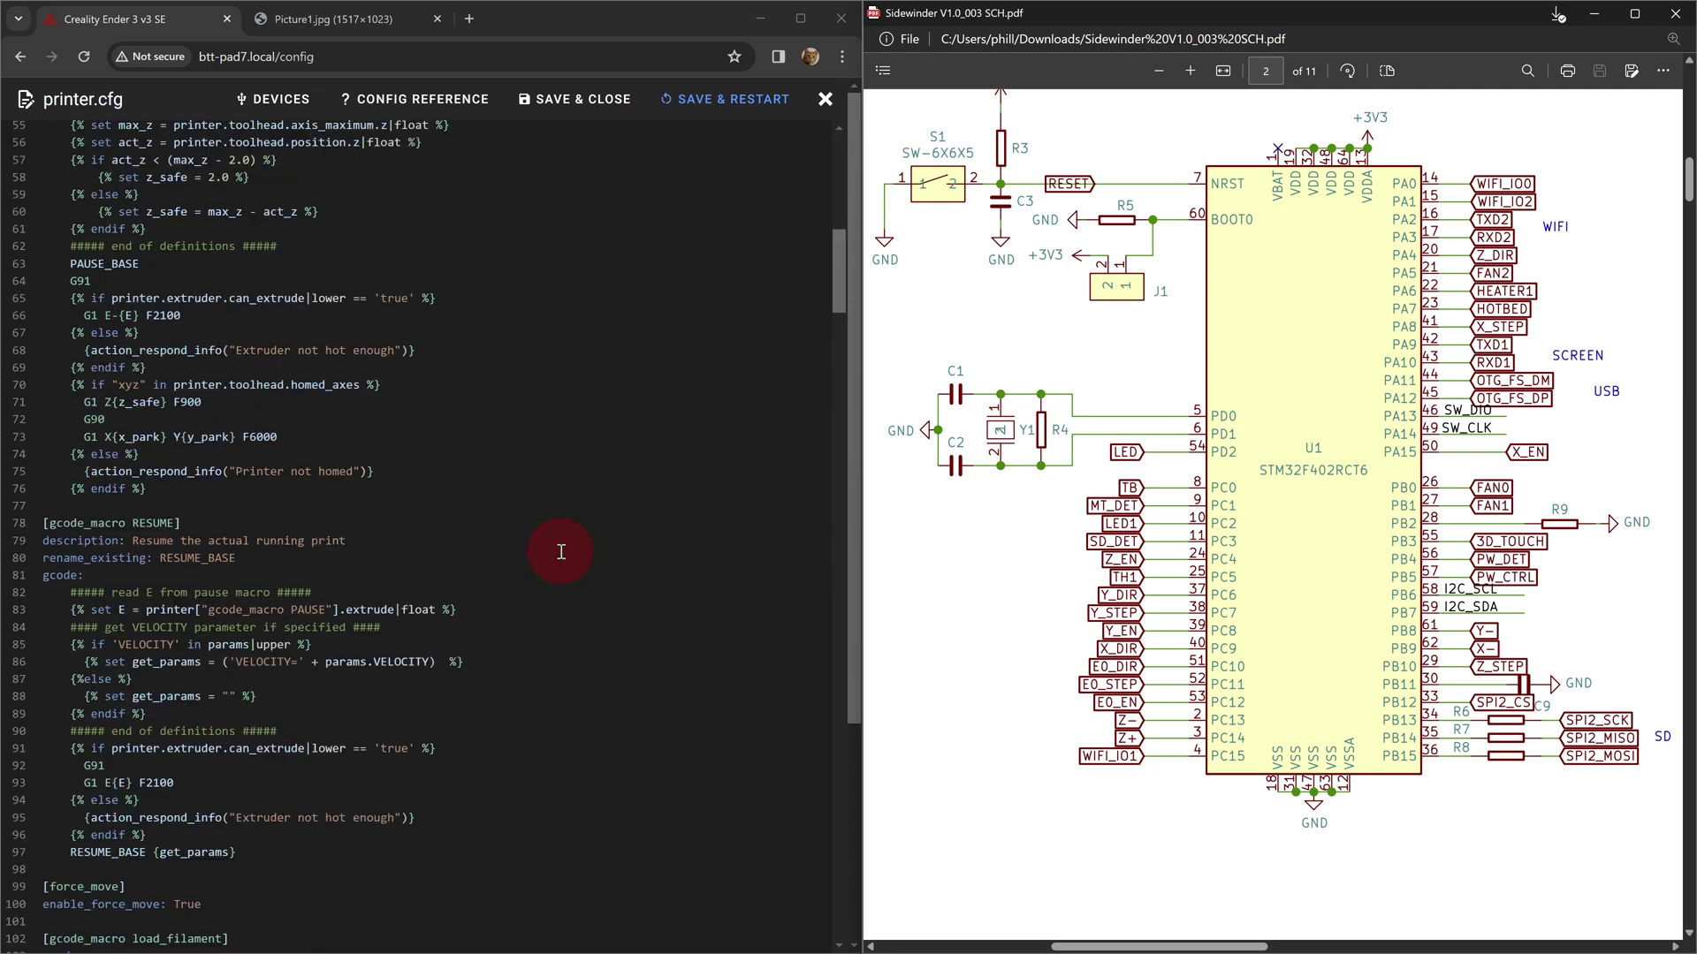
scroll(560, 550, up, 8)
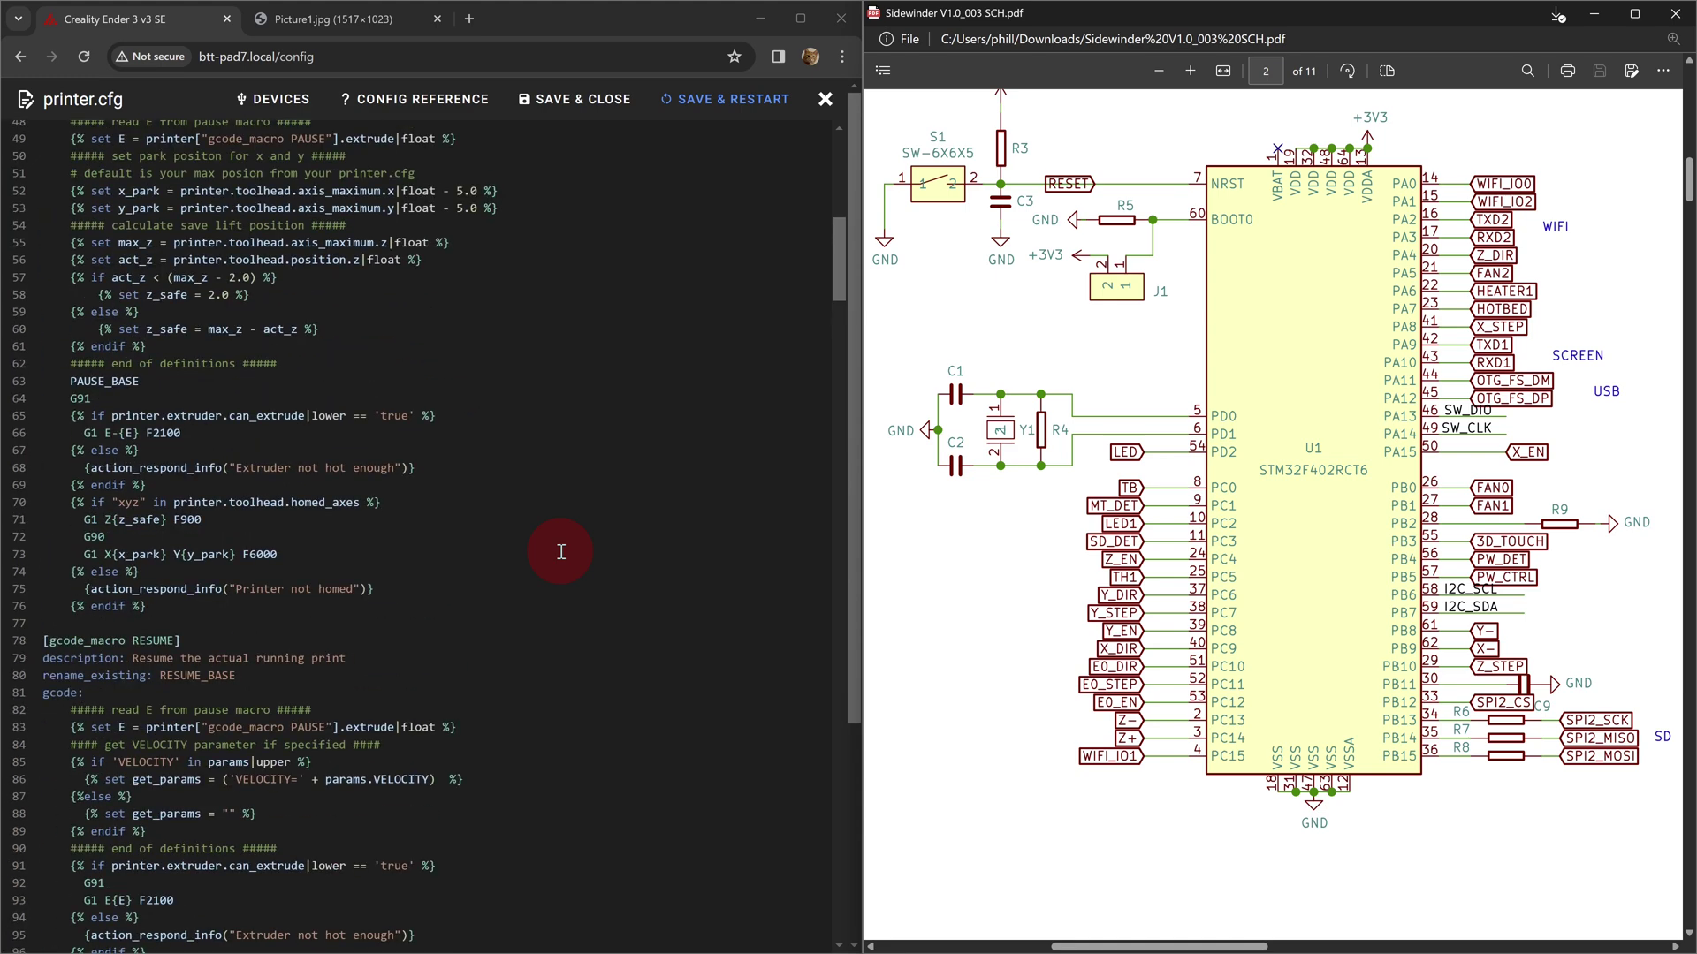
scroll(364, 536, down, 3)
scroll(363, 535, down, 8)
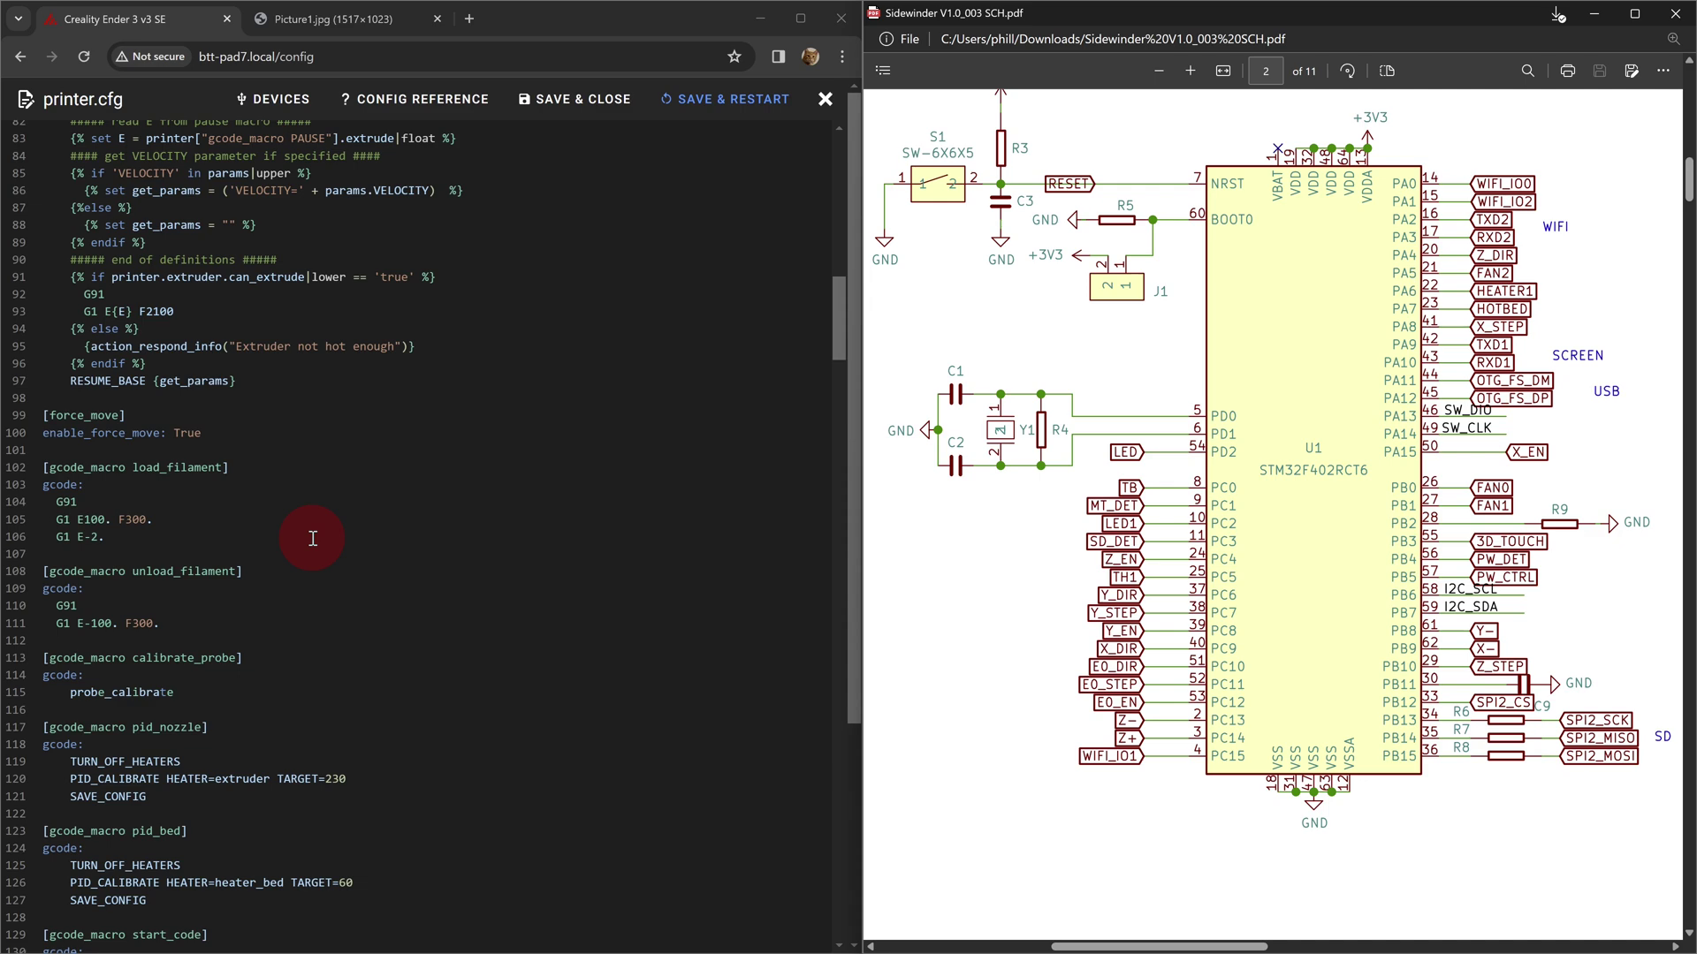
scroll(335, 326, down, 5)
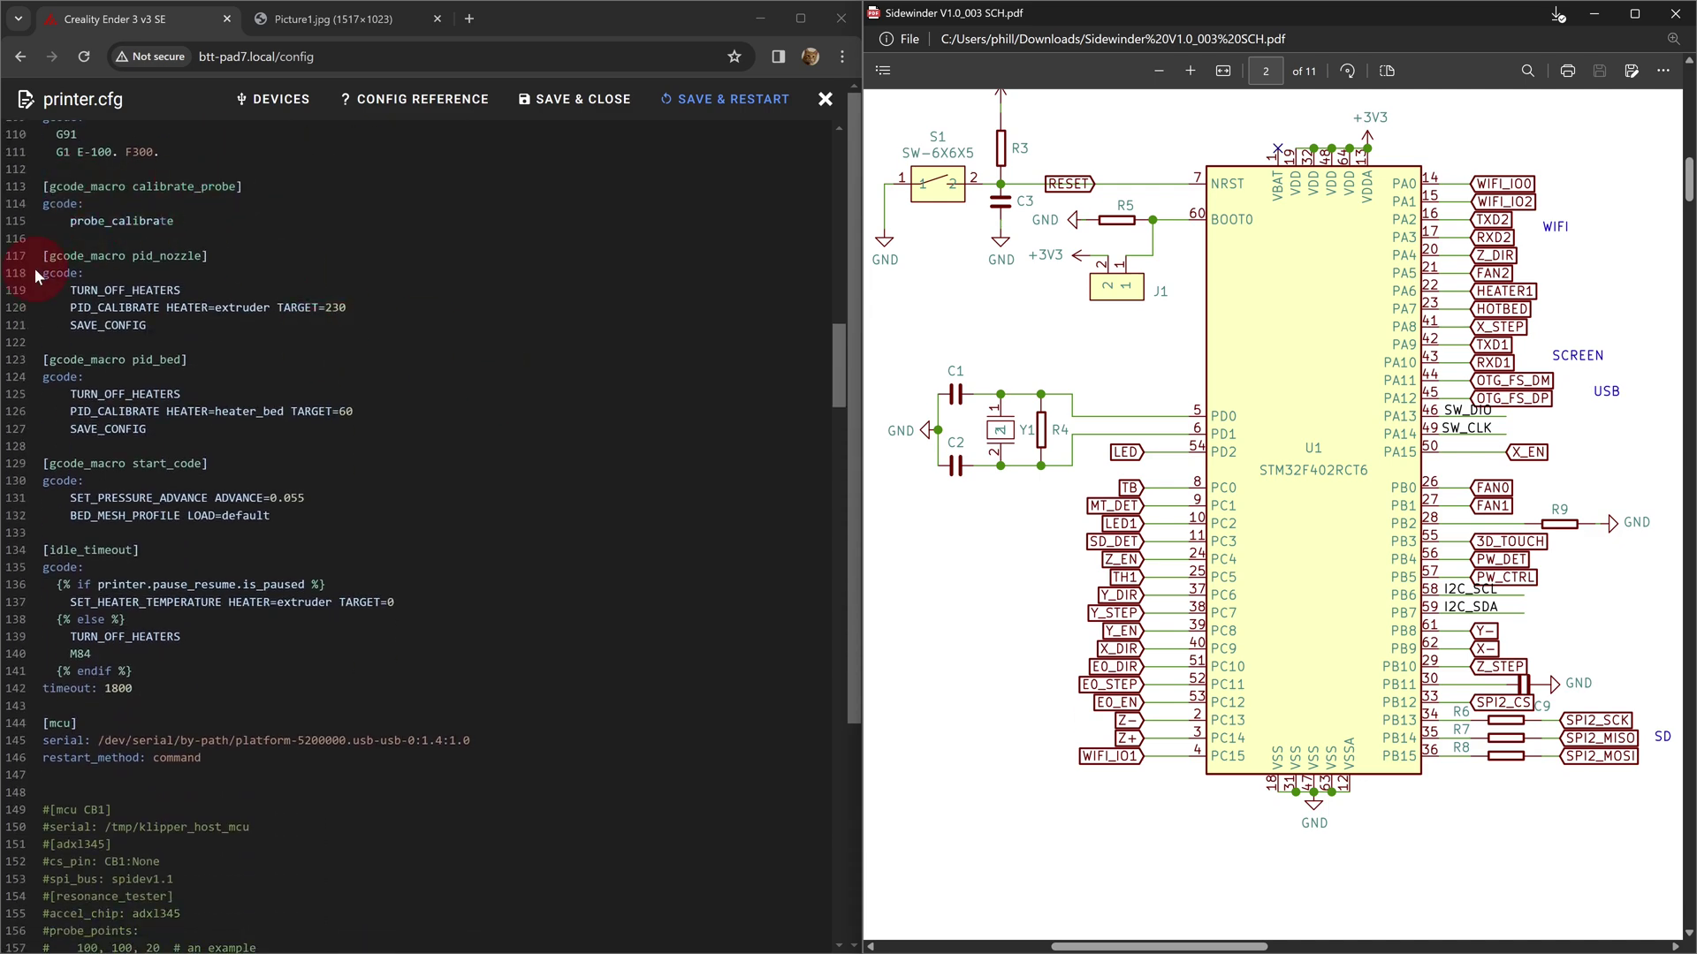
click(14, 238)
scroll(495, 334, down, 3)
drag(18, 437, 18, 316)
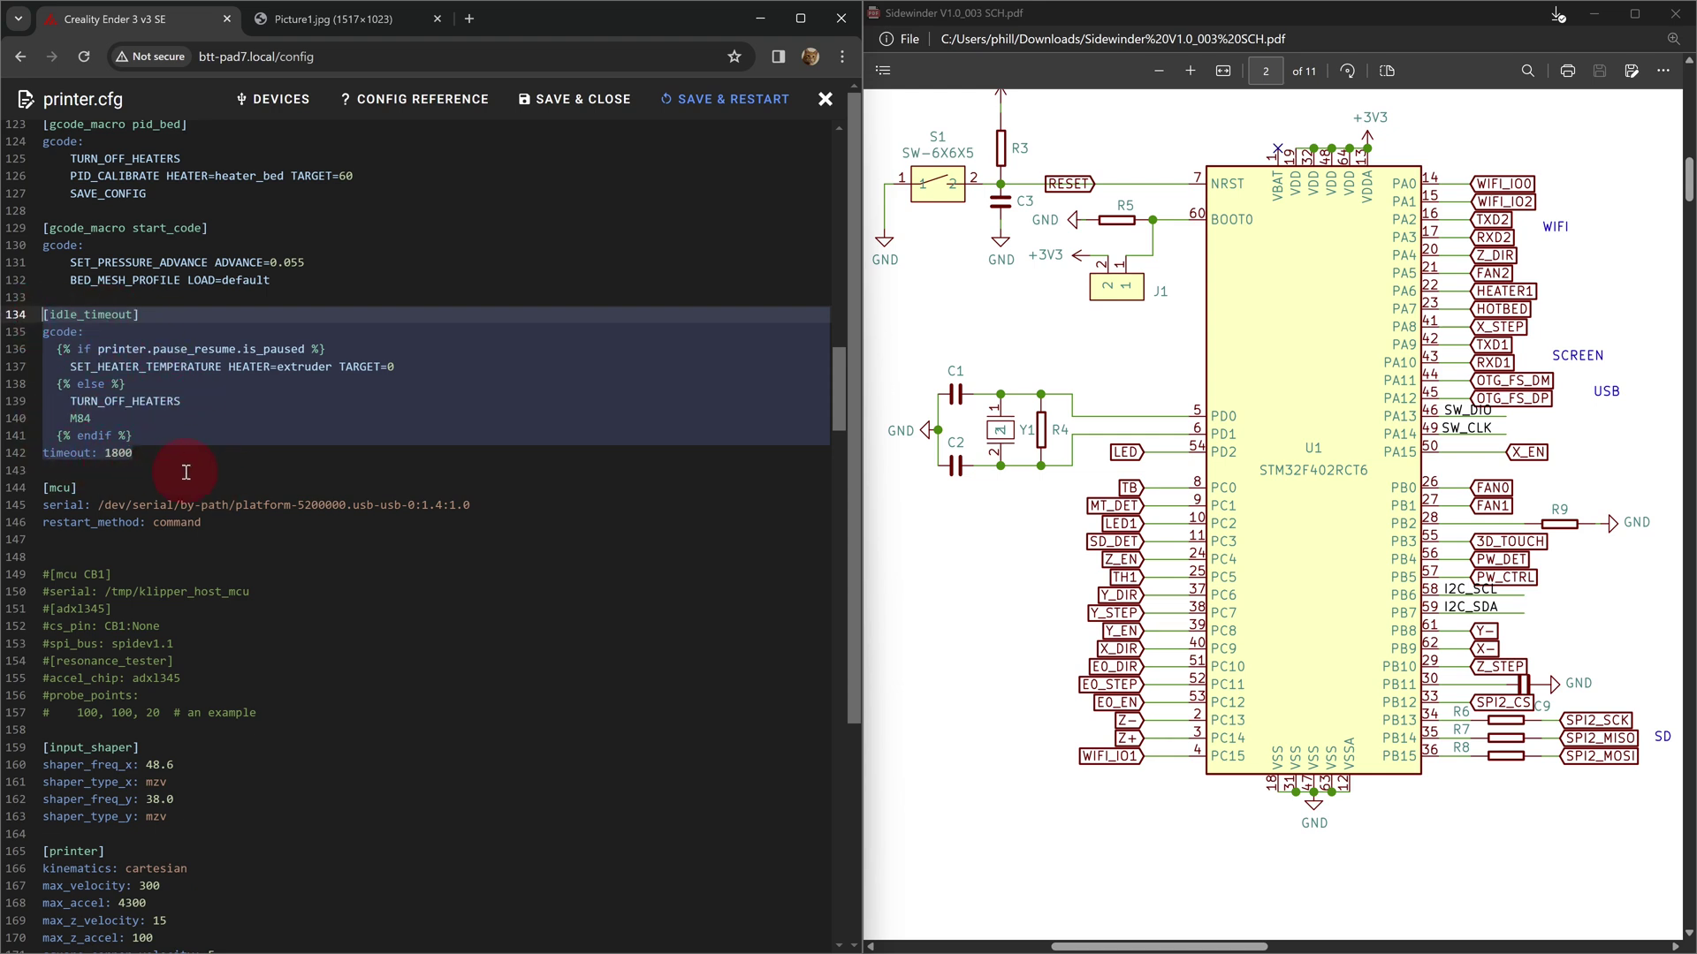
click(642, 459)
scroll(462, 433, down, 3)
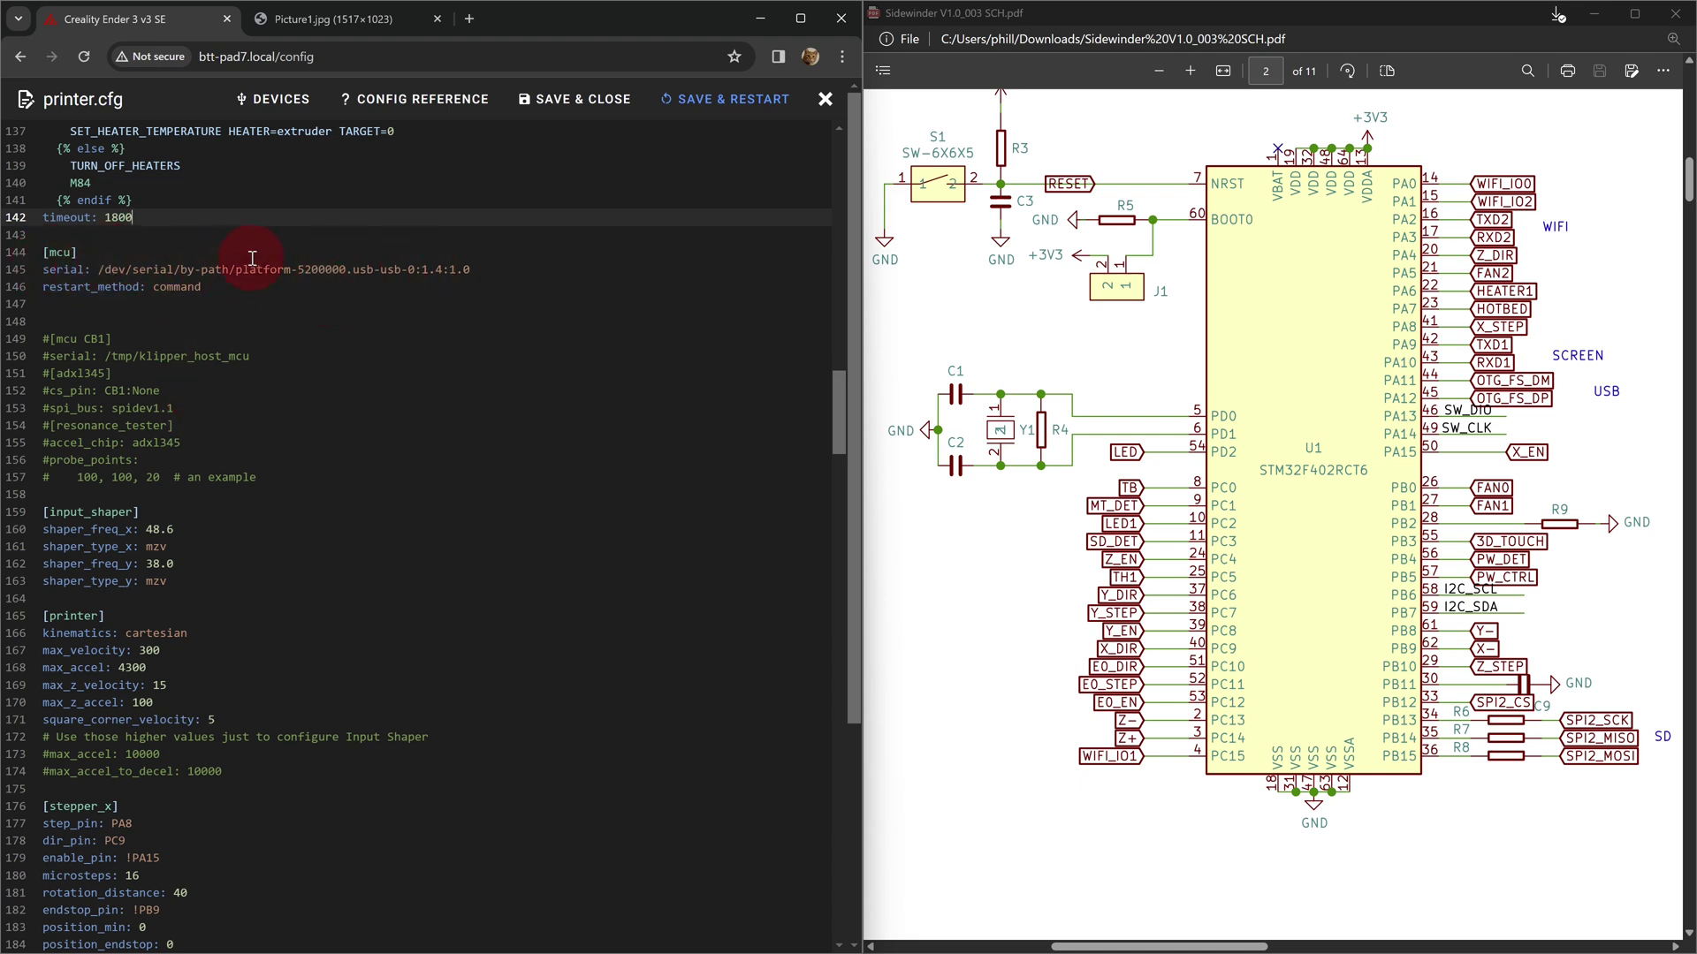
scroll(314, 306, down, 3)
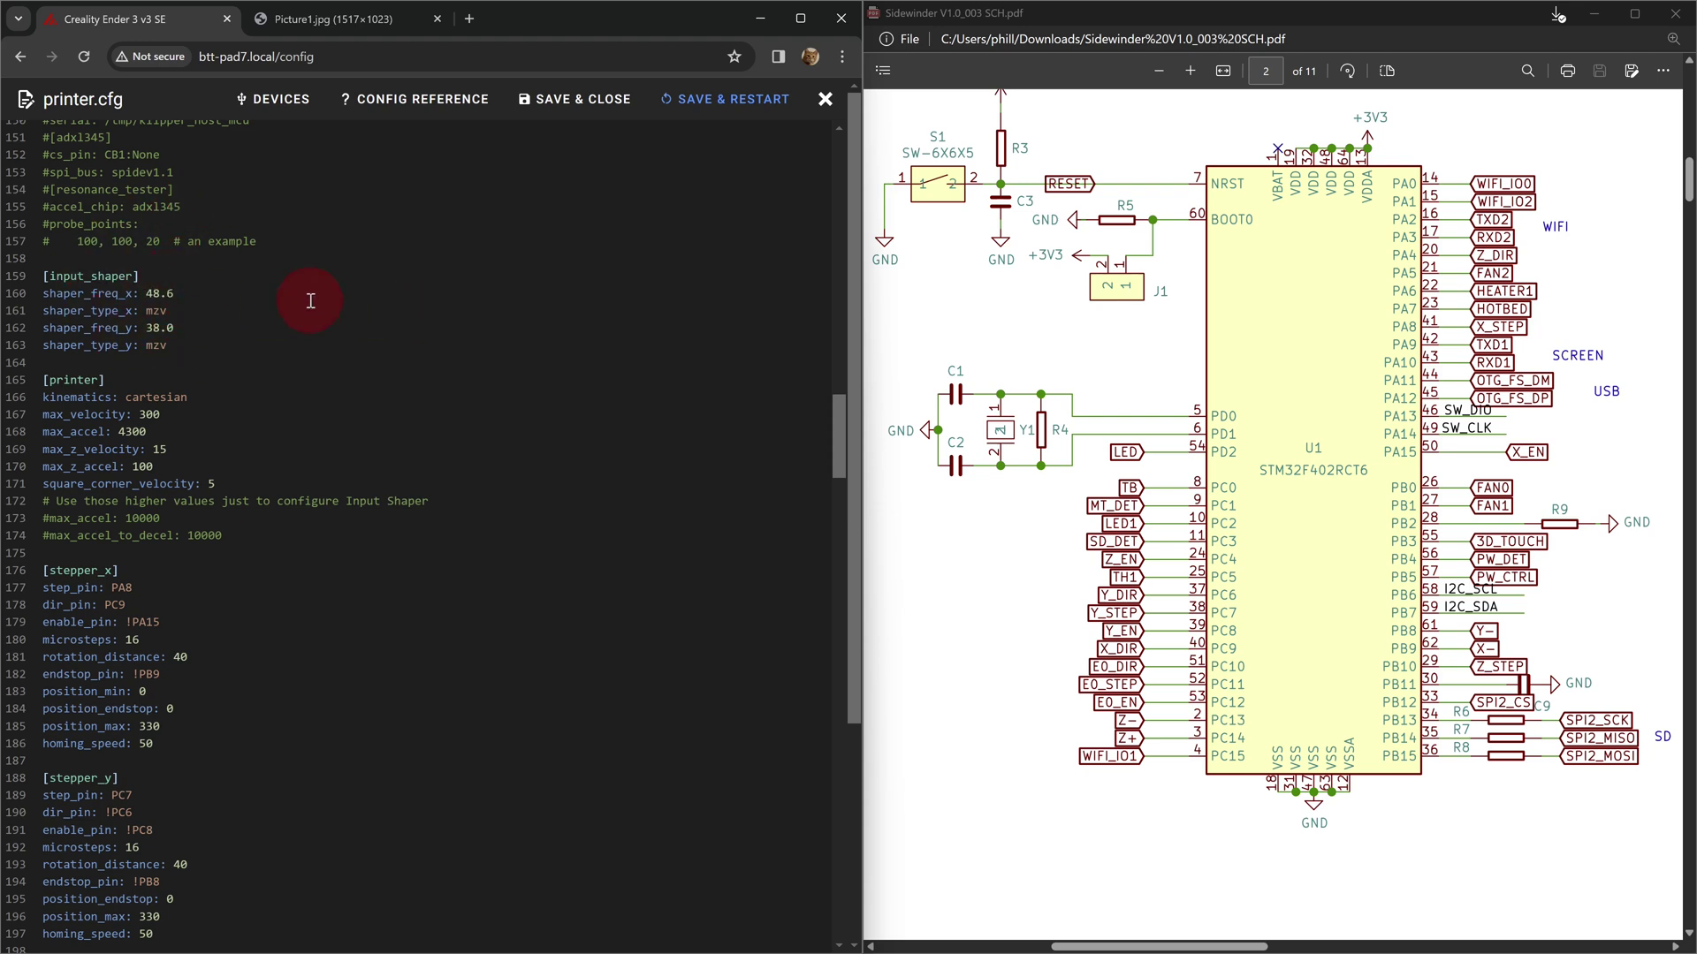
scroll(285, 254, up, 2)
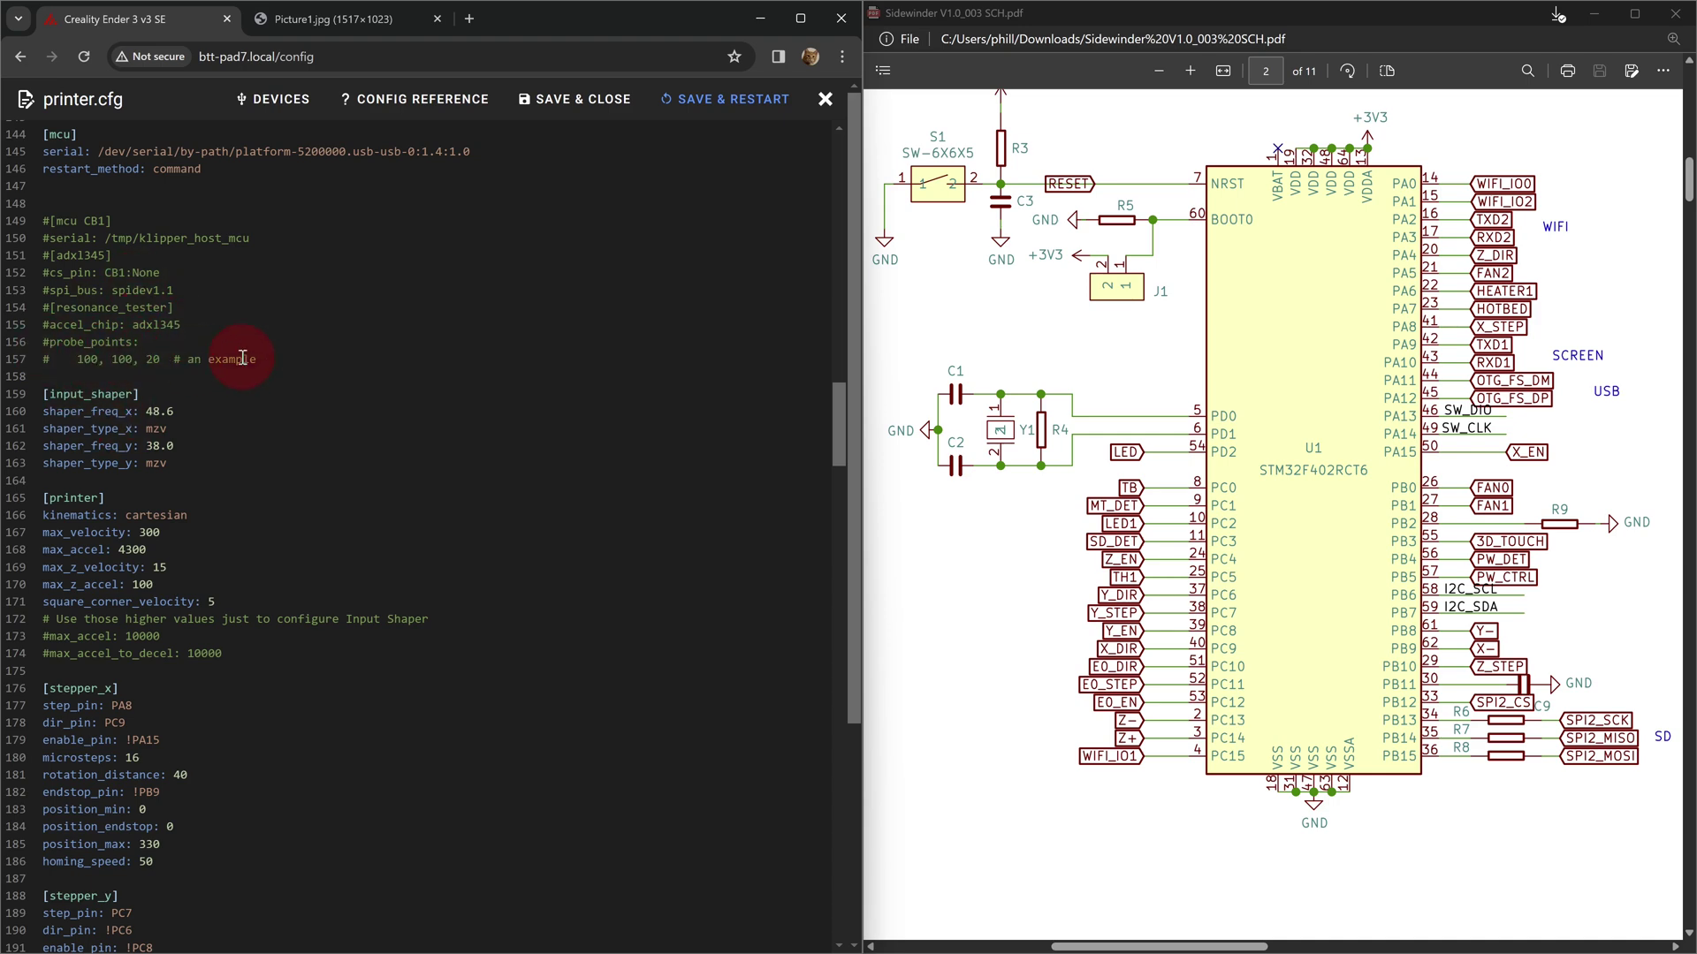
scroll(415, 345, down, 2)
scroll(415, 344, down, 2)
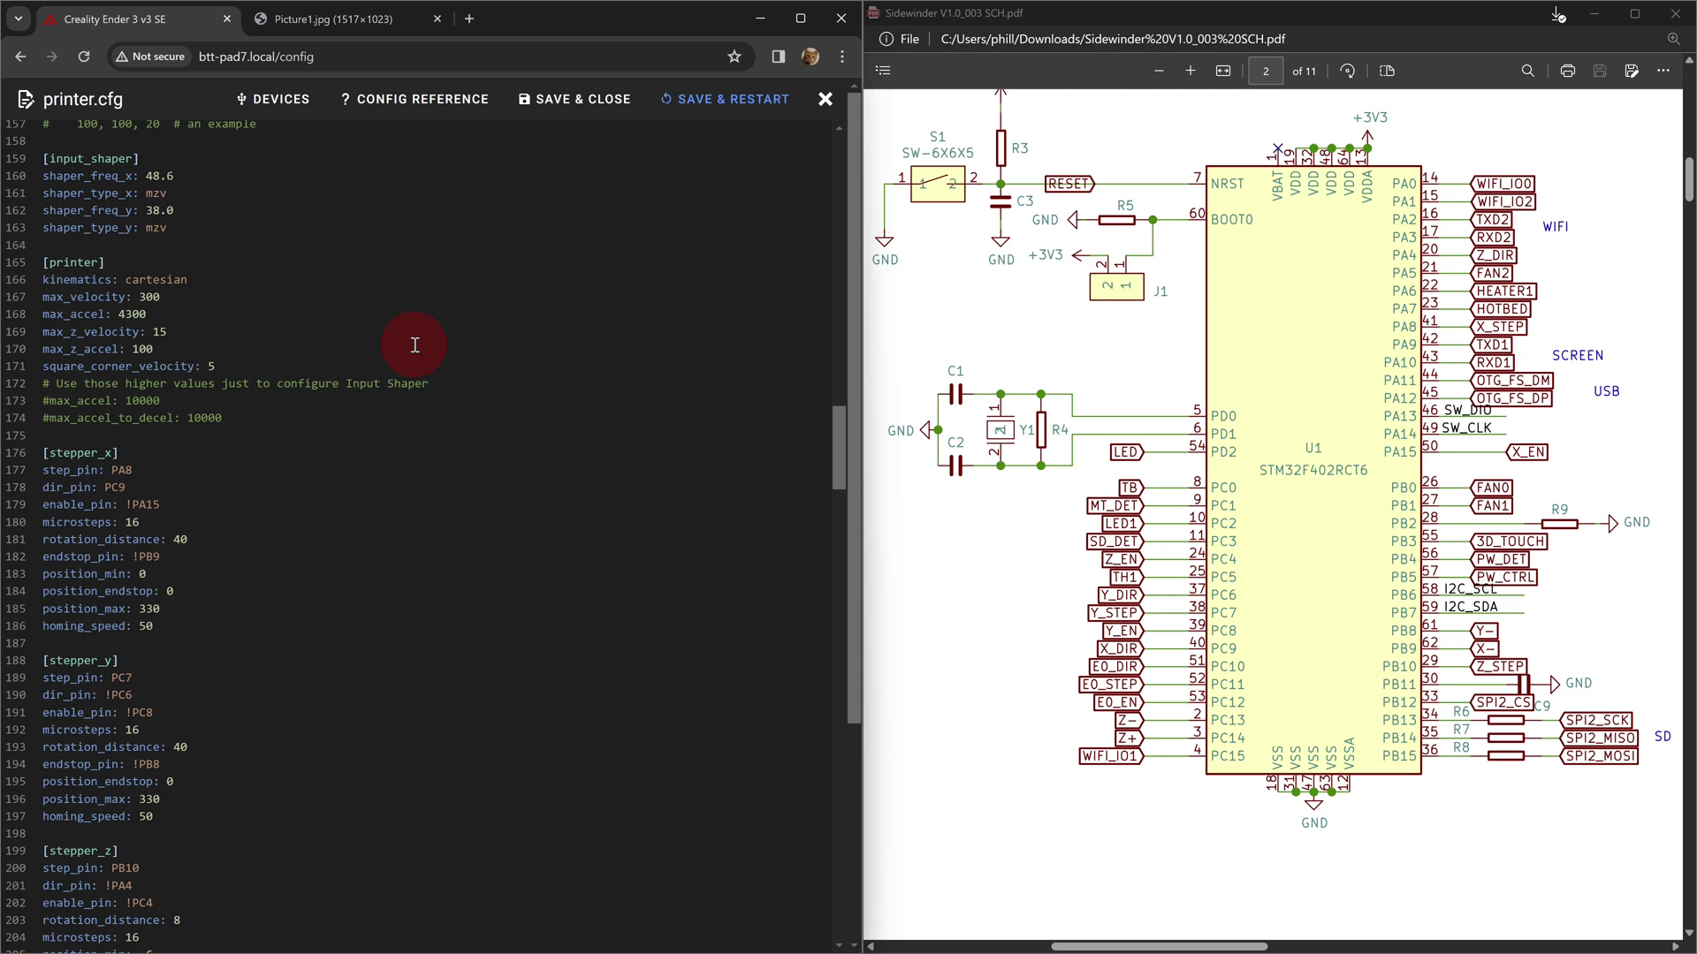
scroll(415, 345, down, 6)
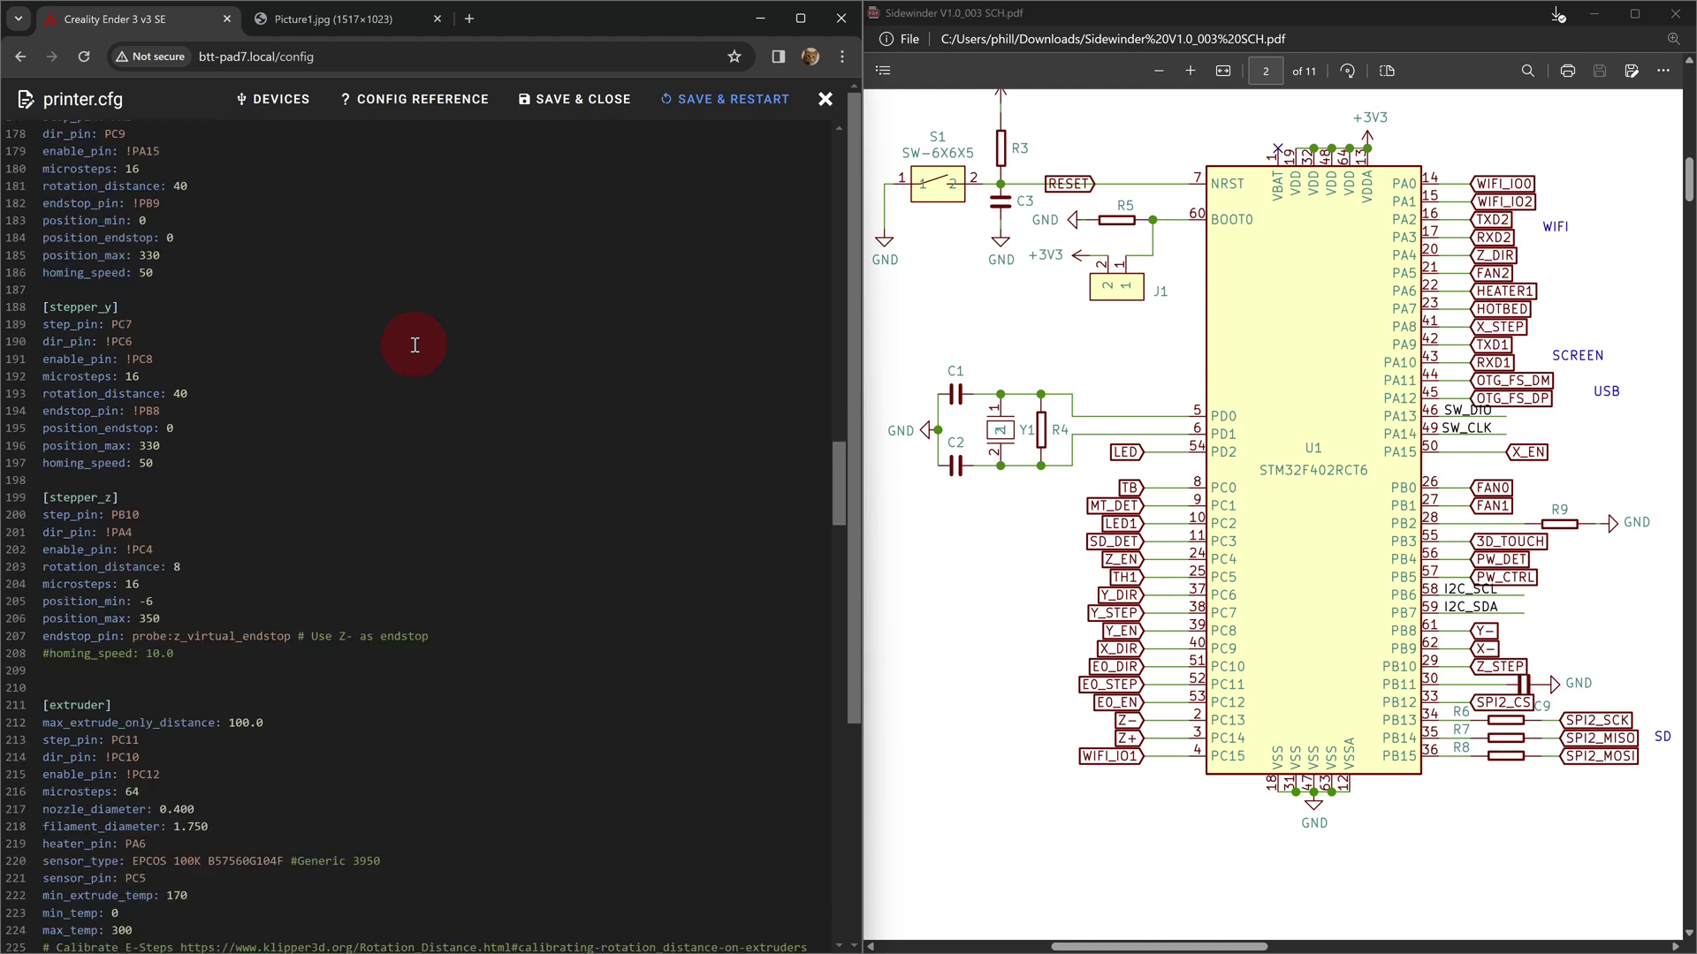
scroll(415, 344, up, 2)
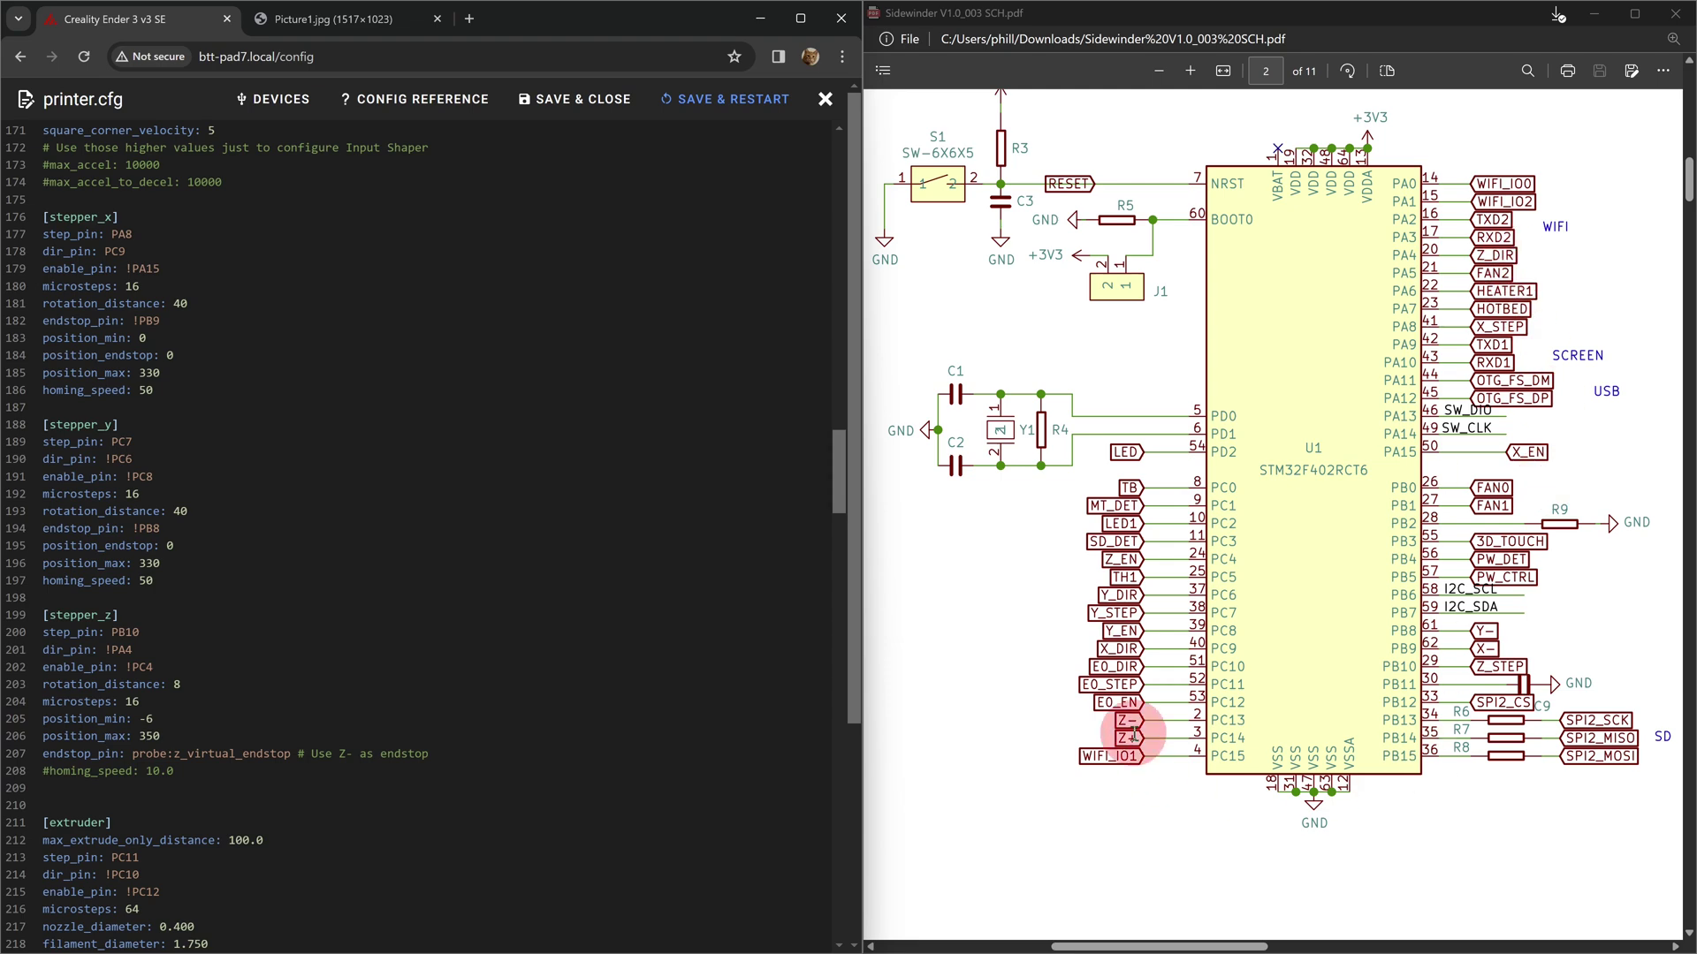
scroll(285, 418, down, 5)
scroll(379, 416, down, 8)
click(382, 408)
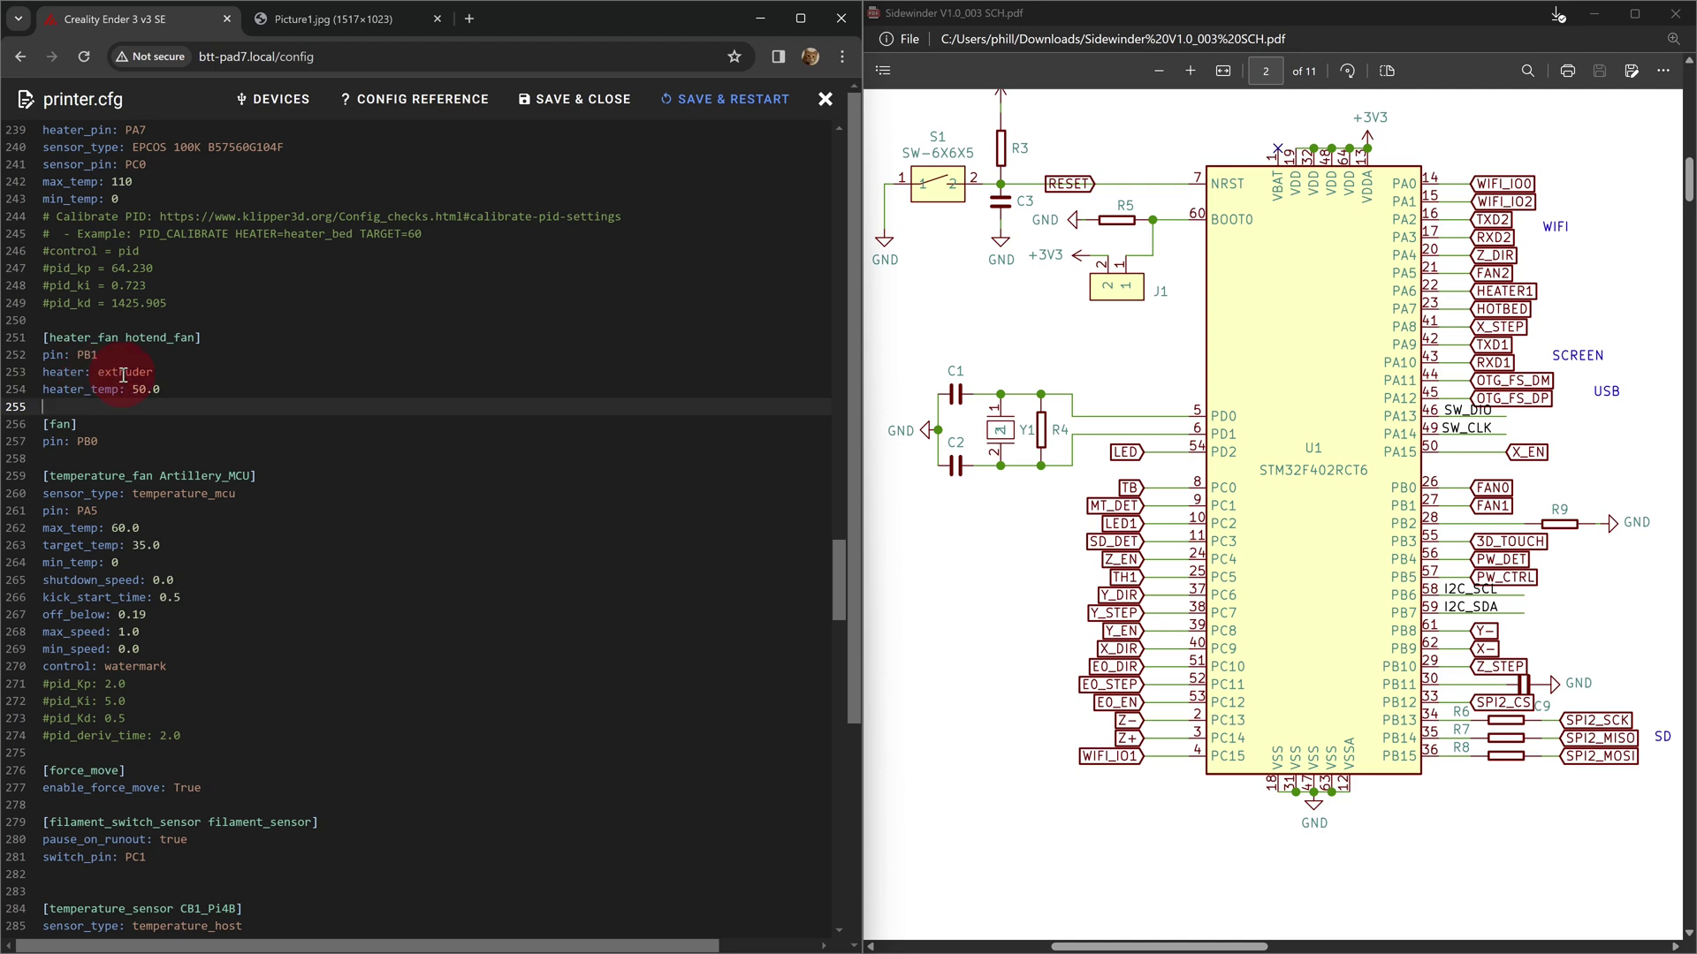
key(Down)
key(Down)
key(Up)
key(Up)
scroll(250, 402, down, 3)
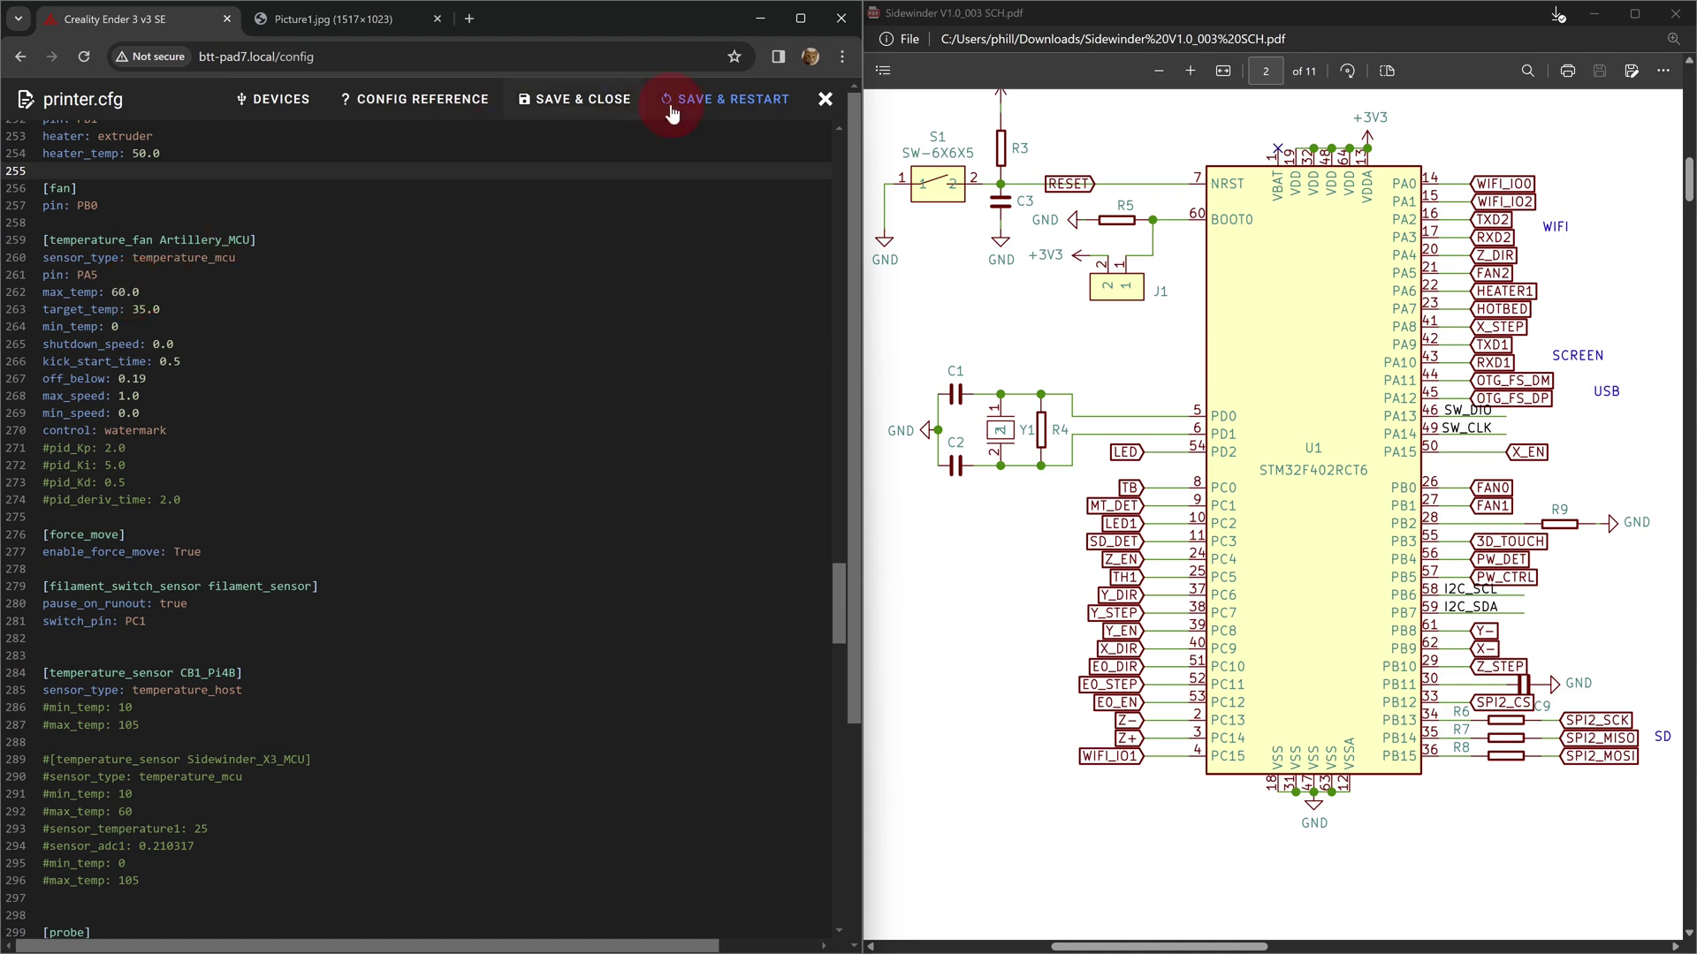
- Save and restart Klipper, then set the Artillery MCU fan target to 20 °C and back to 35 °C
click(707, 99)
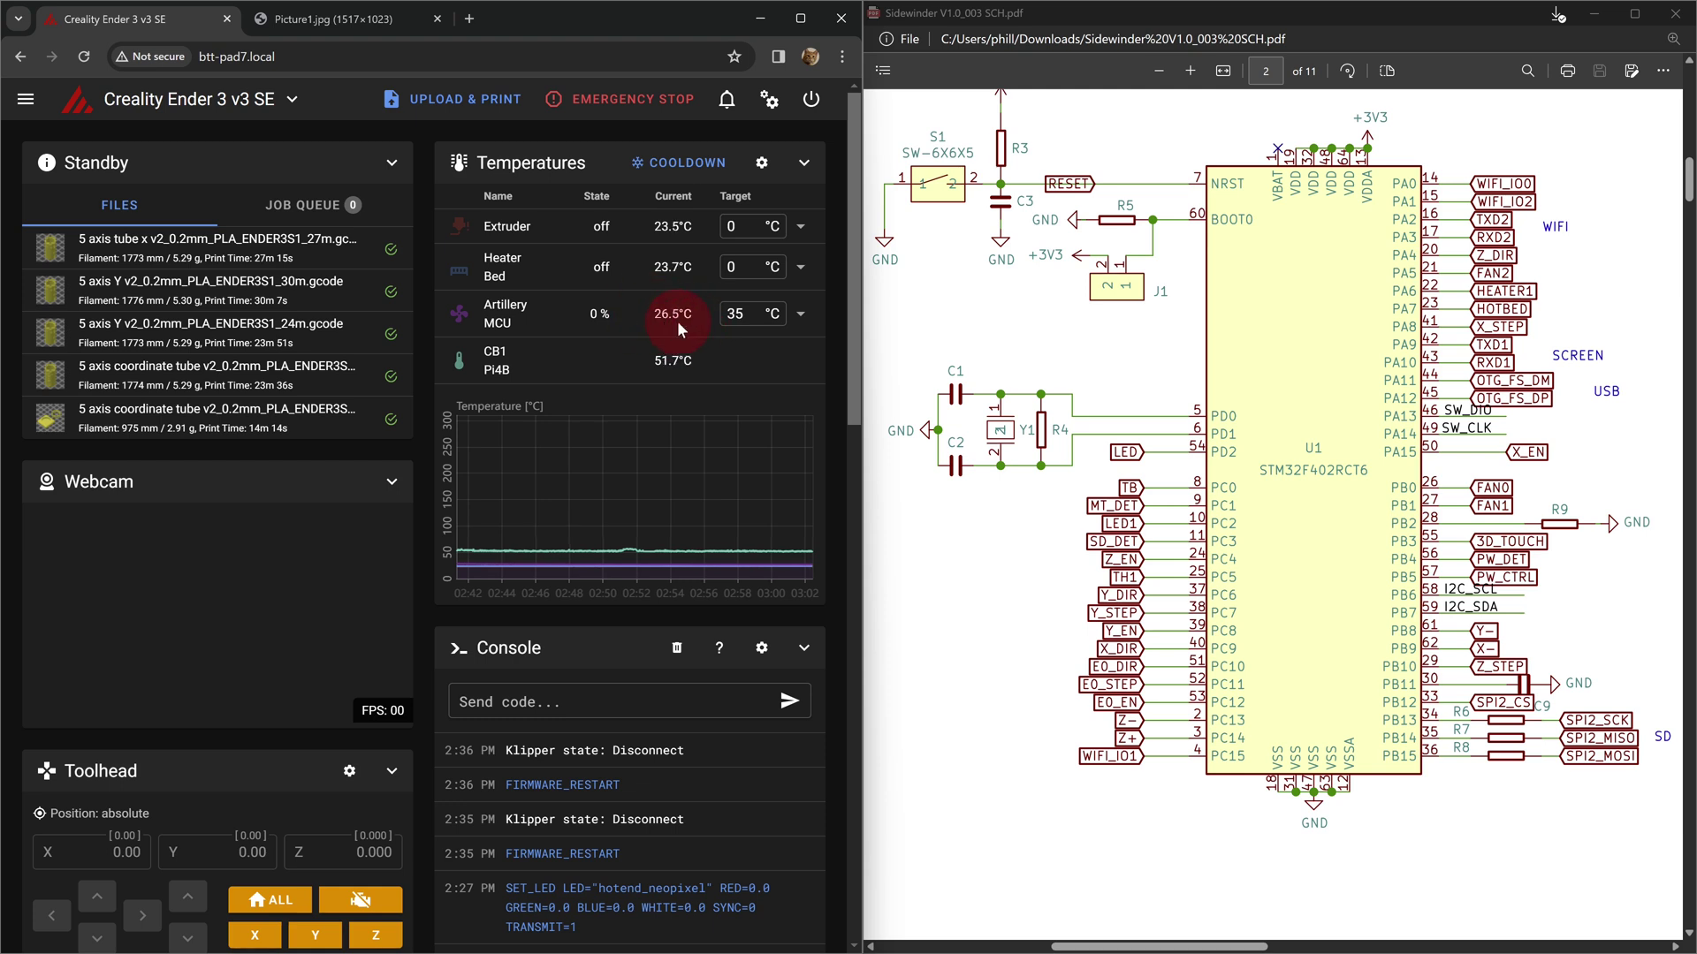
click(753, 311)
click(506, 318)
click(745, 325)
double_click(757, 320)
text(20)
key(Return)
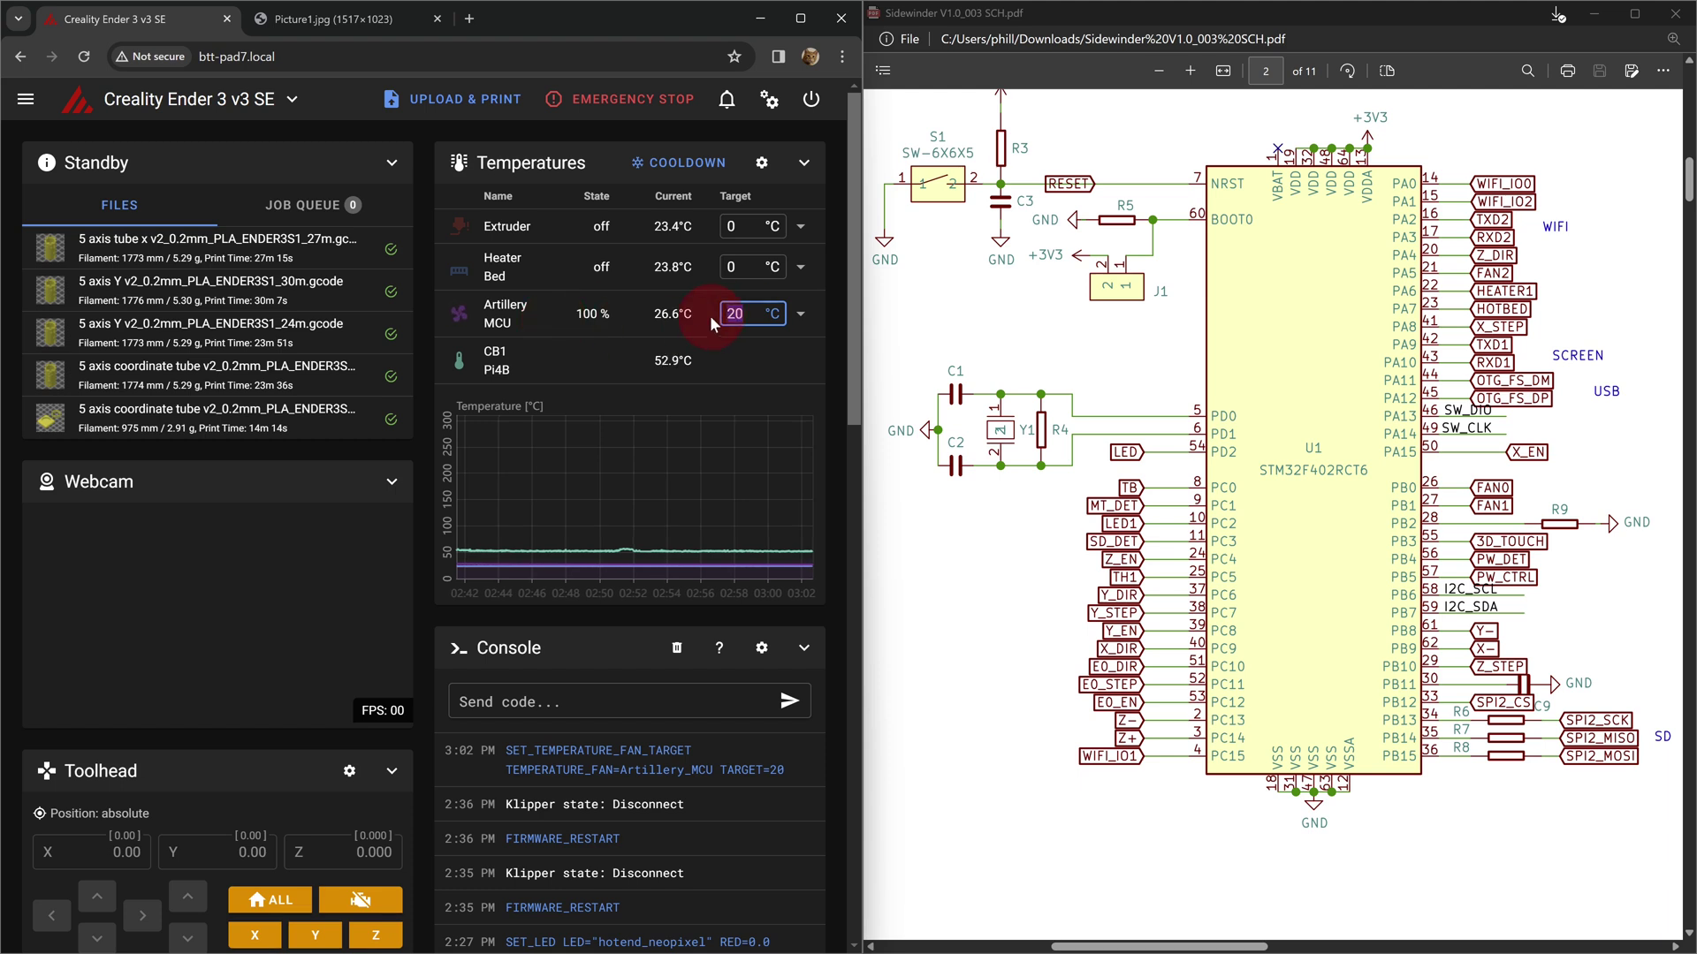
text(35)
key(Return)
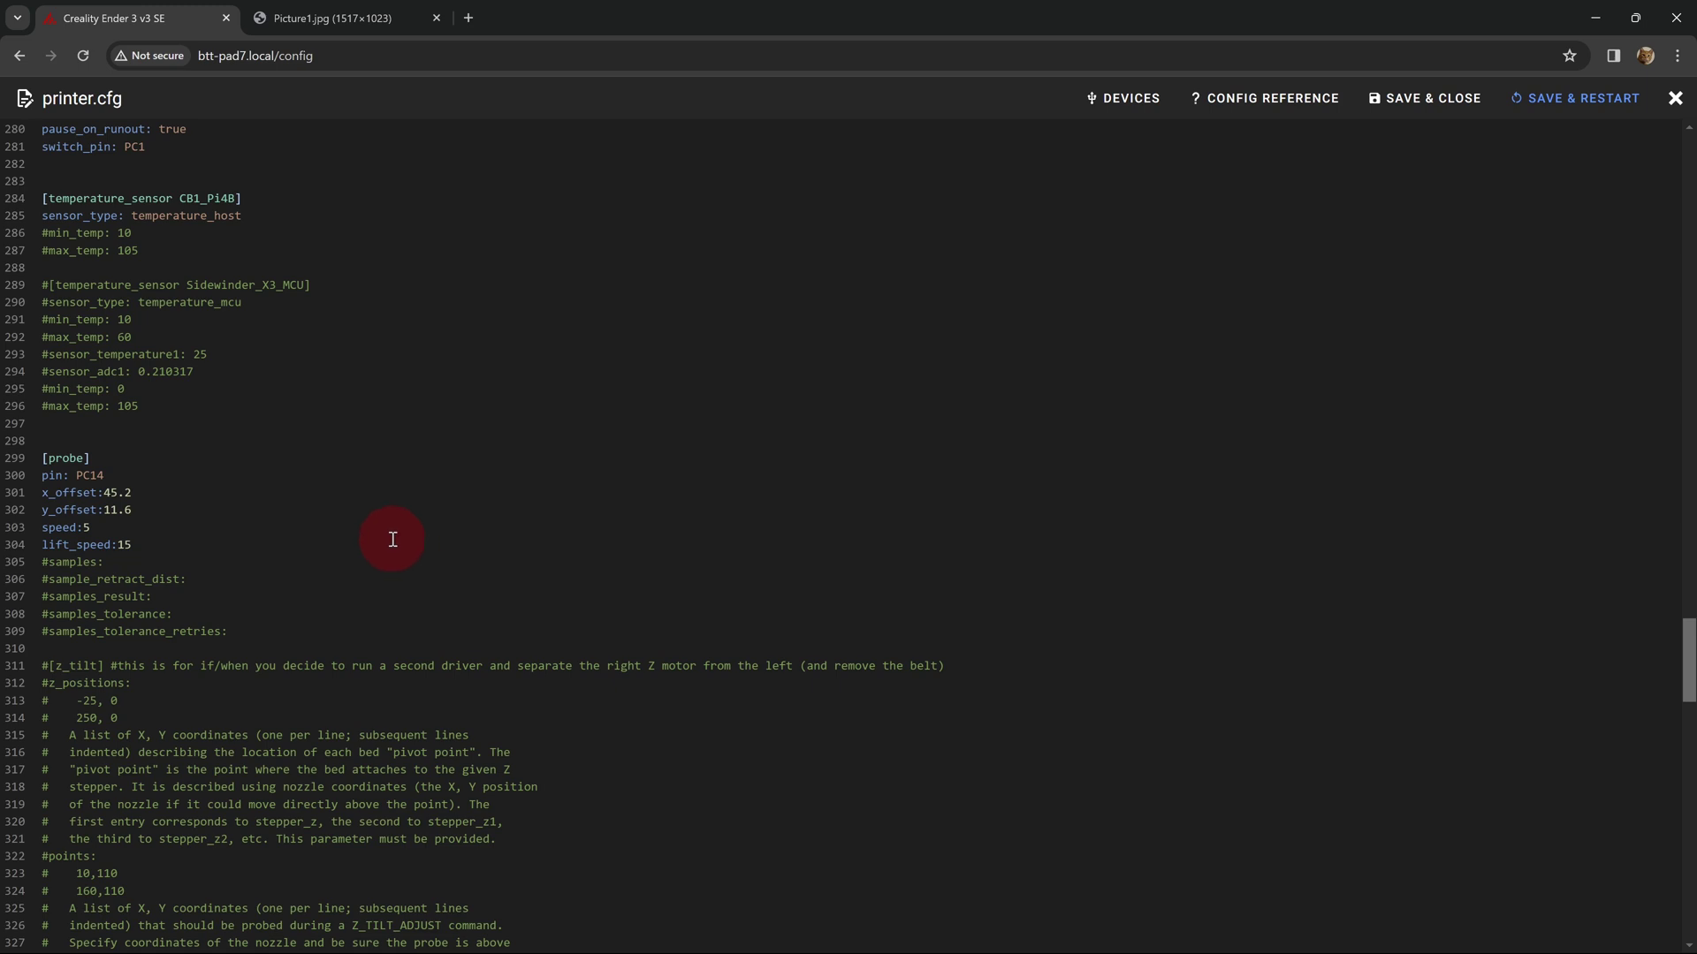
click(148, 489)
scroll(364, 417, down, 8)
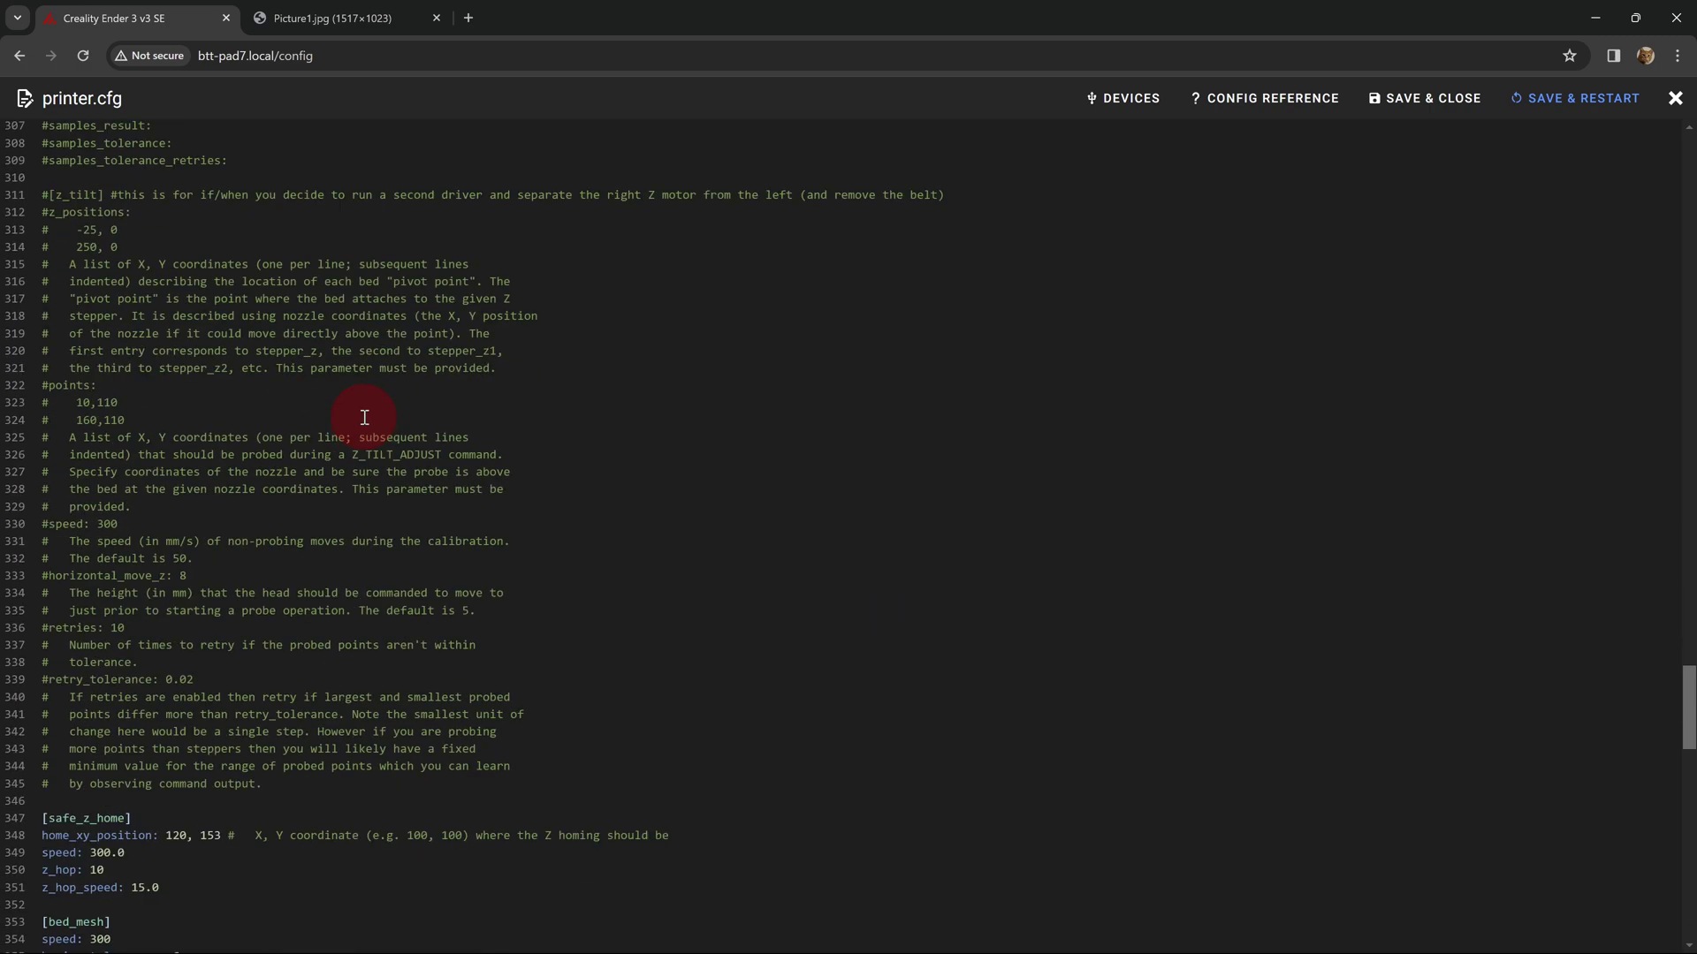
scroll(309, 601, down, 3)
scroll(356, 442, down, 8)
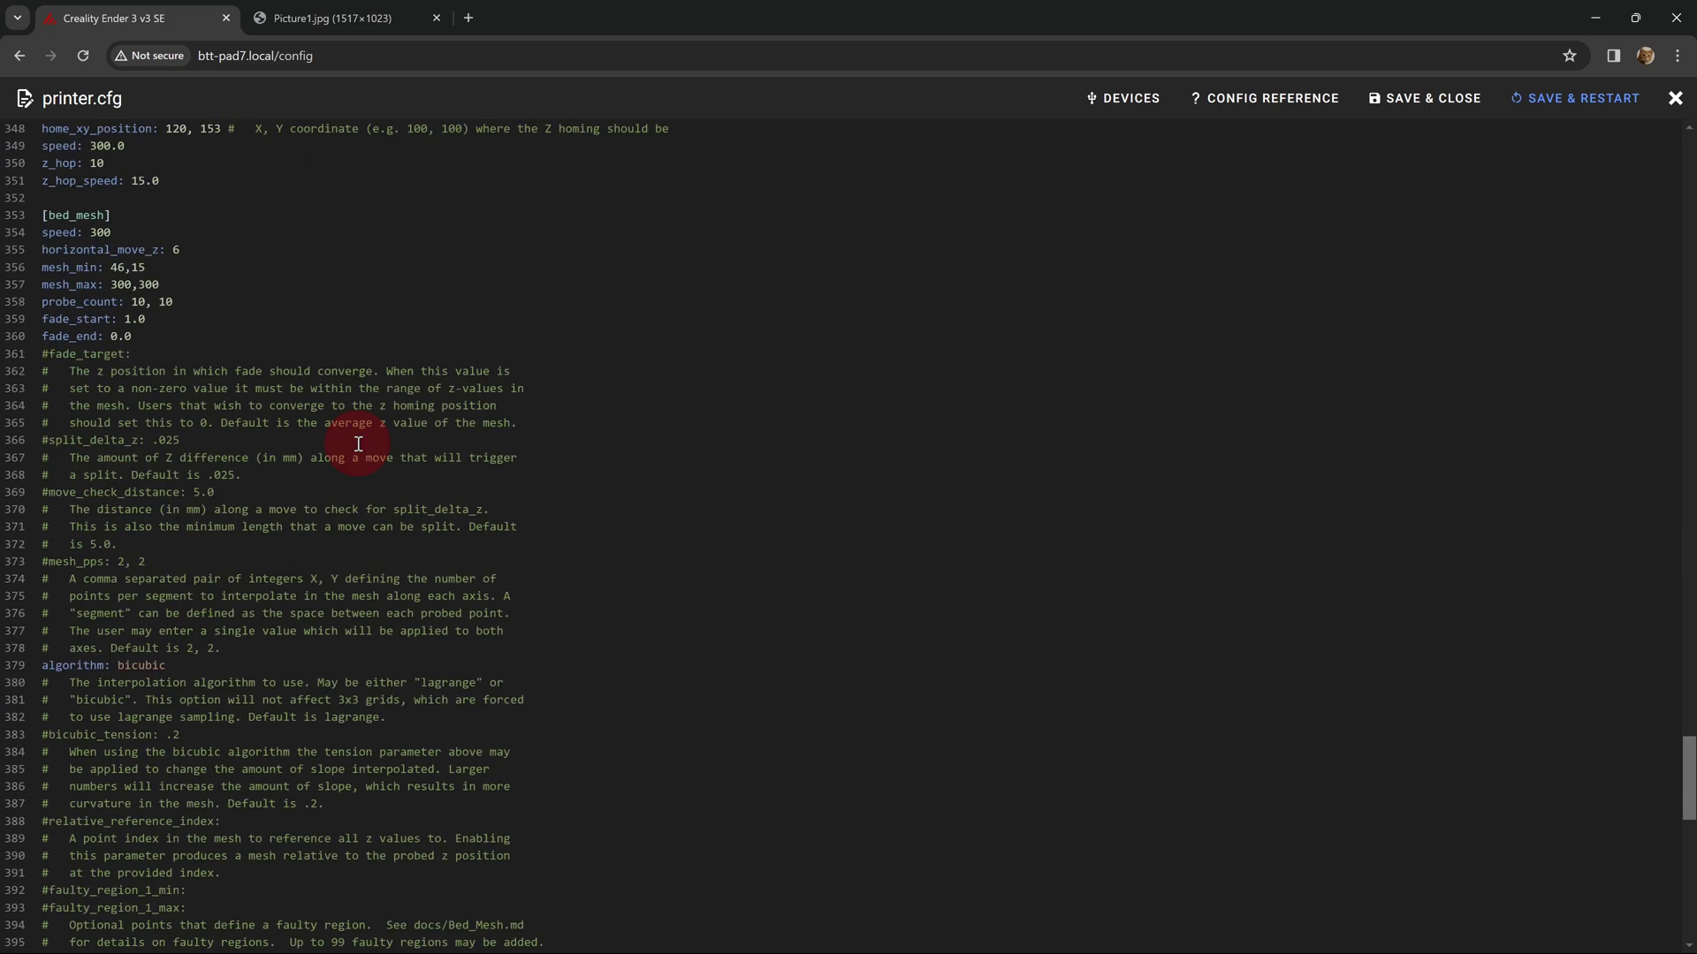
scroll(358, 444, down, 3)
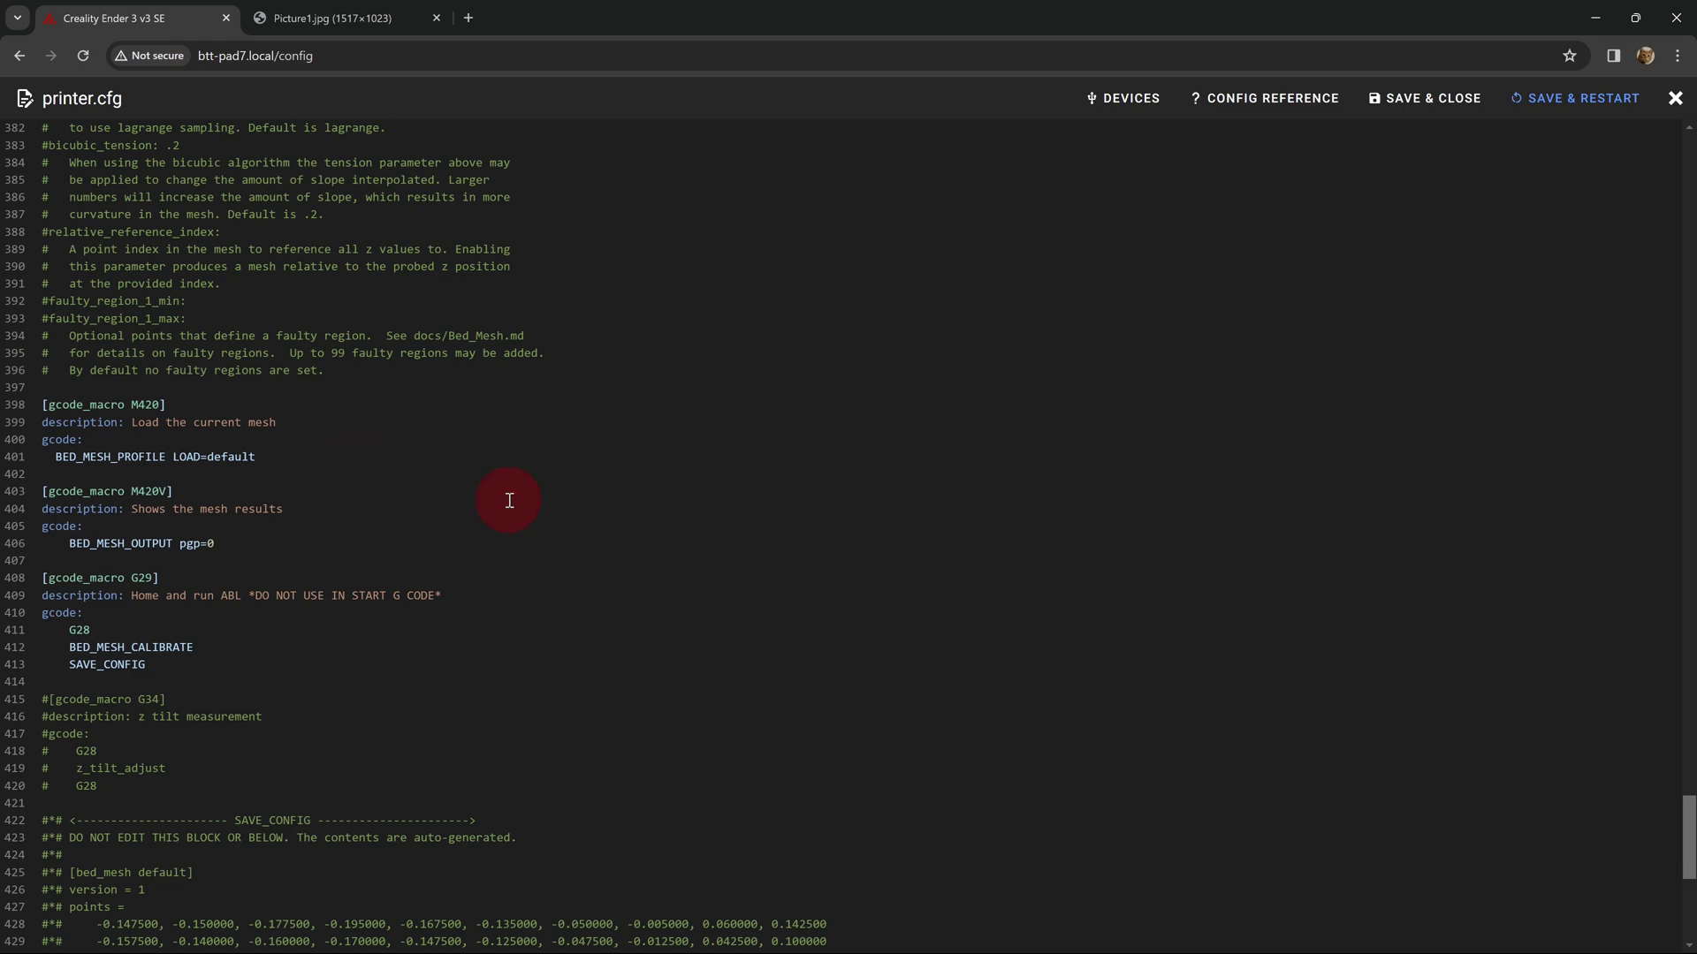
scroll(819, 505, up, 15)
scroll(820, 506, up, 9)
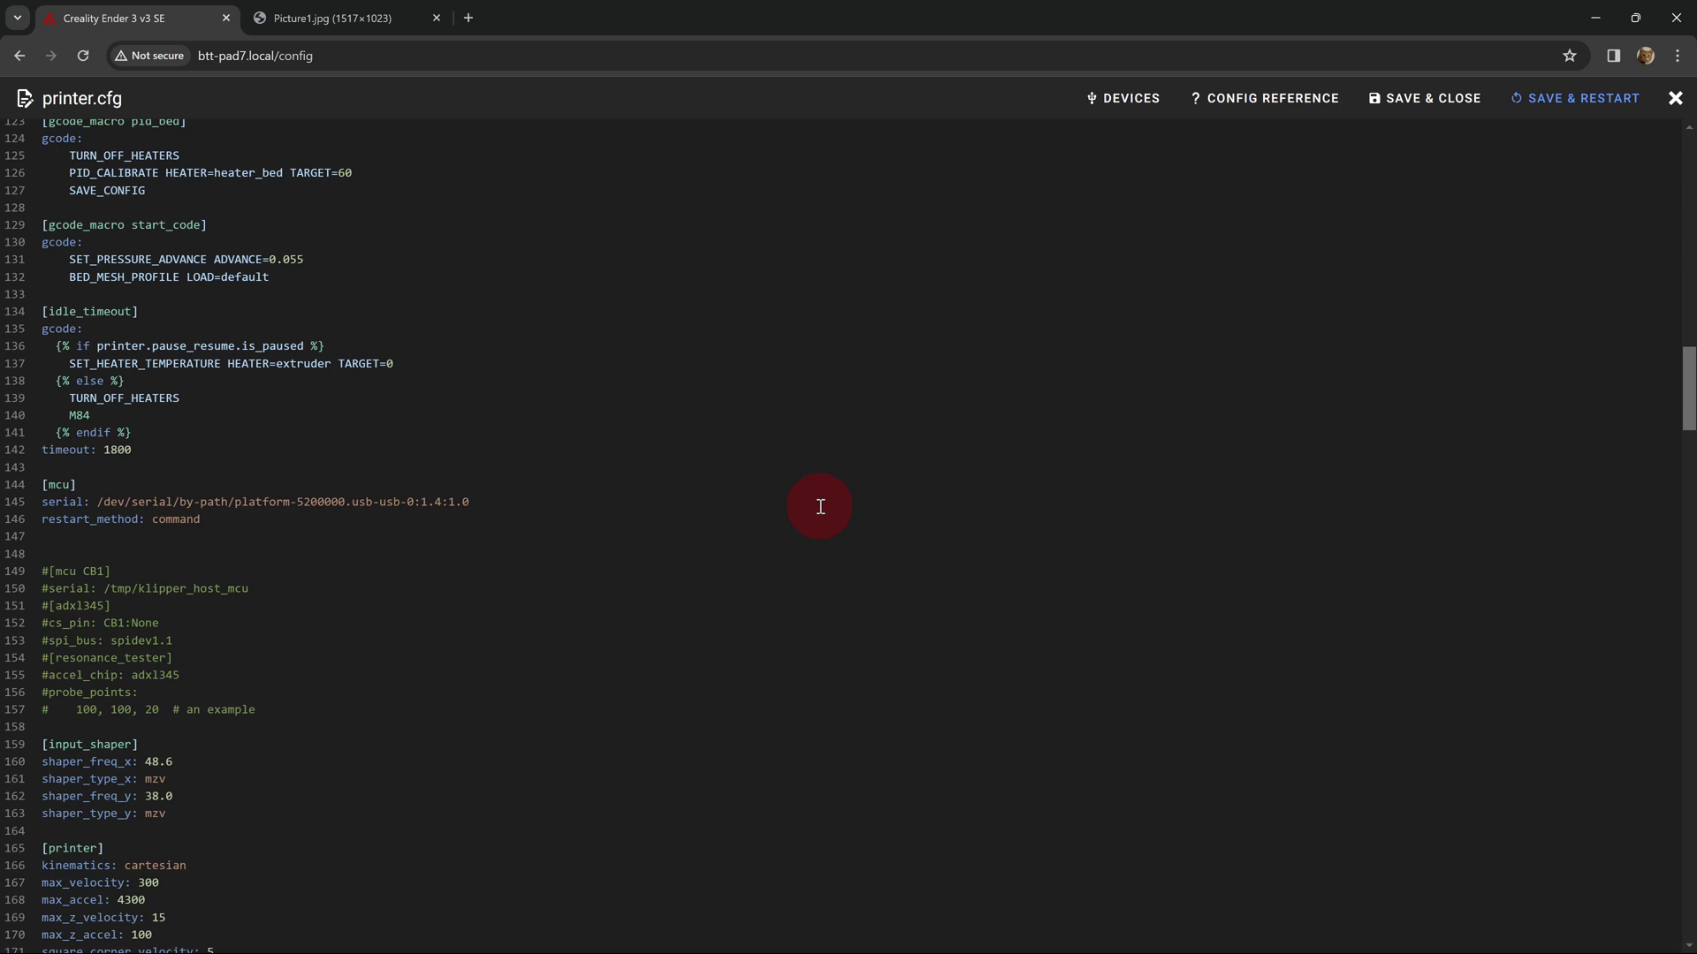
- In a new tab's 'kib to kb' converter, enter 48 Kibibyte to get 49.152 Kilobyte
click(467, 19)
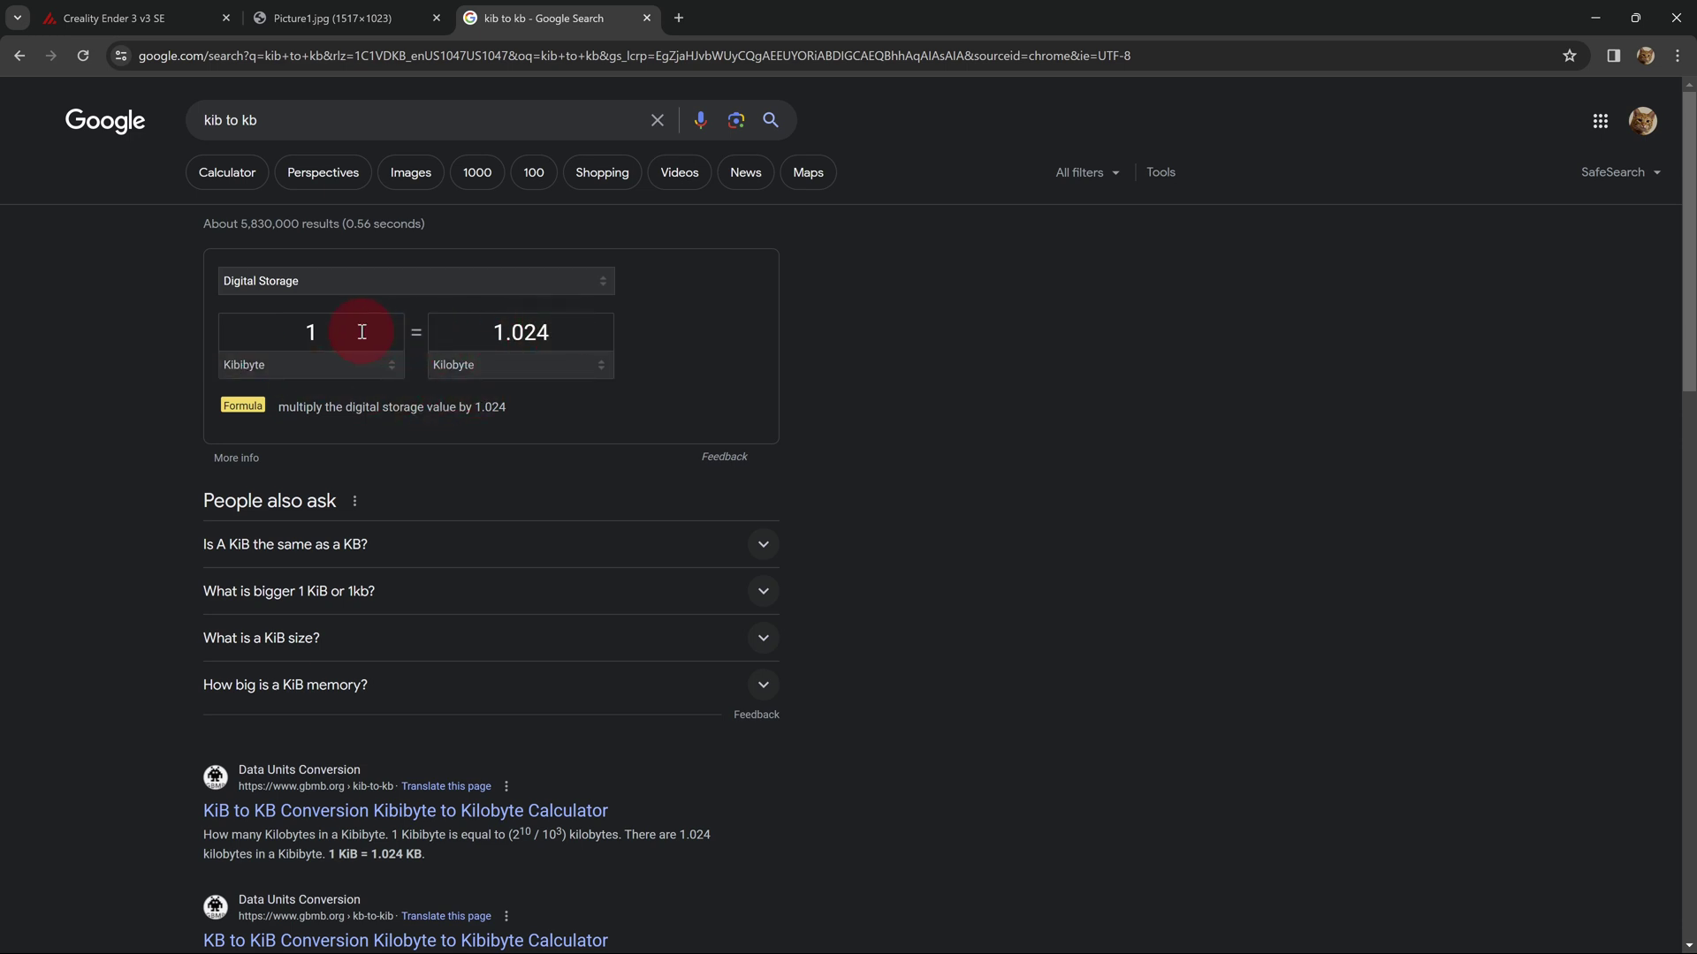
click(258, 318)
text(48)
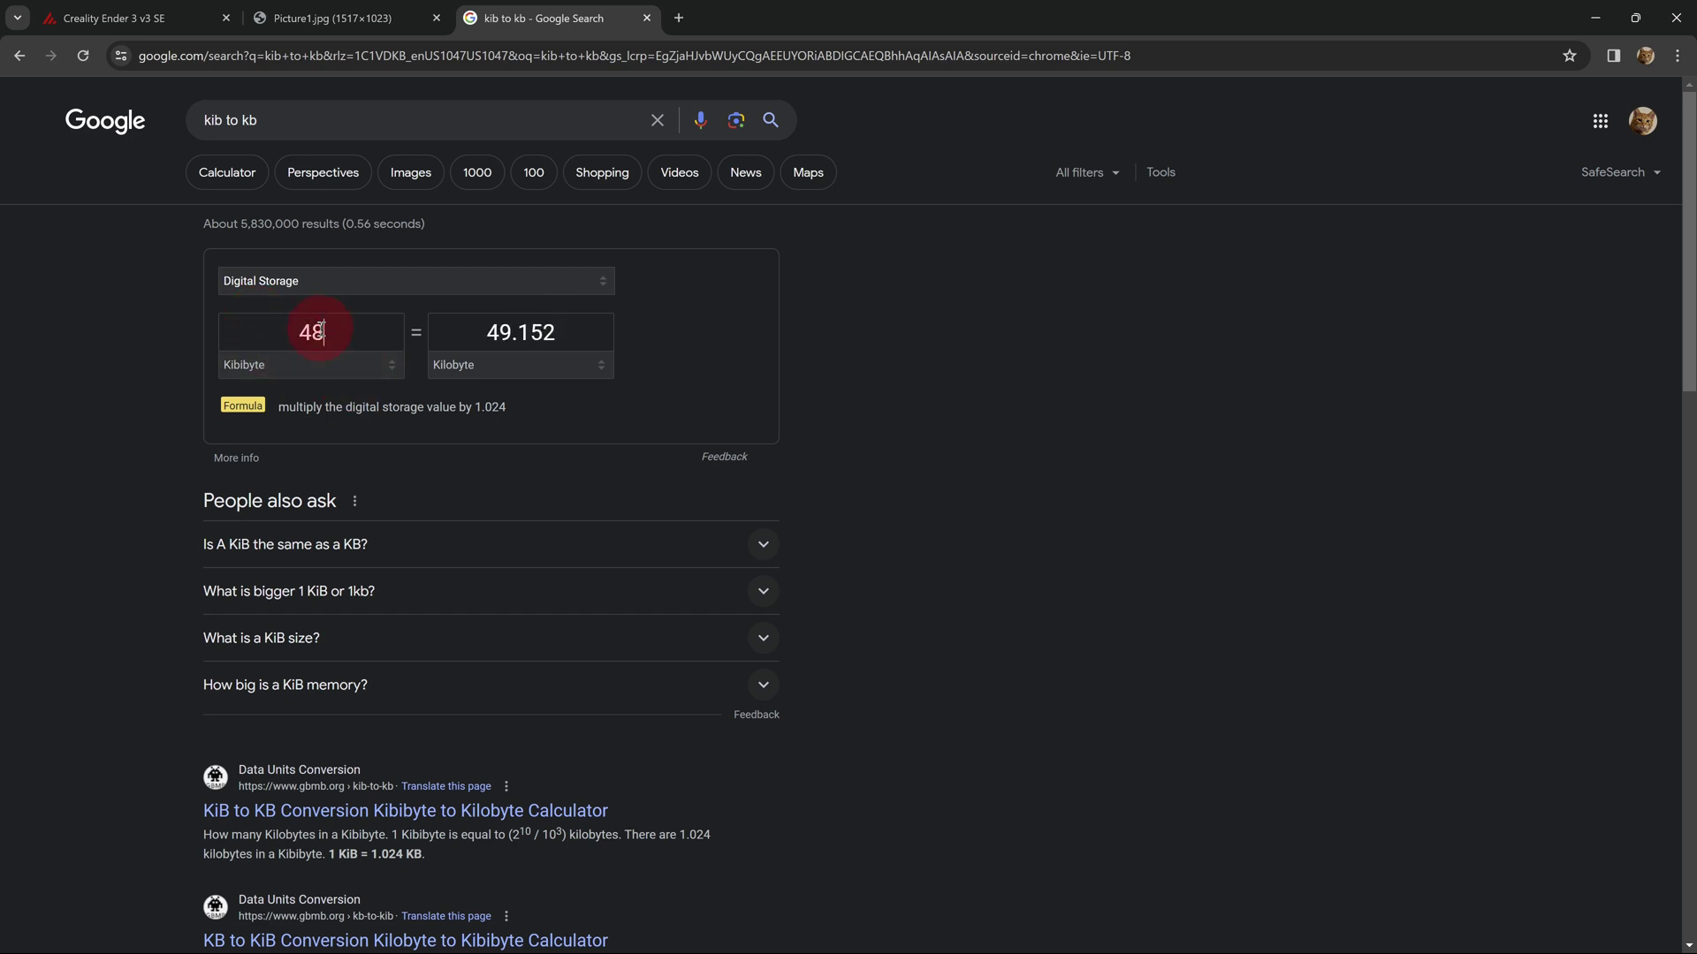